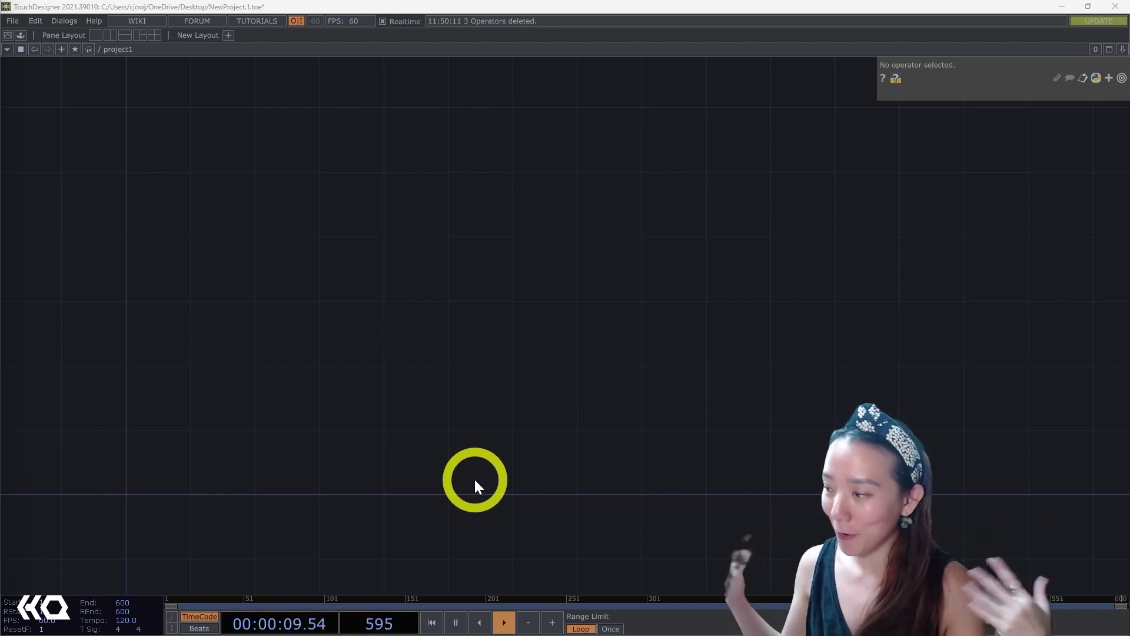
Add a Base COMP to the network and rename it 'assets'
key(Tab)
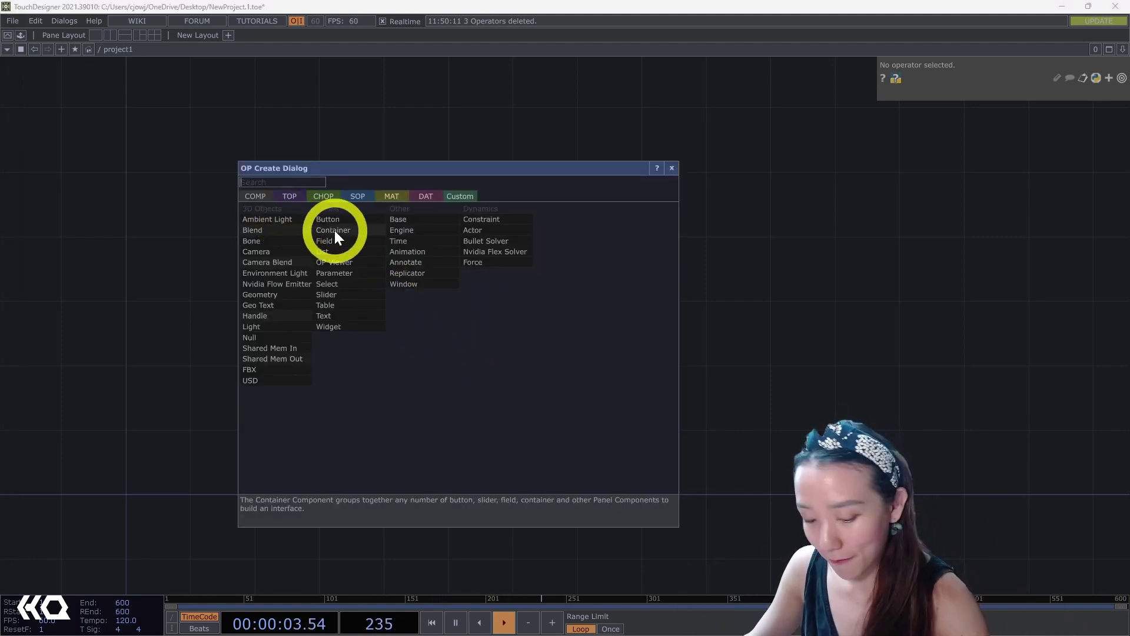
text(base)
click(389, 219)
click(393, 293)
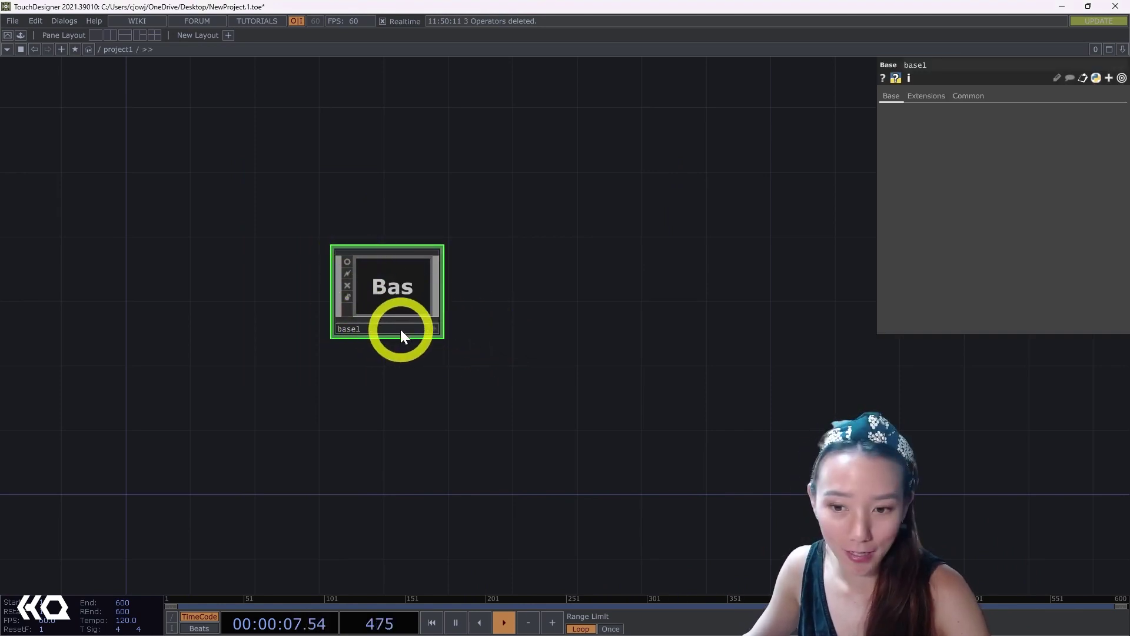
click(375, 330)
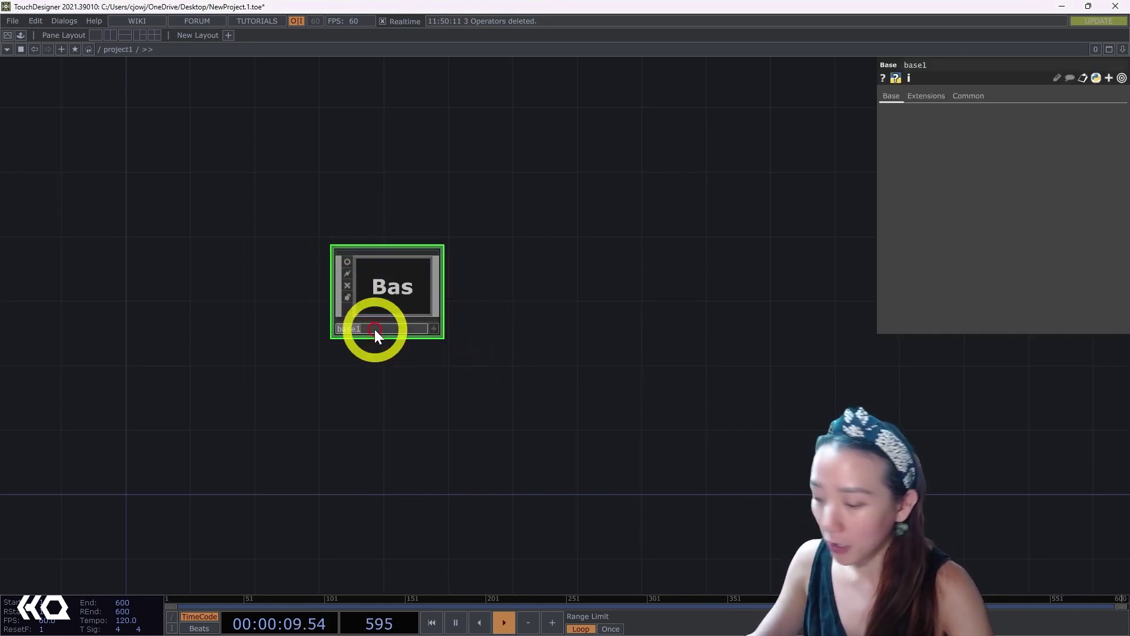
text(assets)
key(Return)
Copy-paste the assets node beside it and rename the copy 'input'
click(379, 248)
key(ctrl+c)
key(ctrl+v)
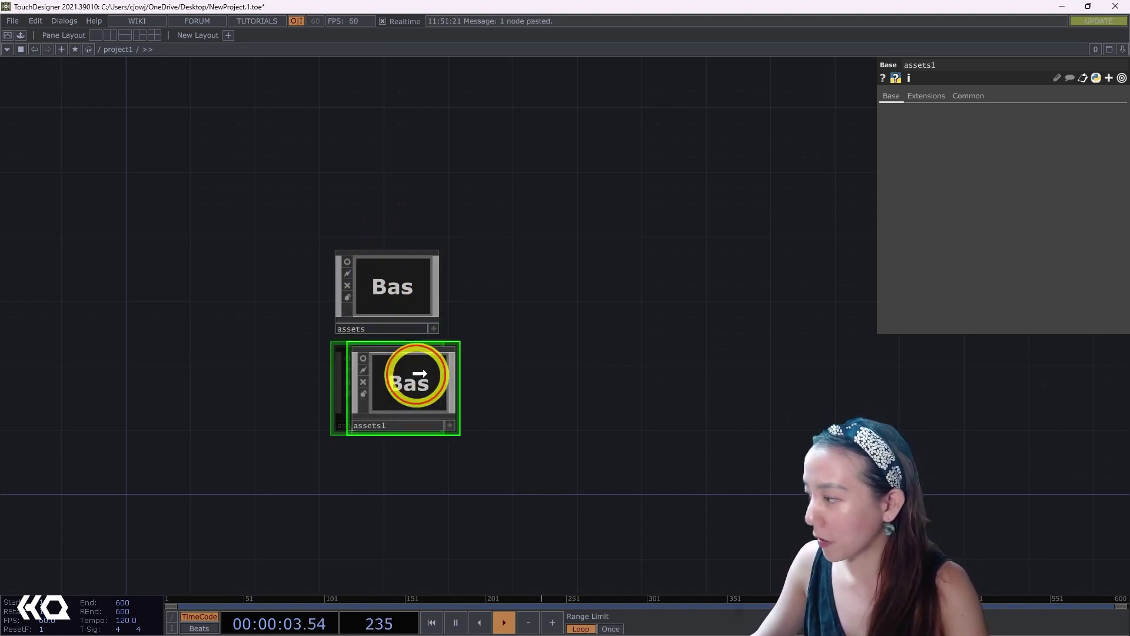
drag(442, 371, 559, 283)
click(510, 326)
text(in)
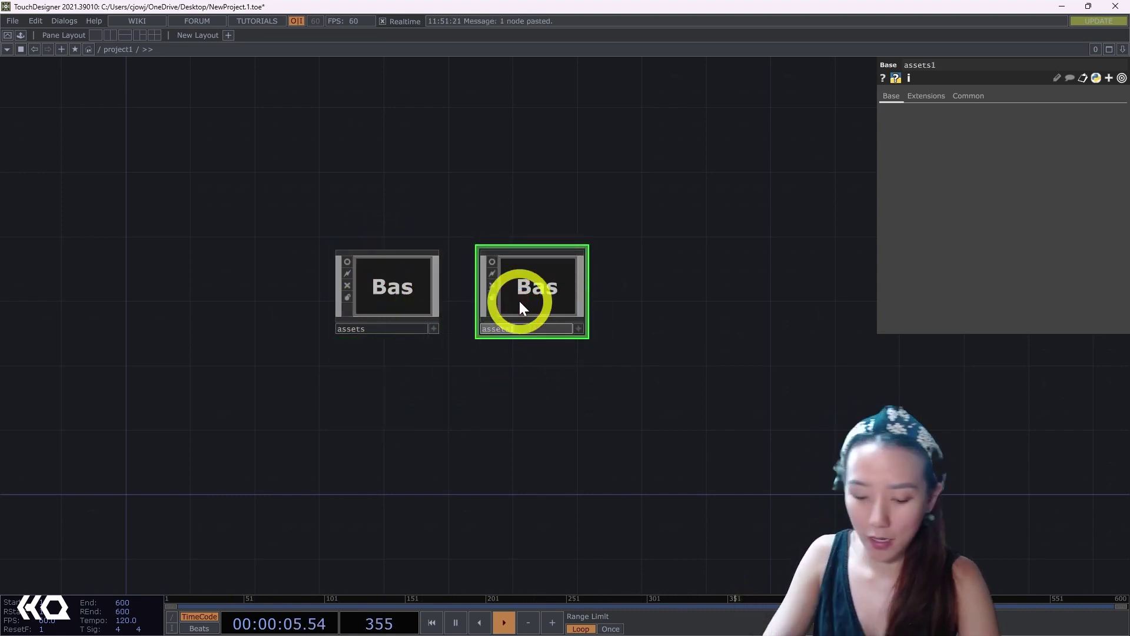
text(put)
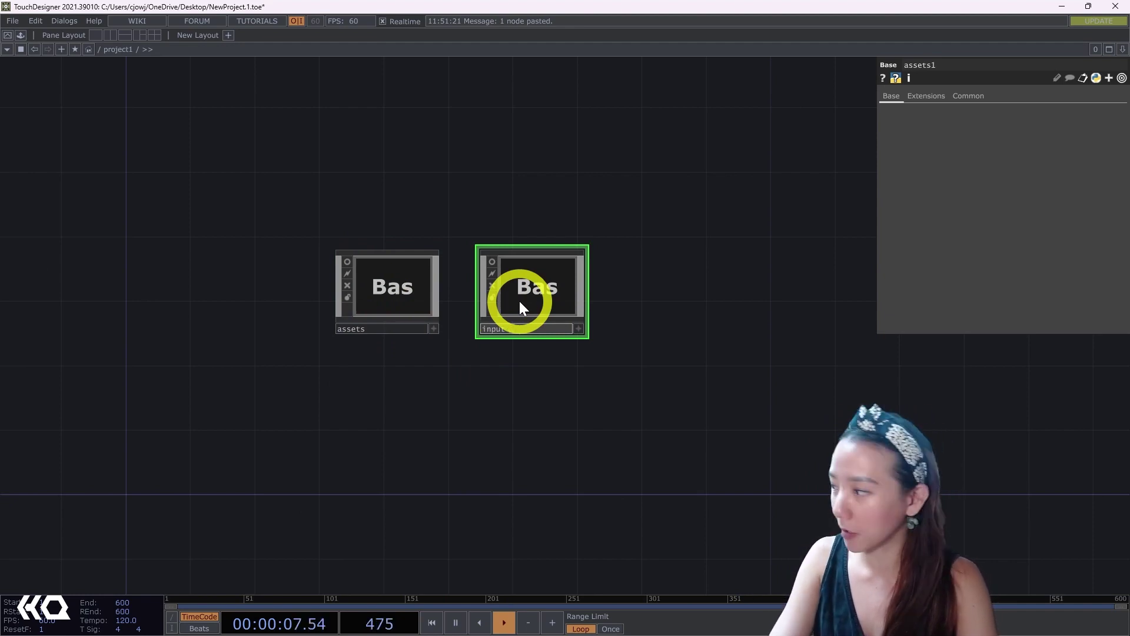
key(Return)
Inside the input component, add a Base COMP named 'kinect'
key(i)
double_click(501, 291)
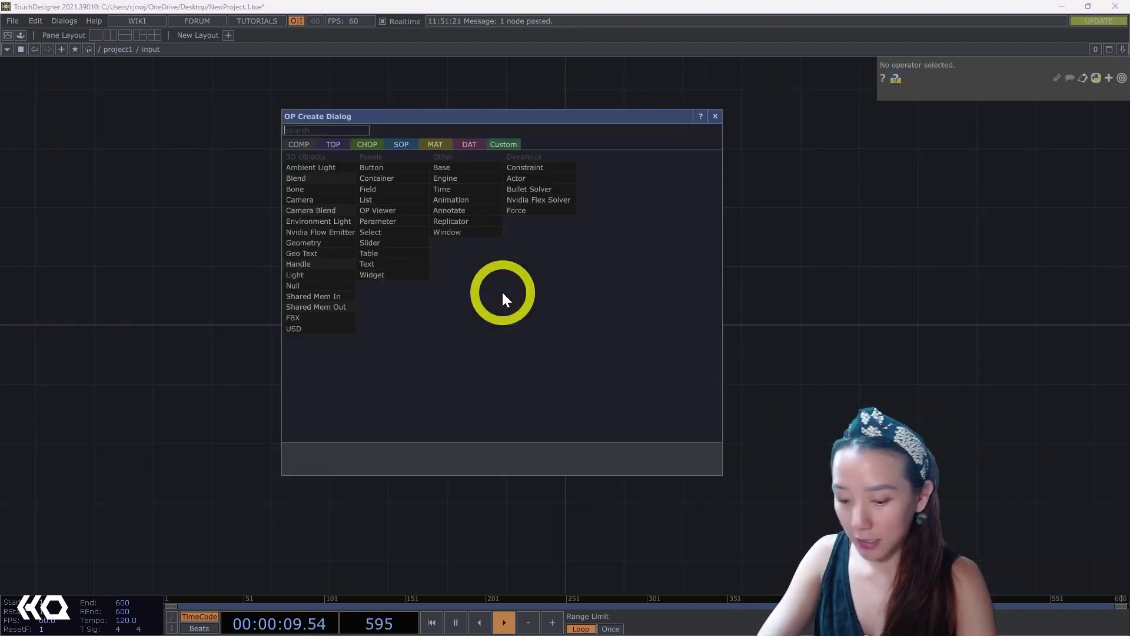
text(base)
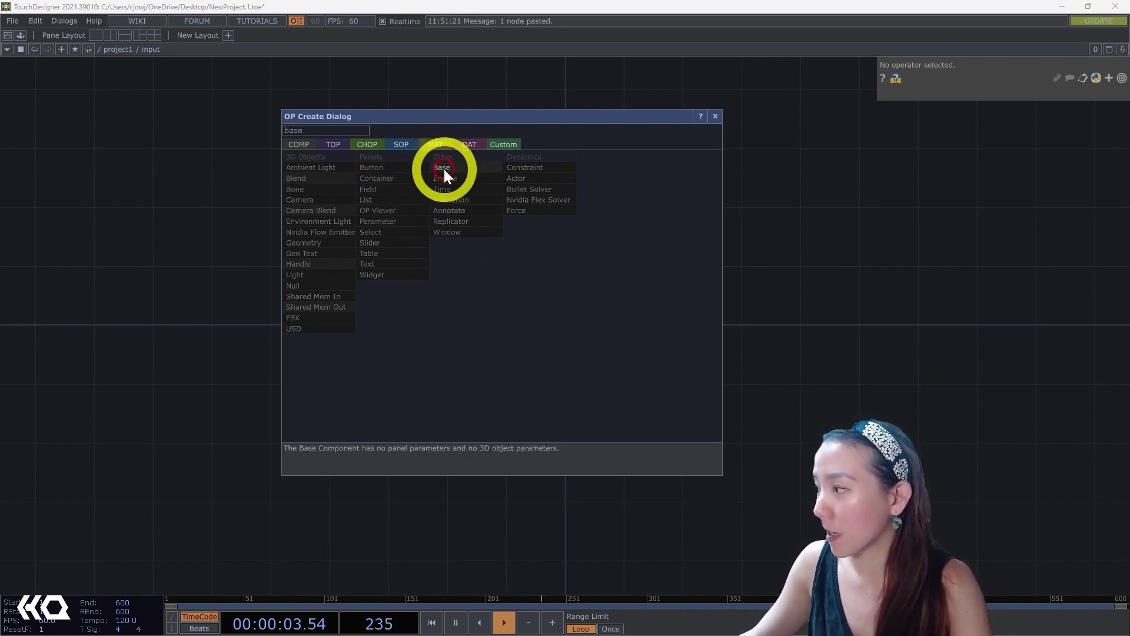
click(443, 167)
click(441, 327)
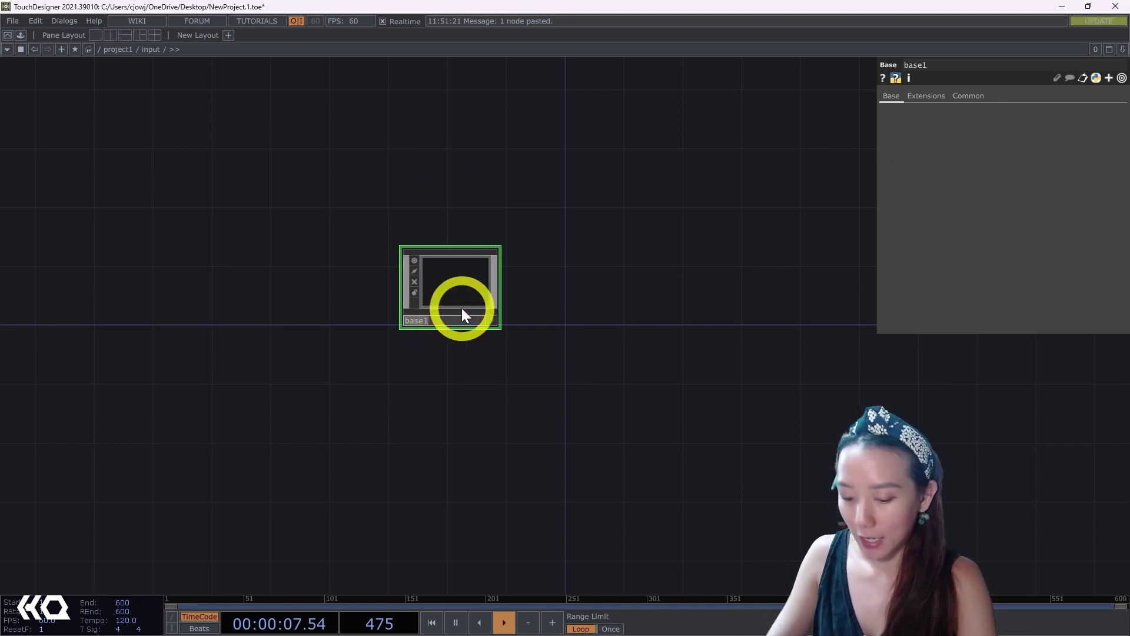
text(kinect)
key(Return)
Copy-paste kinect and rename the copy 'OSC'
key(ctrl+c)
key(ctrl+v)
click(446, 415)
text(OSC)
key(Return)
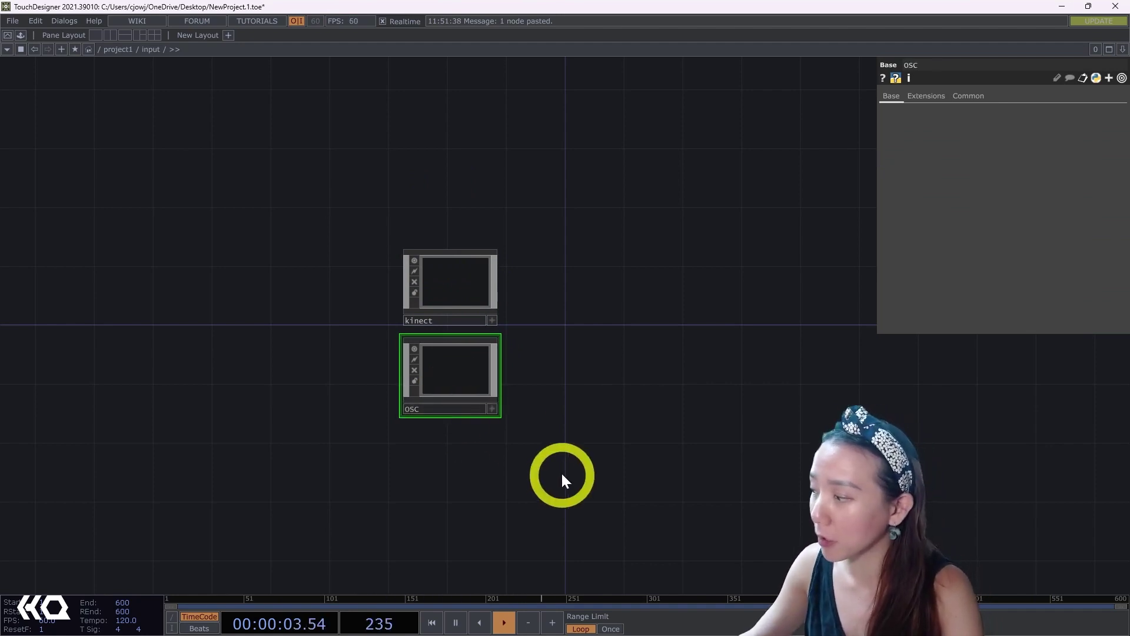
Hide the parameter panel, turn on the kinect and OSC node viewers, then return to project1
right_click(359, 214)
mouse_move(412, 274)
click(581, 277)
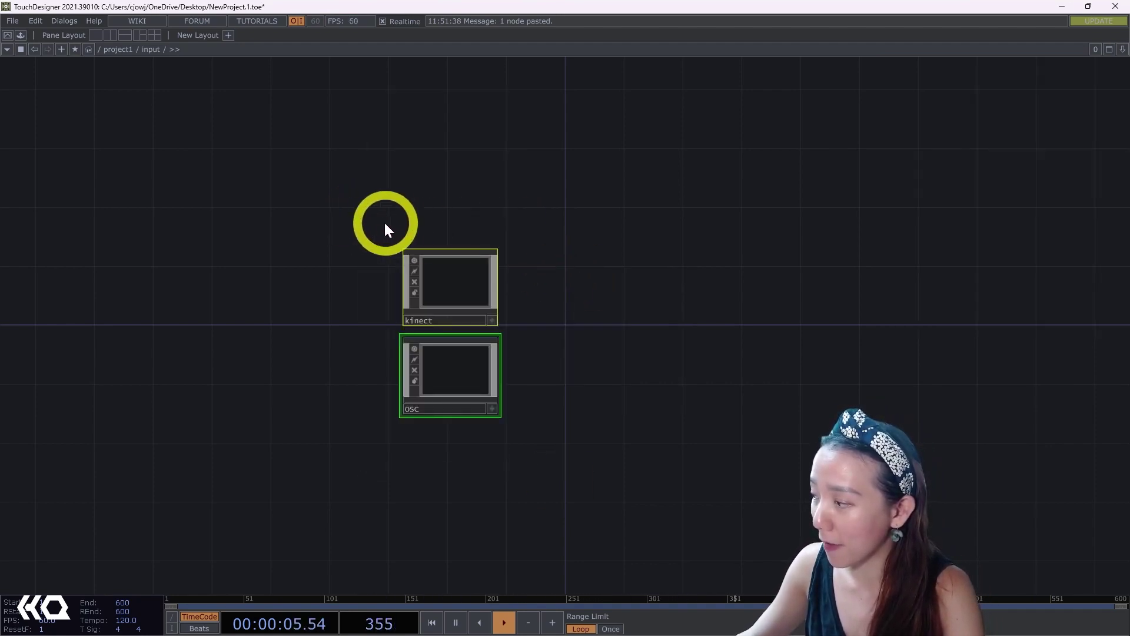
drag(384, 222, 530, 400)
click(415, 261)
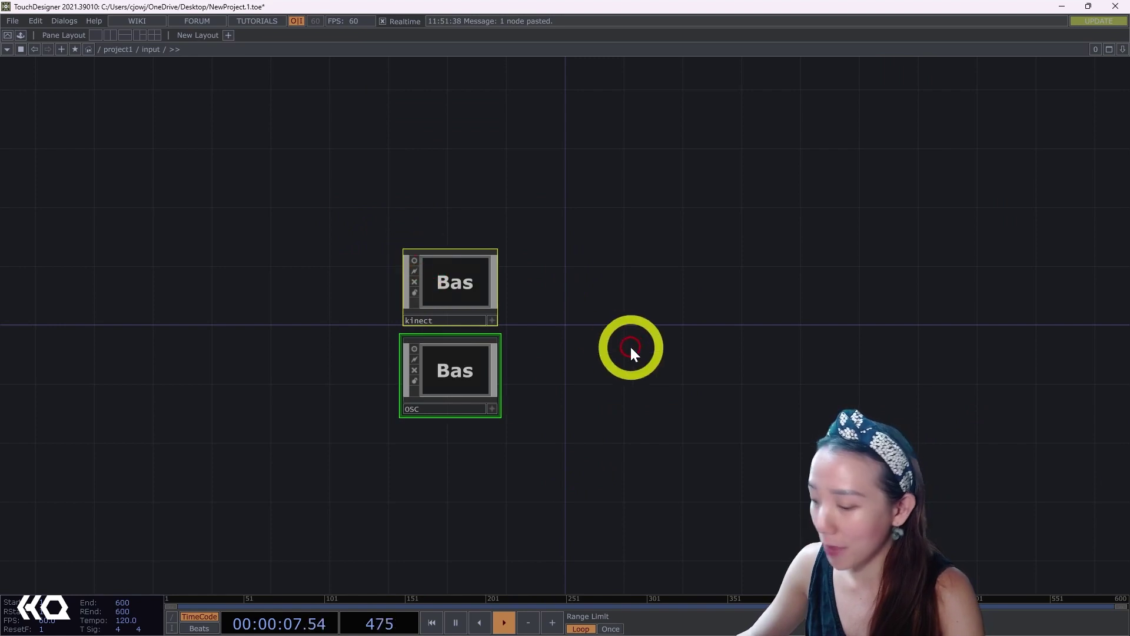
click(630, 346)
key(u)
drag(547, 411, 387, 479)
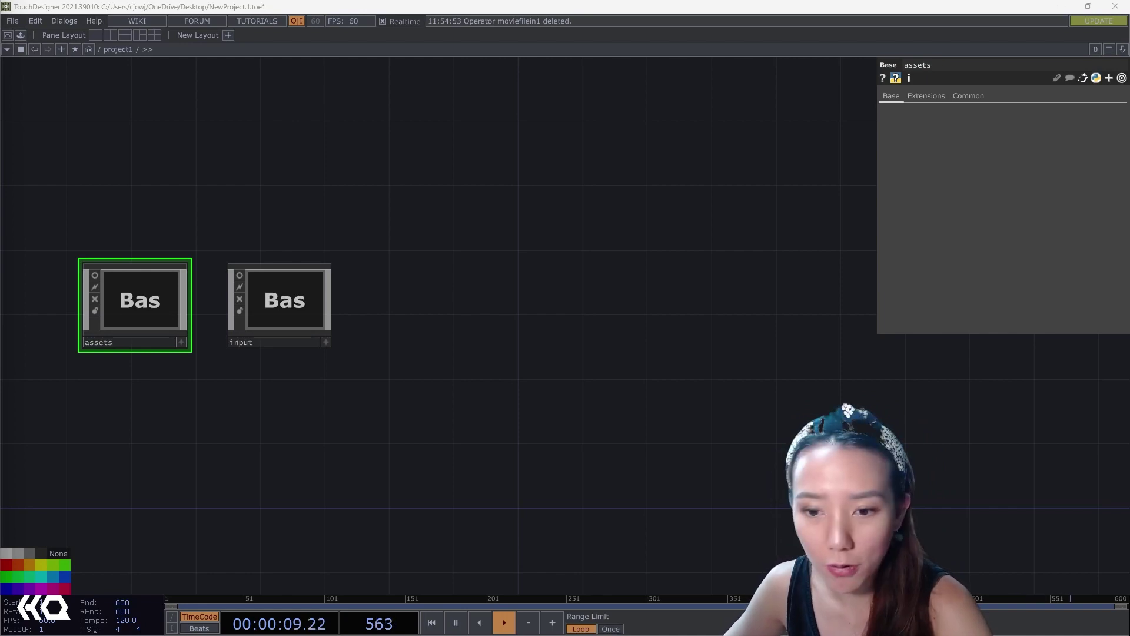
Pan and zoom the project1 network to frame assets and input toward the upper left
drag(252, 467, 369, 439)
scroll(281, 221, up, 4)
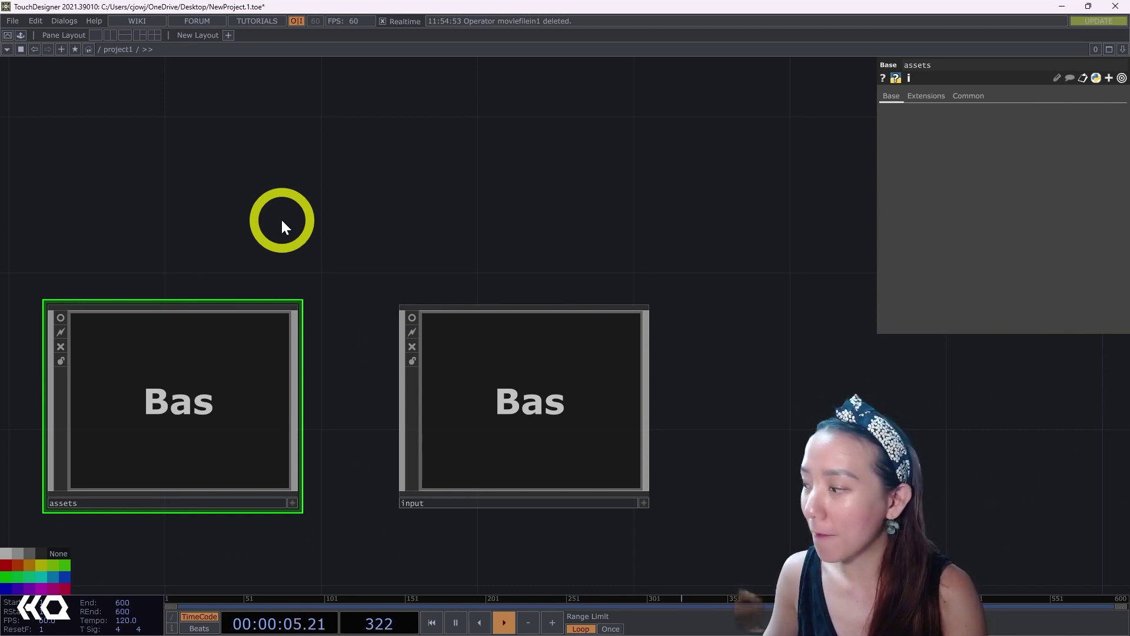
scroll(312, 238, down, 4)
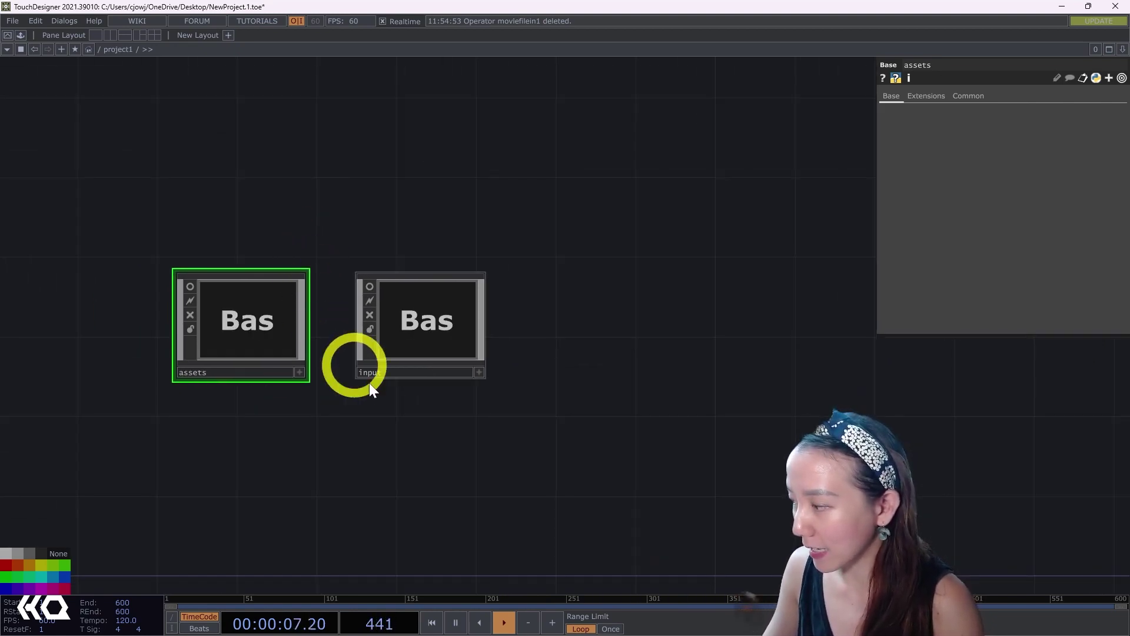
drag(373, 445, 348, 412)
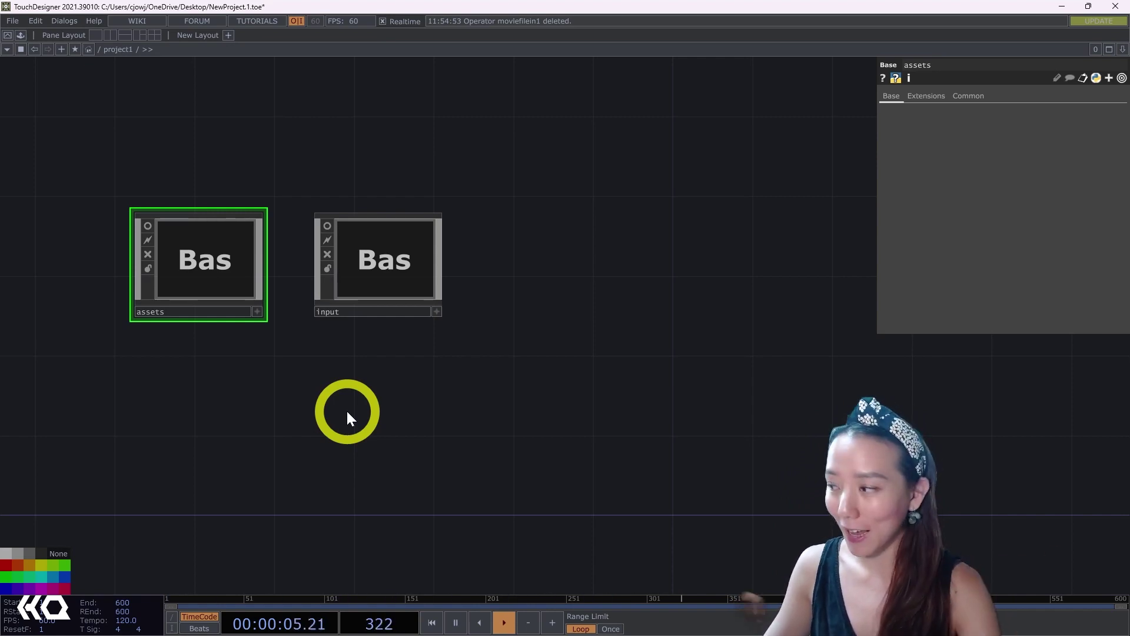
drag(451, 401, 359, 343)
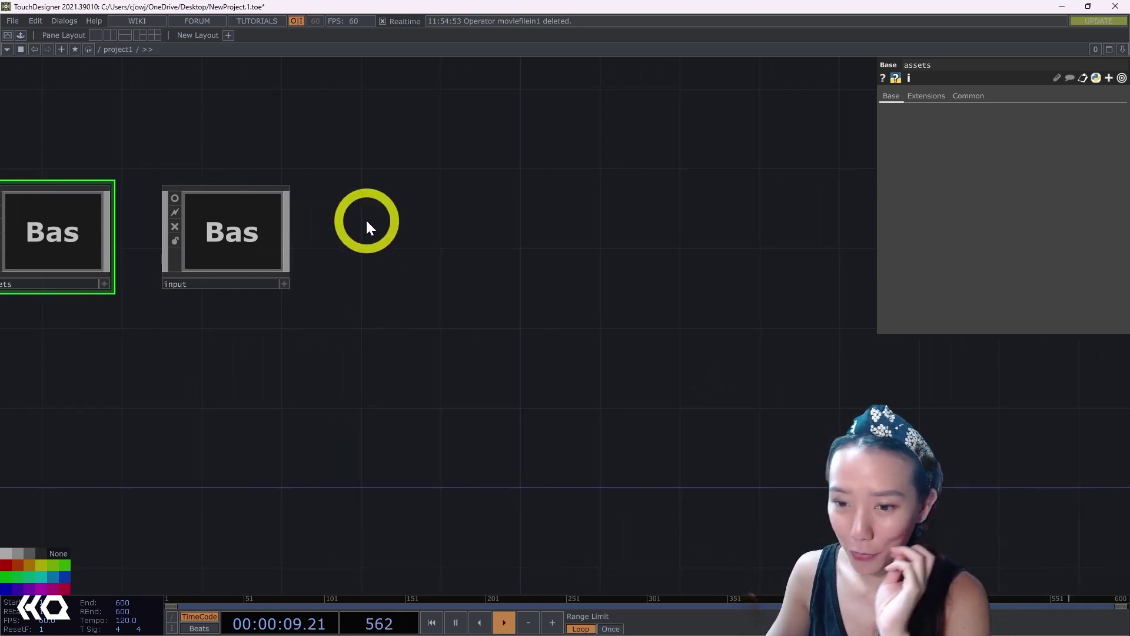
Add an Annotate box titled 'assets' and colour it teal
key(alt+a)
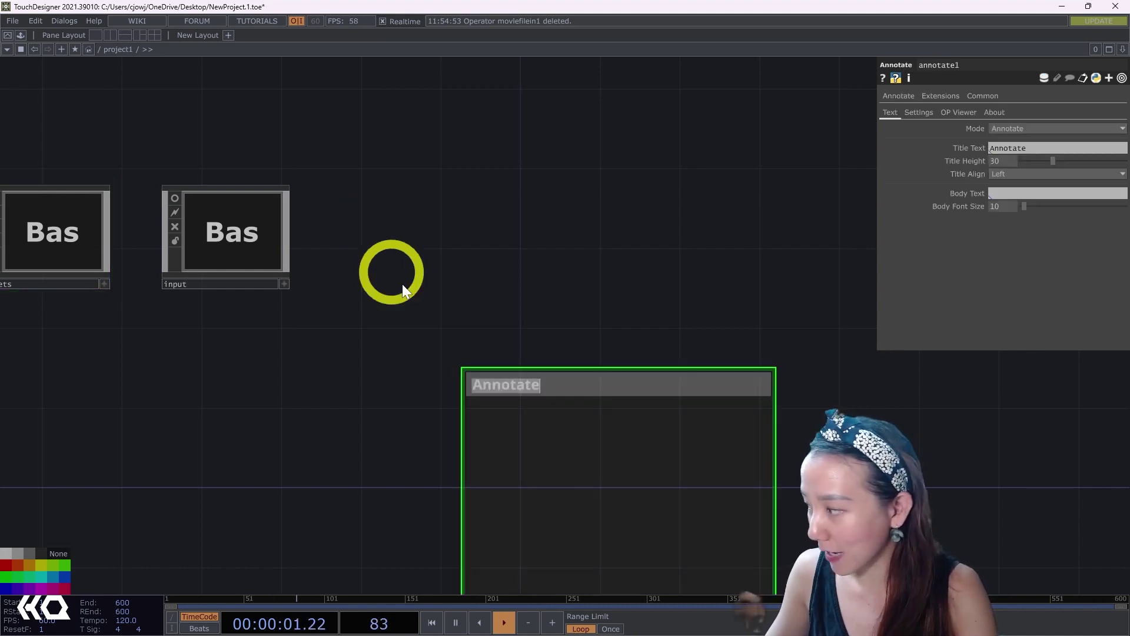
scroll(528, 275, down, 5)
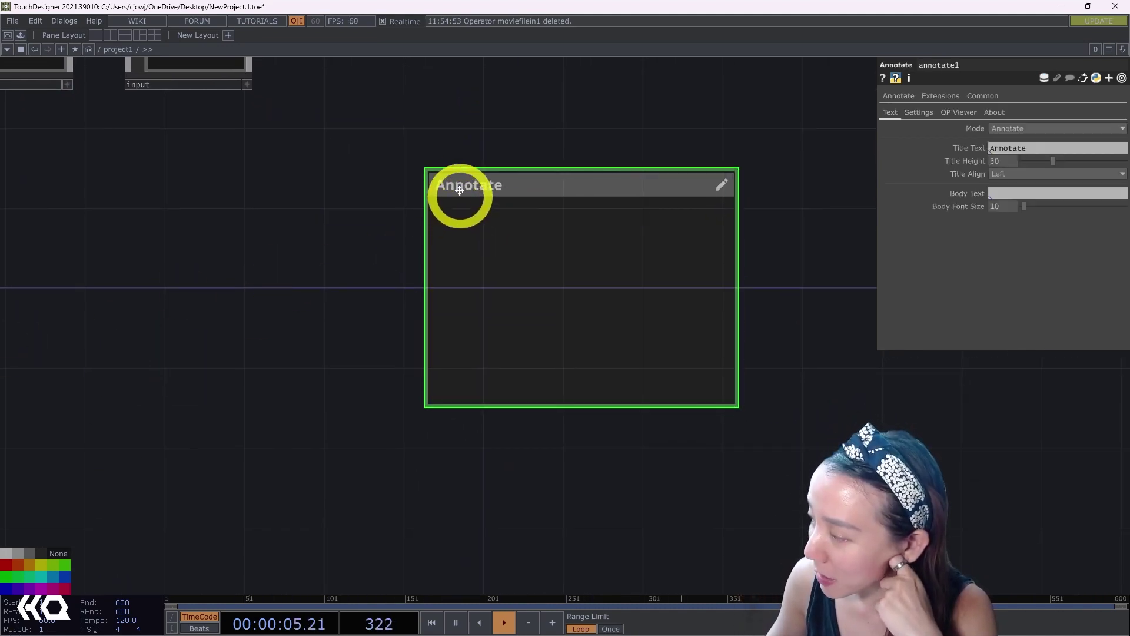
click(495, 184)
drag(495, 184, 419, 195)
text(assets)
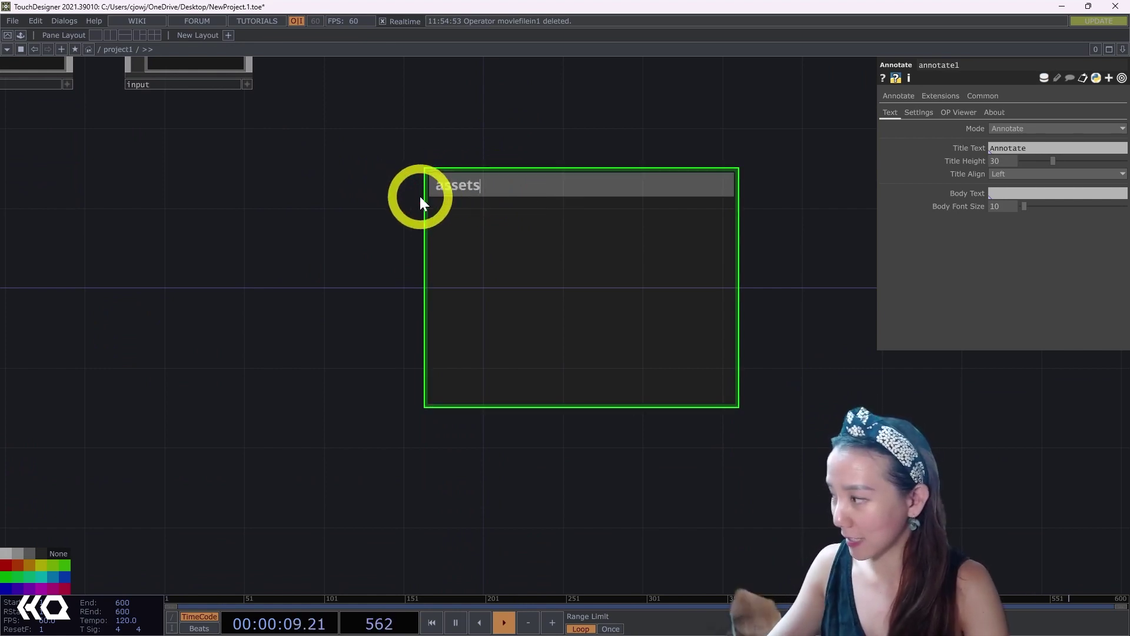
key(Return)
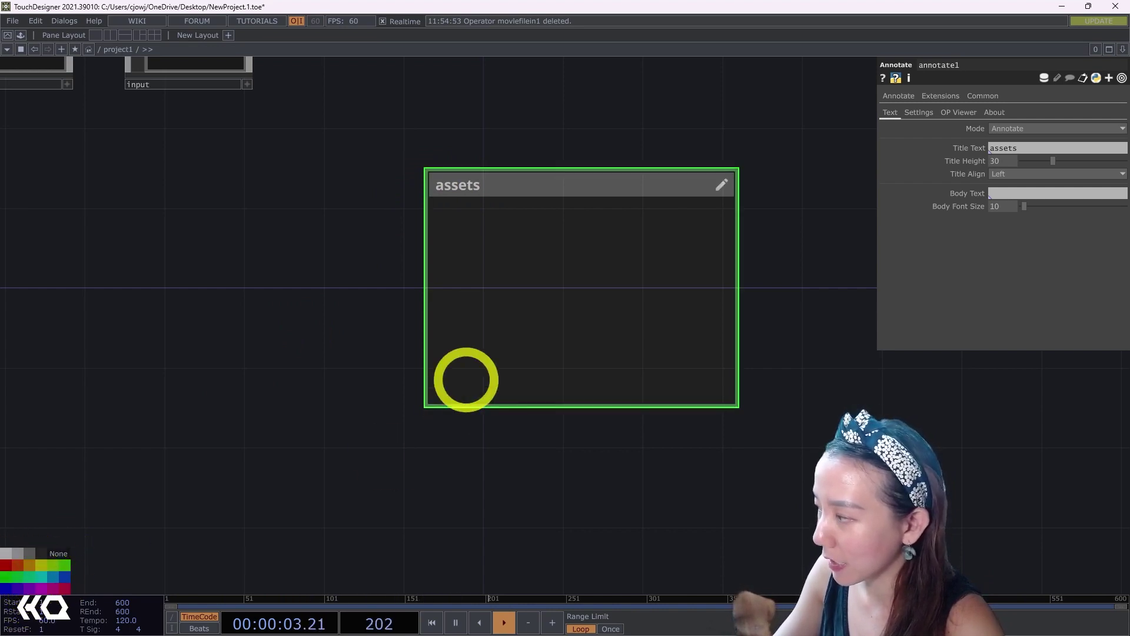
click(37, 576)
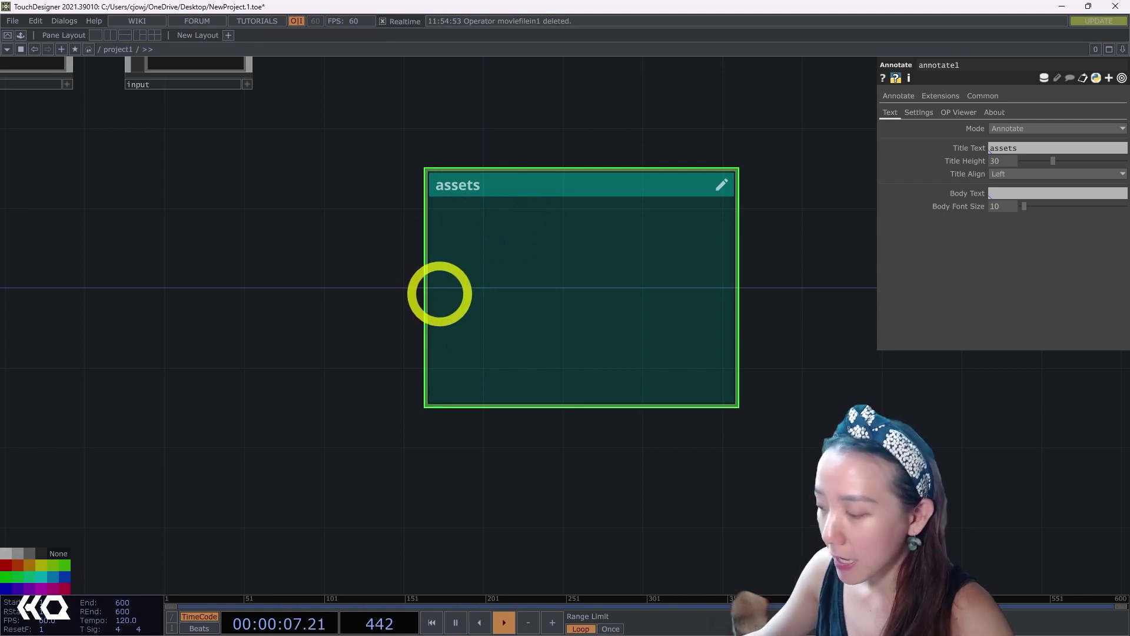
scroll(316, 394, up, 1)
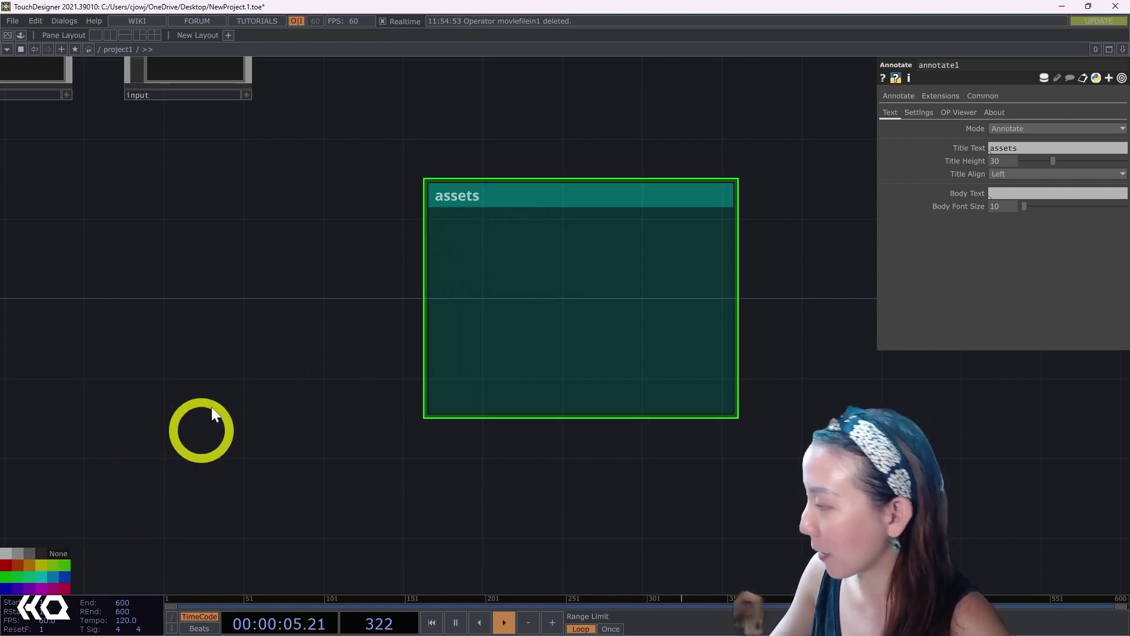
Create a Movie File In TOP below the assets box and paste copies for three movie nodes
drag(397, 342, 282, 245)
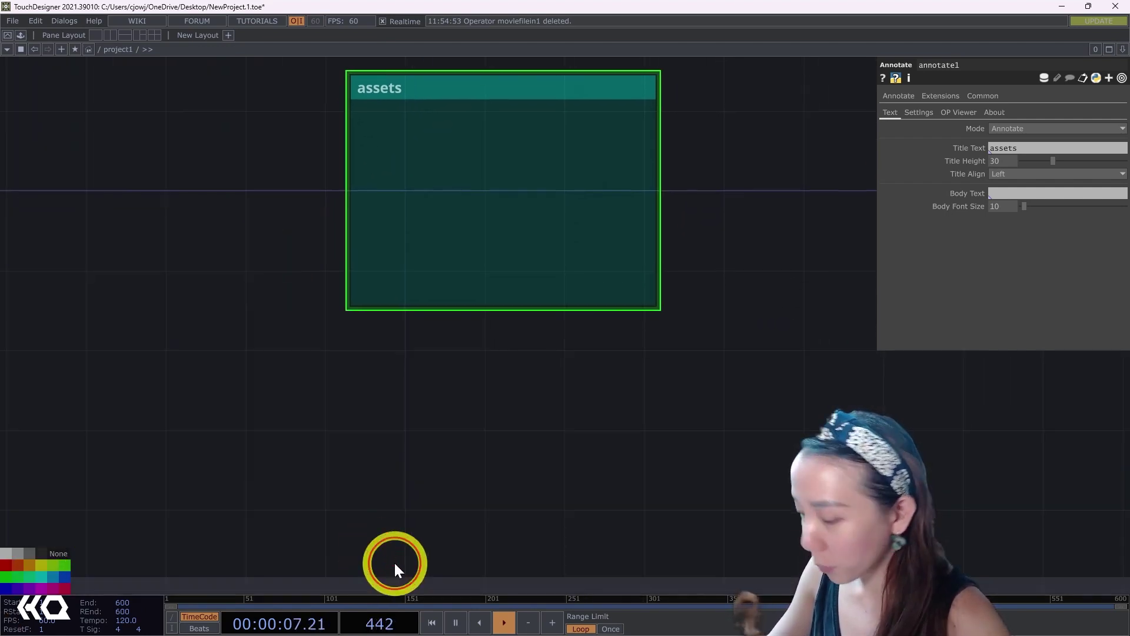
key(Tab)
text(m)
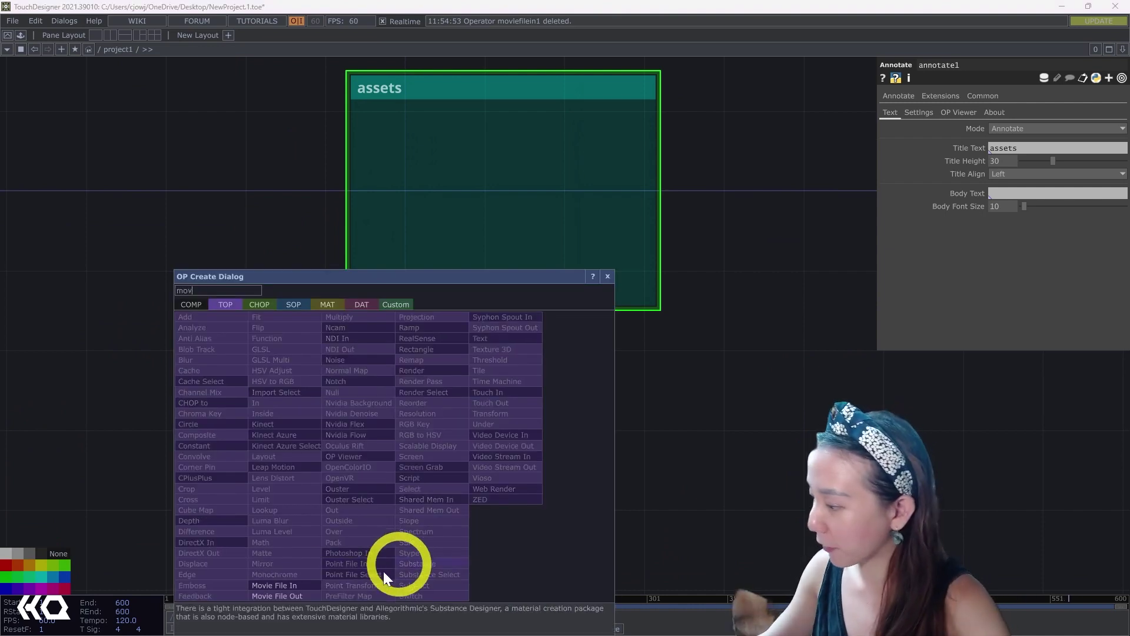
click(313, 585)
click(442, 455)
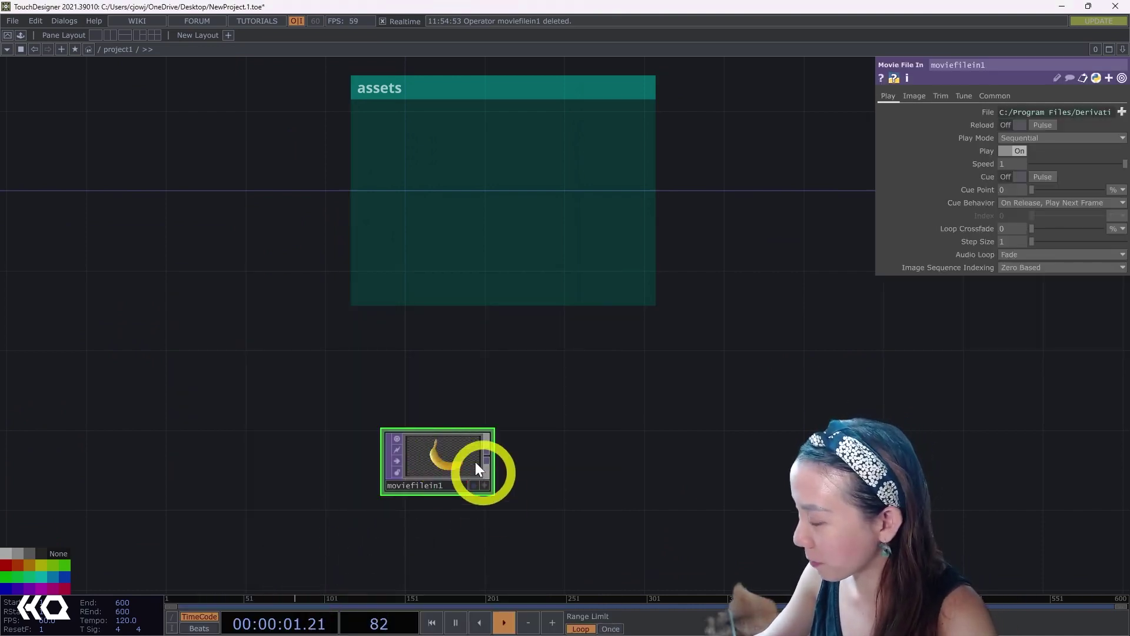
key(ctrl+v)
key(ctrl+v)
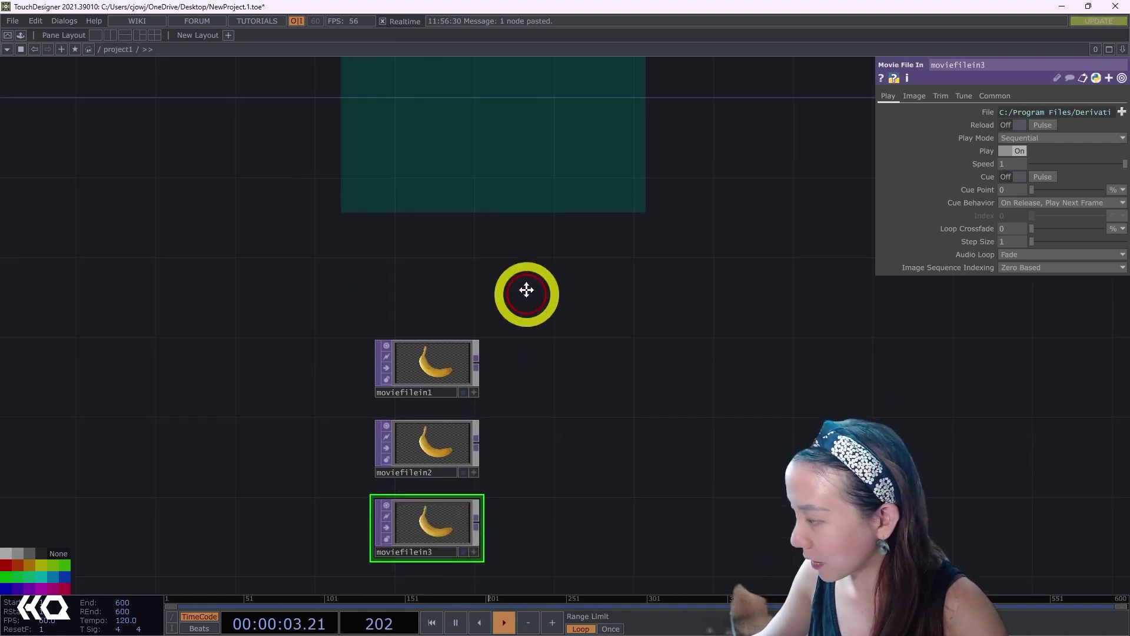
Move the three moviefilein nodes into the assets box and resize it to enclose them
scroll(534, 392, down, 3)
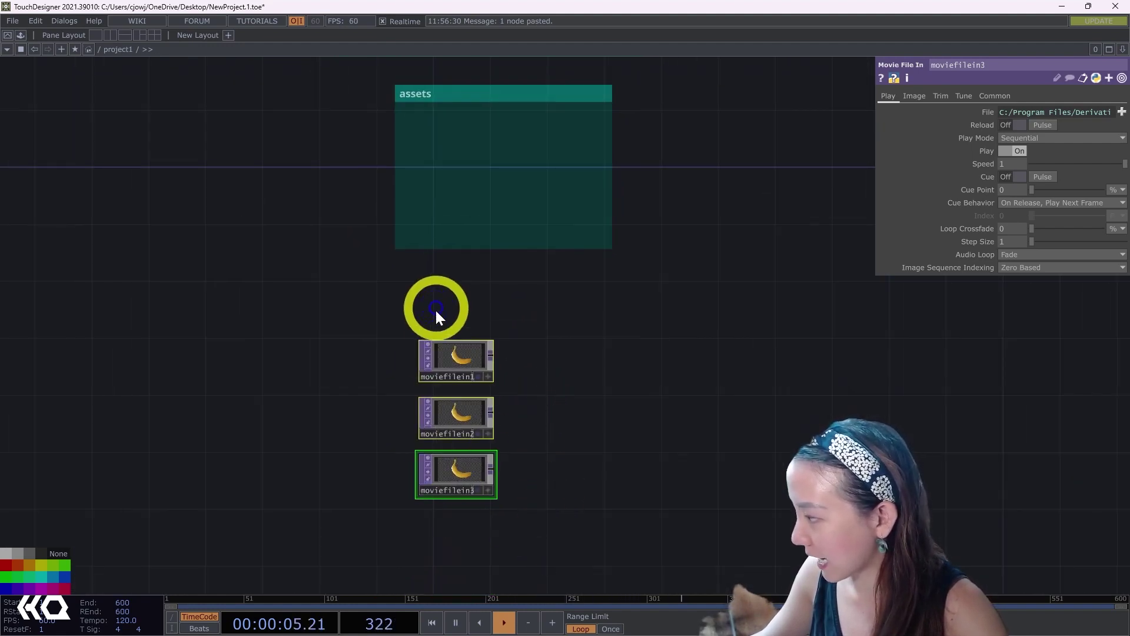
drag(454, 342, 469, 270)
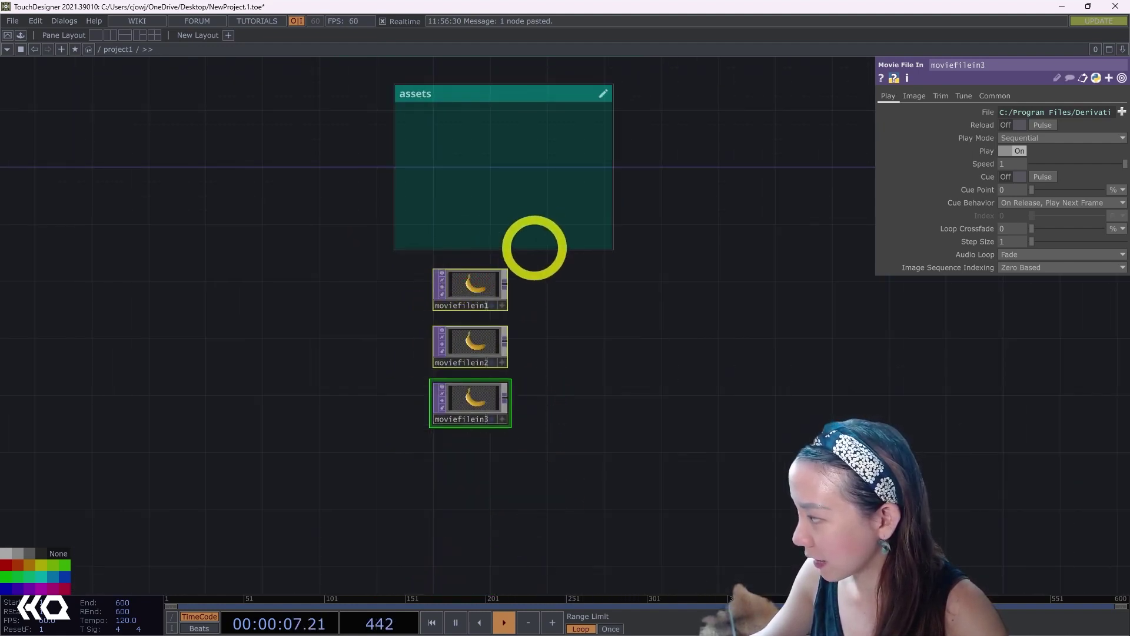
drag(532, 253, 538, 451)
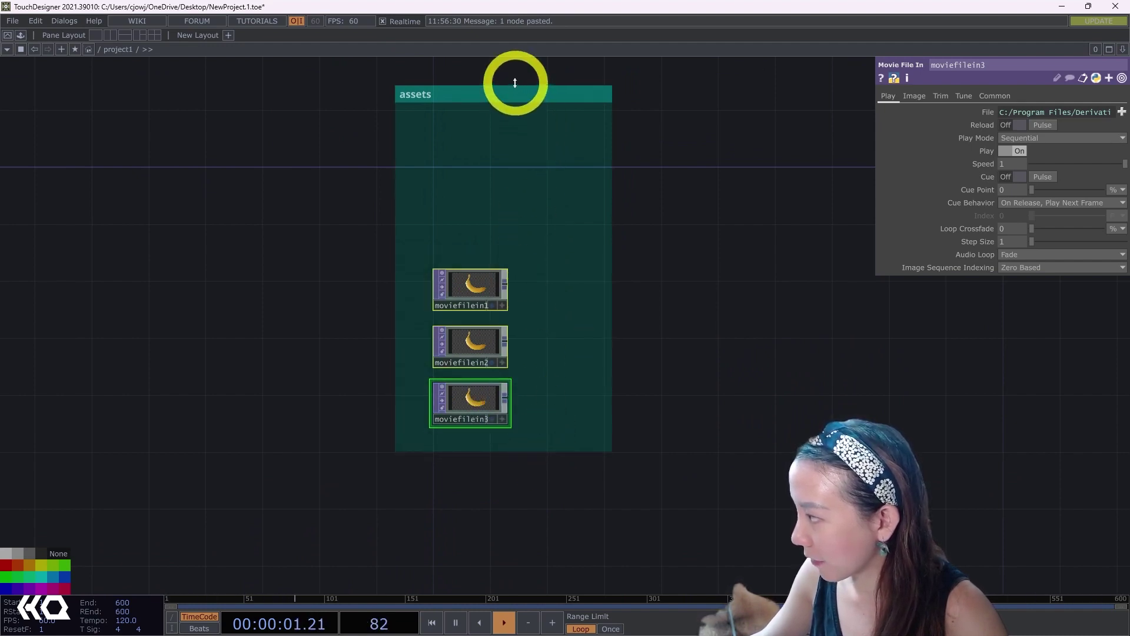
mouse_move(515, 83)
mouse_down()
mouse_move(515, 224)
mouse_move(499, 234)
mouse_move(295, 171)
mouse_move(505, 144)
mouse_move(477, 121)
mouse_move(362, 108)
mouse_up()
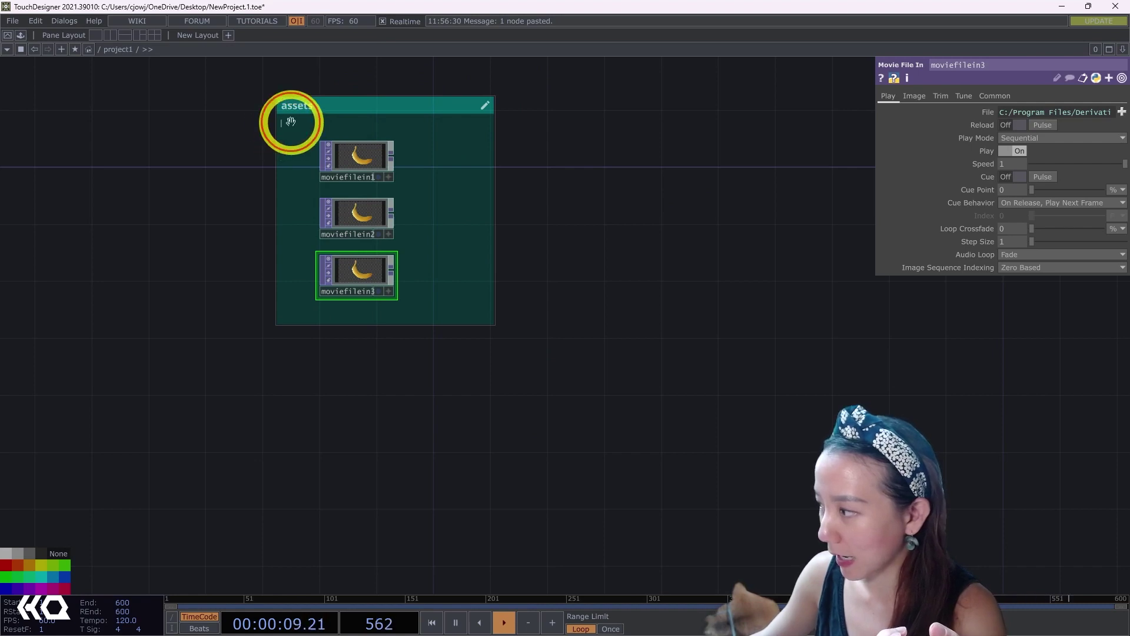
Type 'notes notes' as the assets box's body text and show its annotation parameters
text(notes notes)
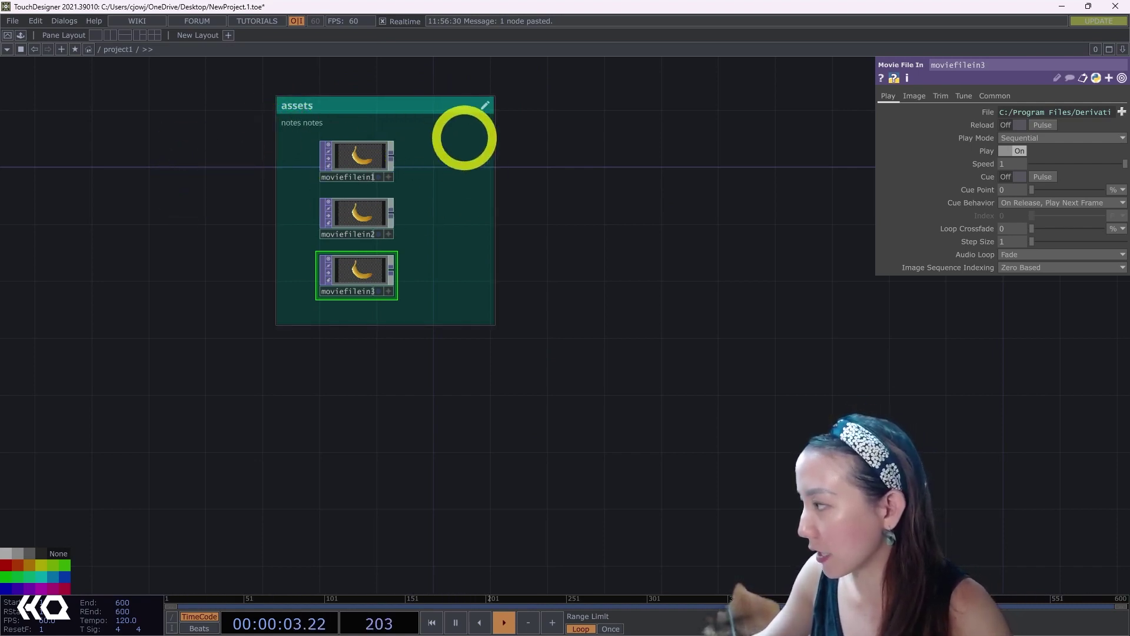
click(483, 106)
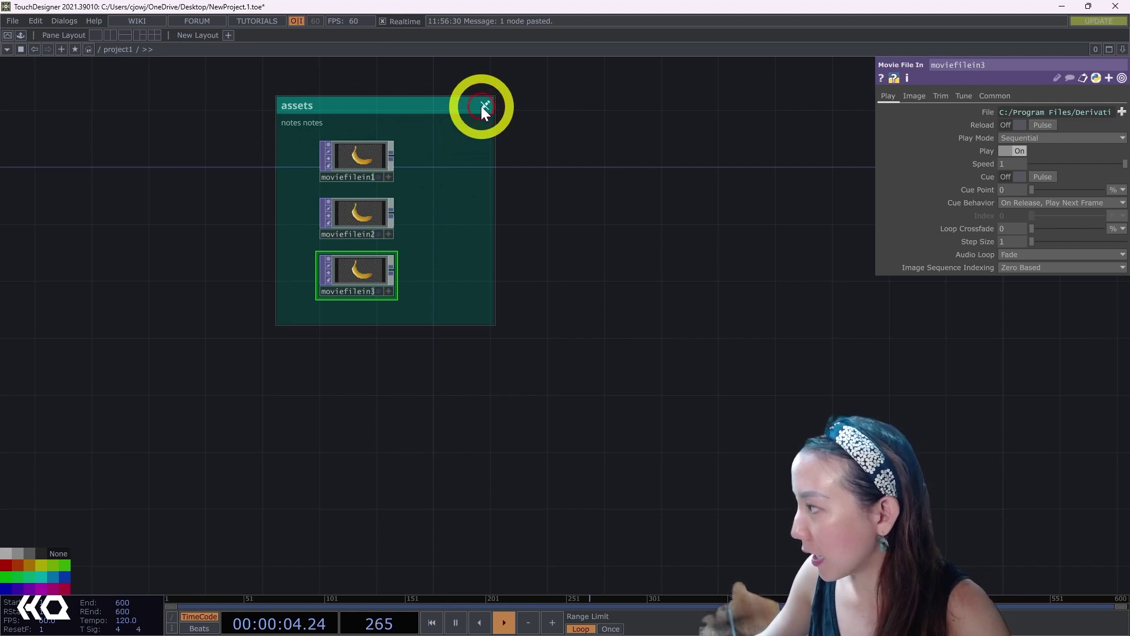
click(439, 101)
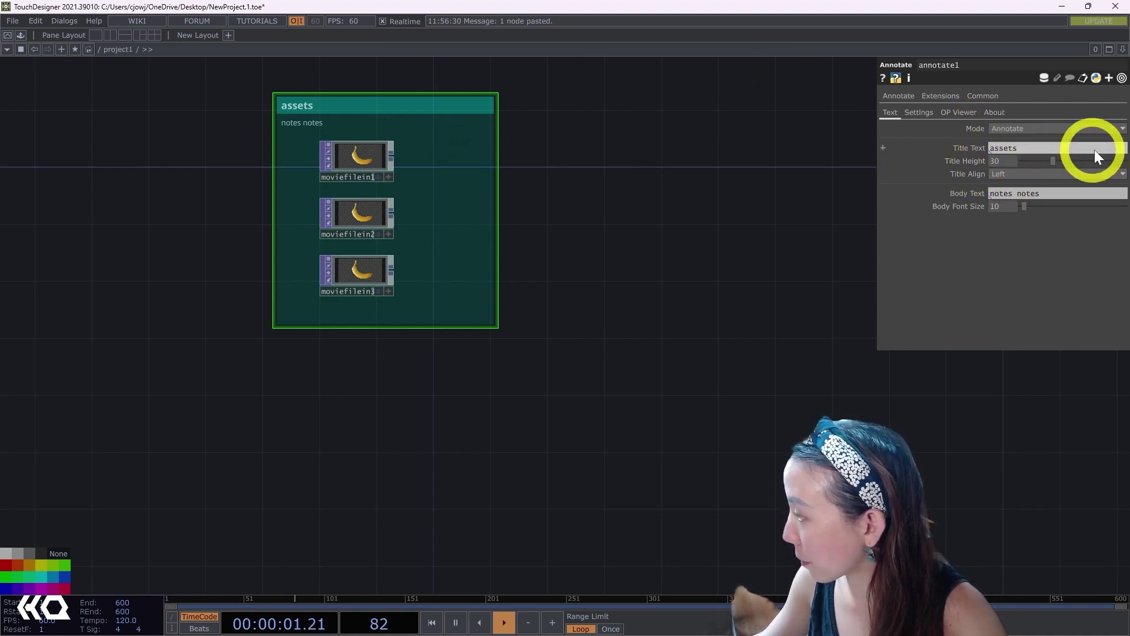
Switch the assets box's parameters to the Settings page, showing Back Color 0, 0.39058, 0.39058
click(1046, 143)
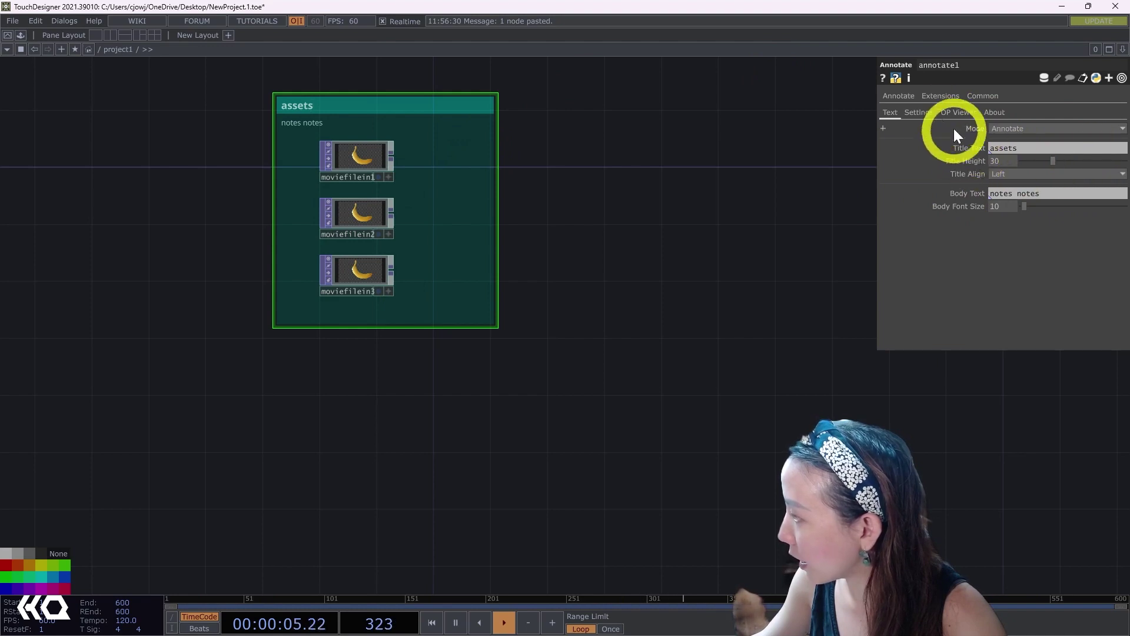
click(925, 114)
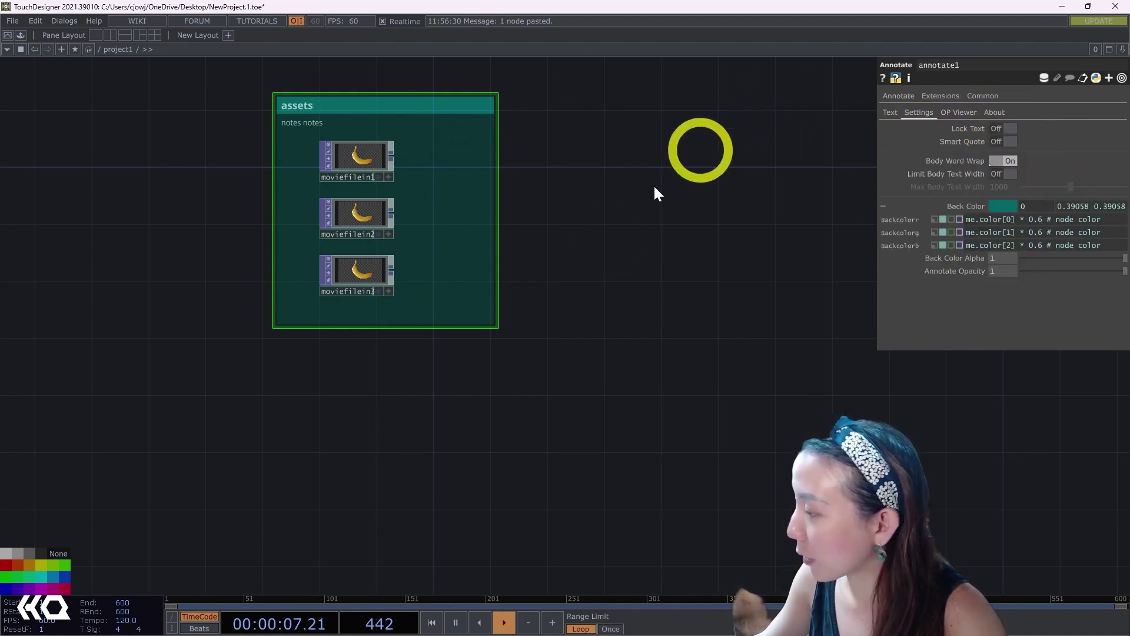
drag(606, 217, 578, 382)
scroll(564, 354, up, 3)
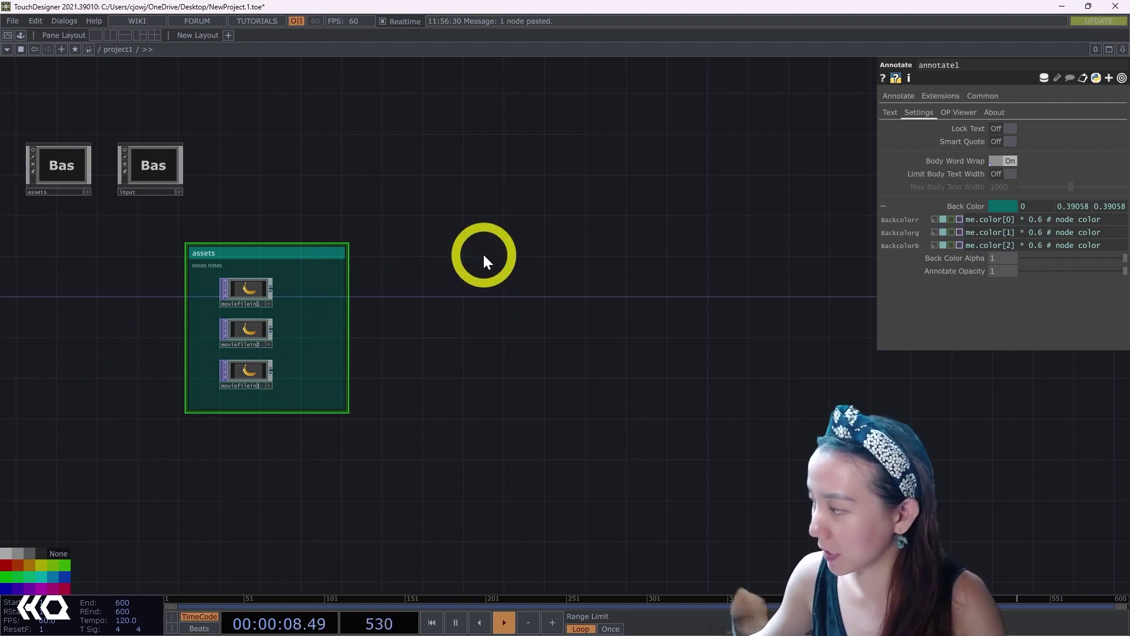
Add a comment box reading 'comments' right of the assets box and colour it green
key(alt+c)
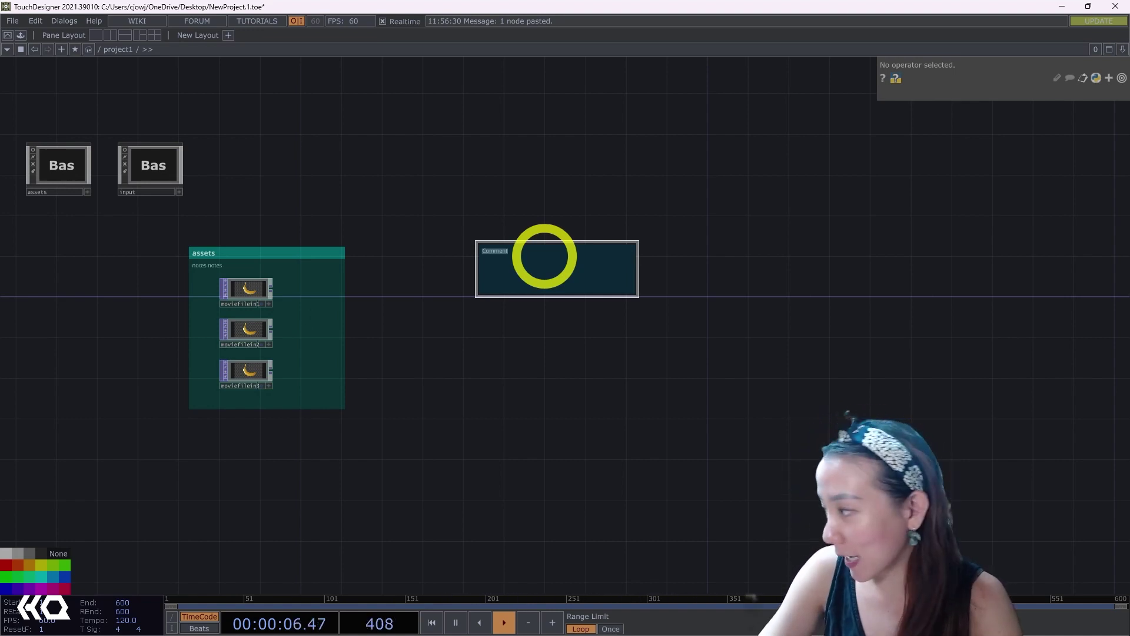
key(BackSpace)
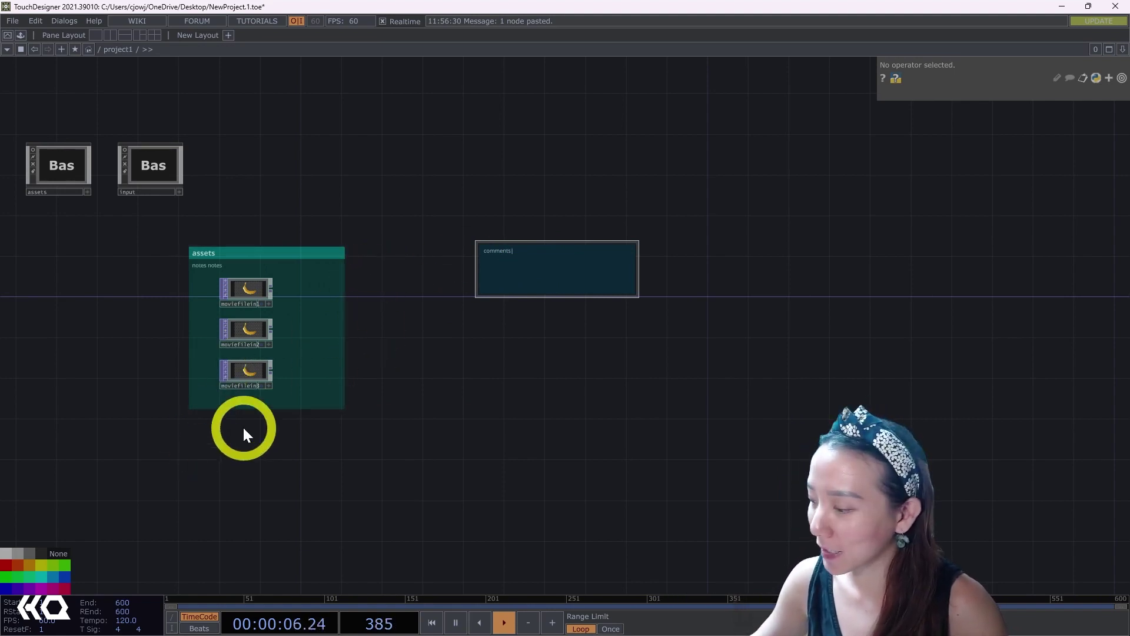
click(38, 570)
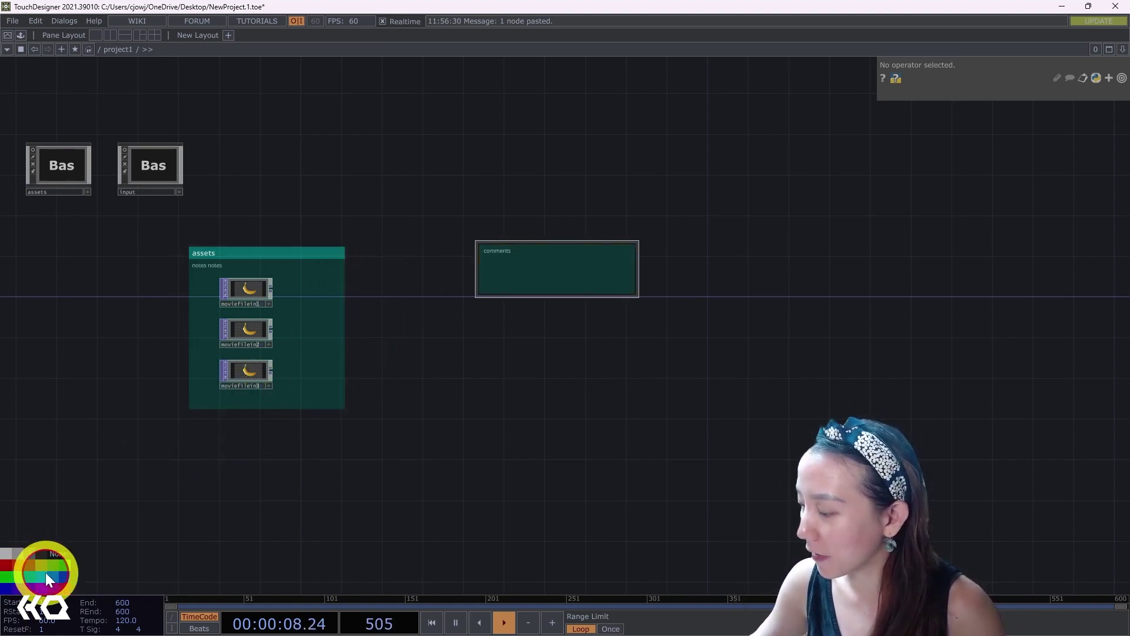
click(69, 563)
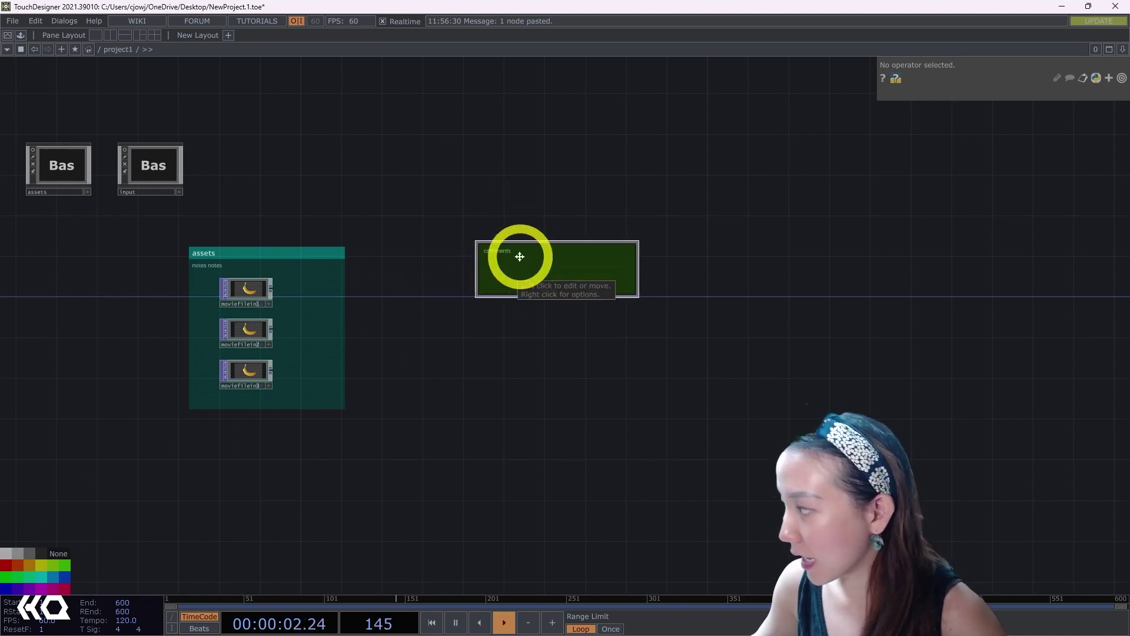
Set the comments box's Body Font Size to 11 in its parameter window
right_click(569, 252)
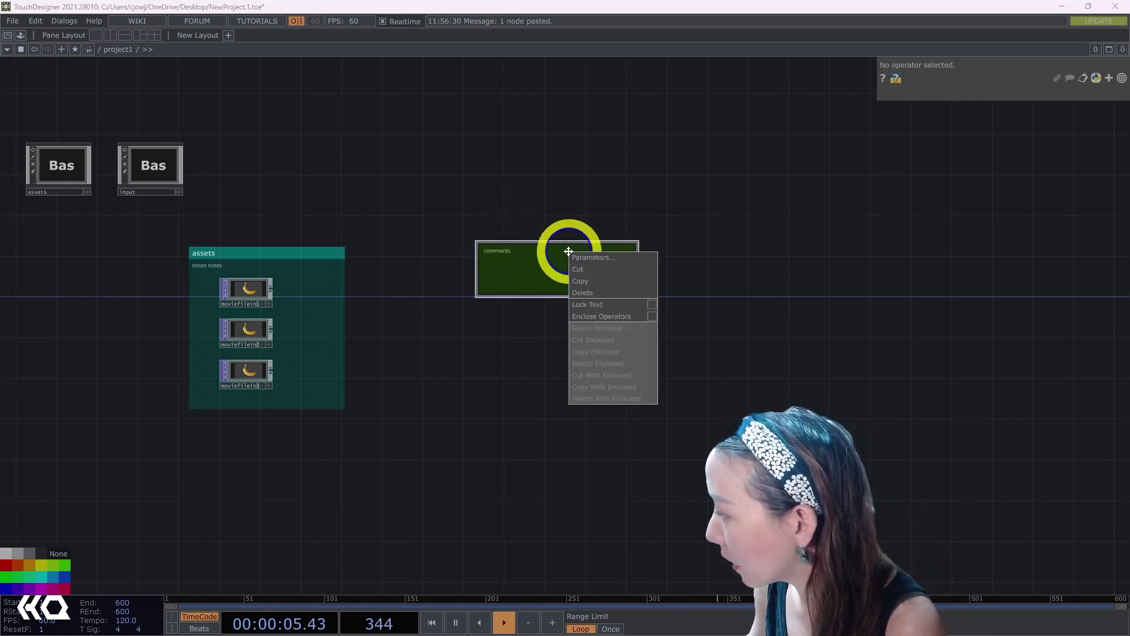
click(594, 258)
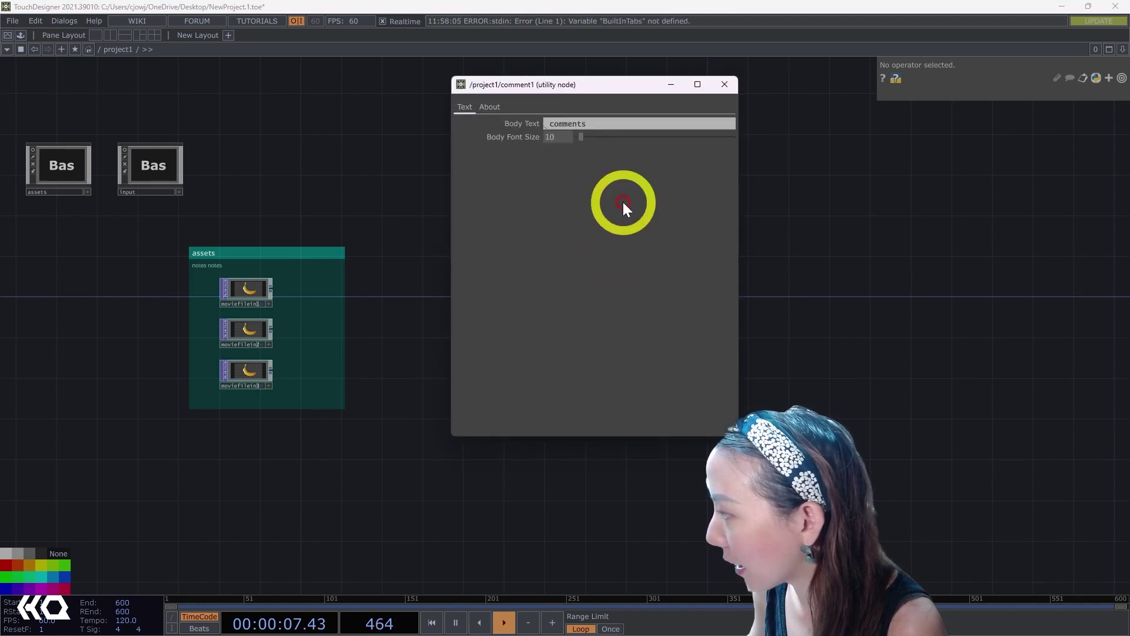
drag(578, 93, 771, 79)
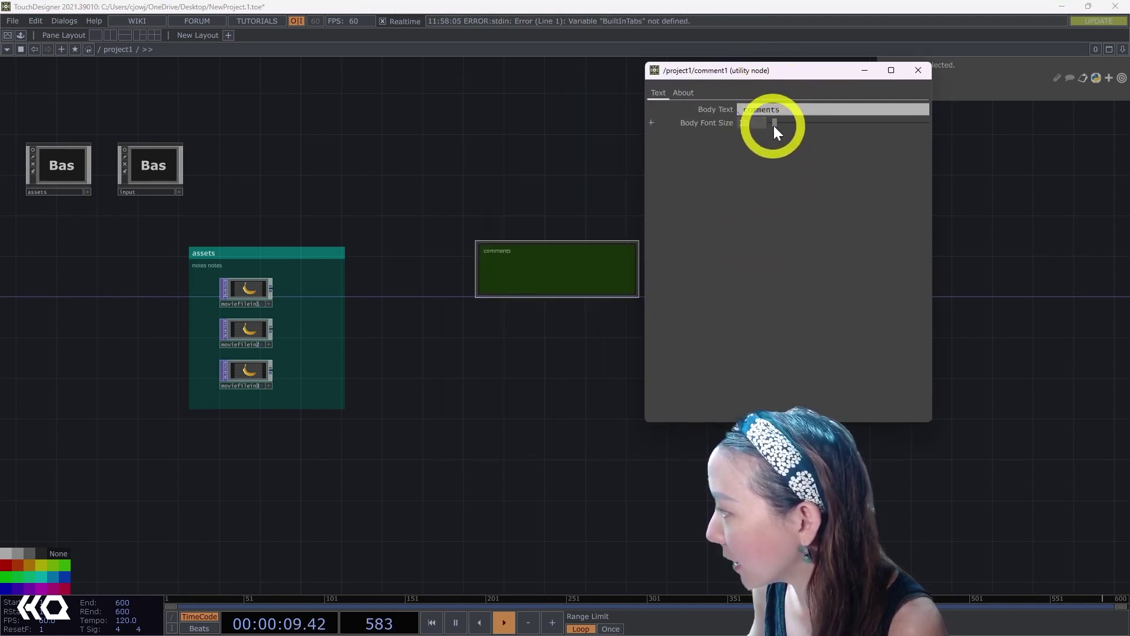
mouse_move(775, 123)
mouse_down()
mouse_move(799, 123)
mouse_move(776, 122)
mouse_up()
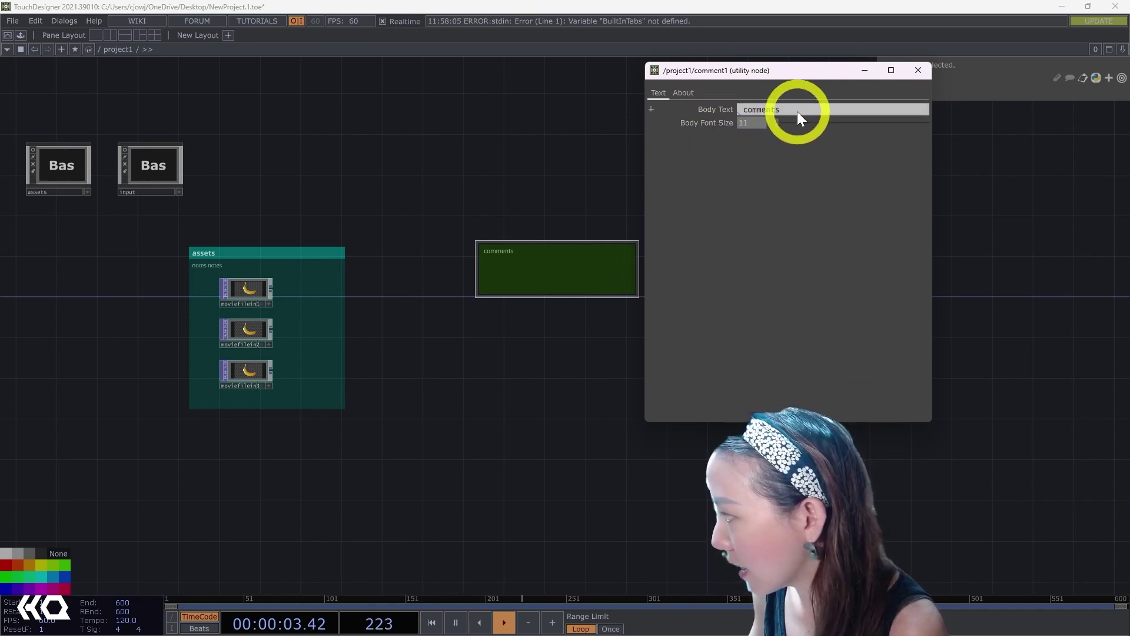
click(918, 70)
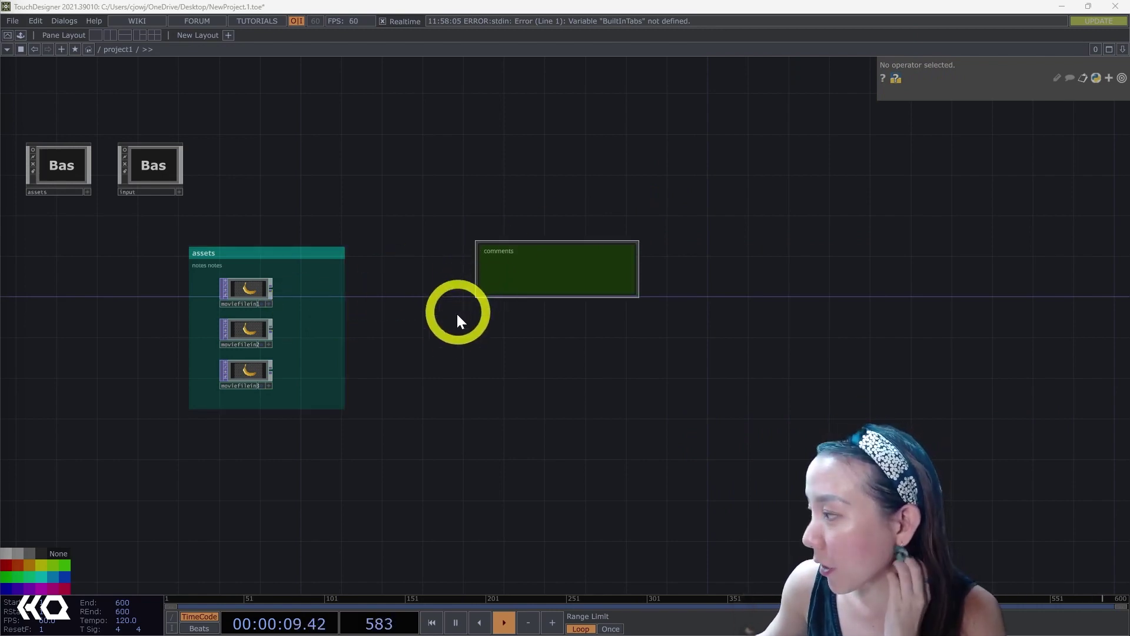
Add a Text DAT, text1, below the comments box
key(Tab)
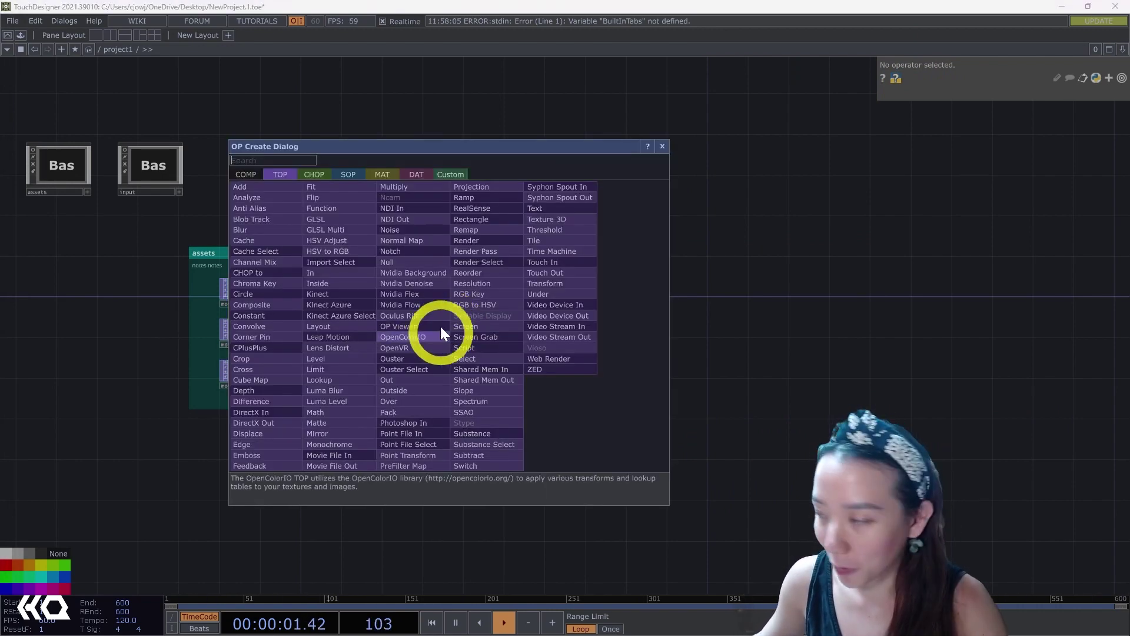
click(416, 173)
text(y)
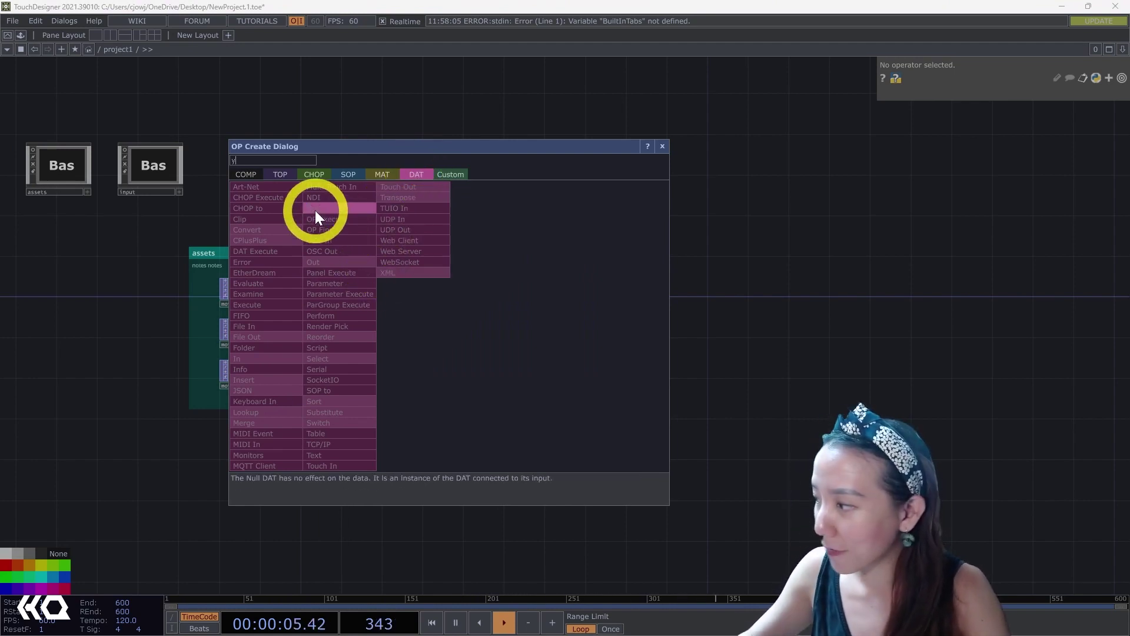
text(rcte)
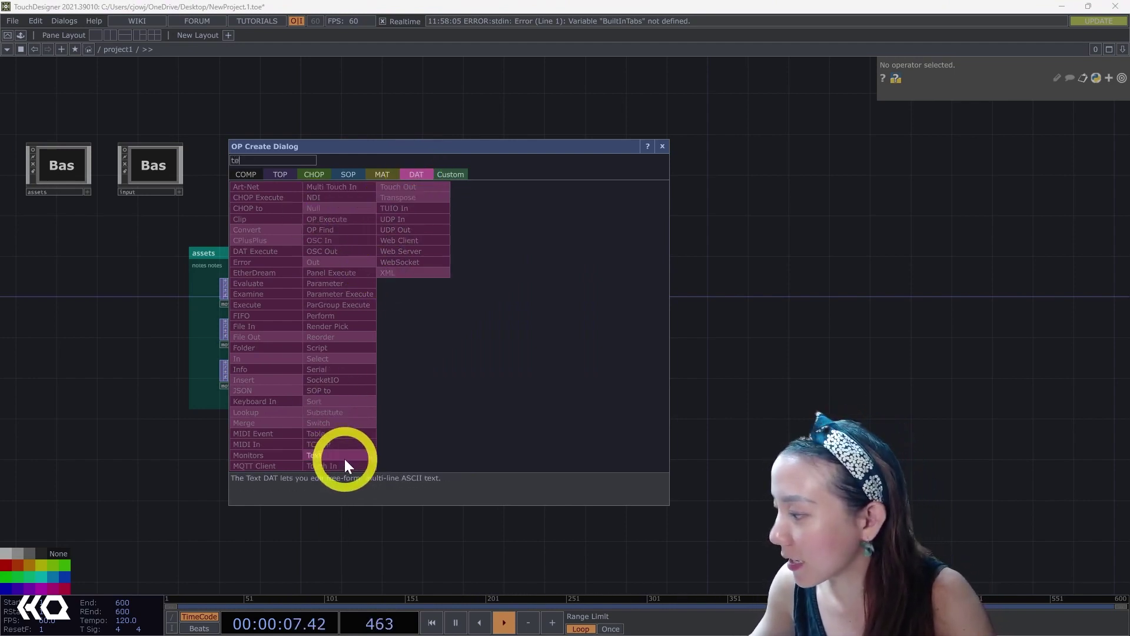
click(344, 458)
click(492, 387)
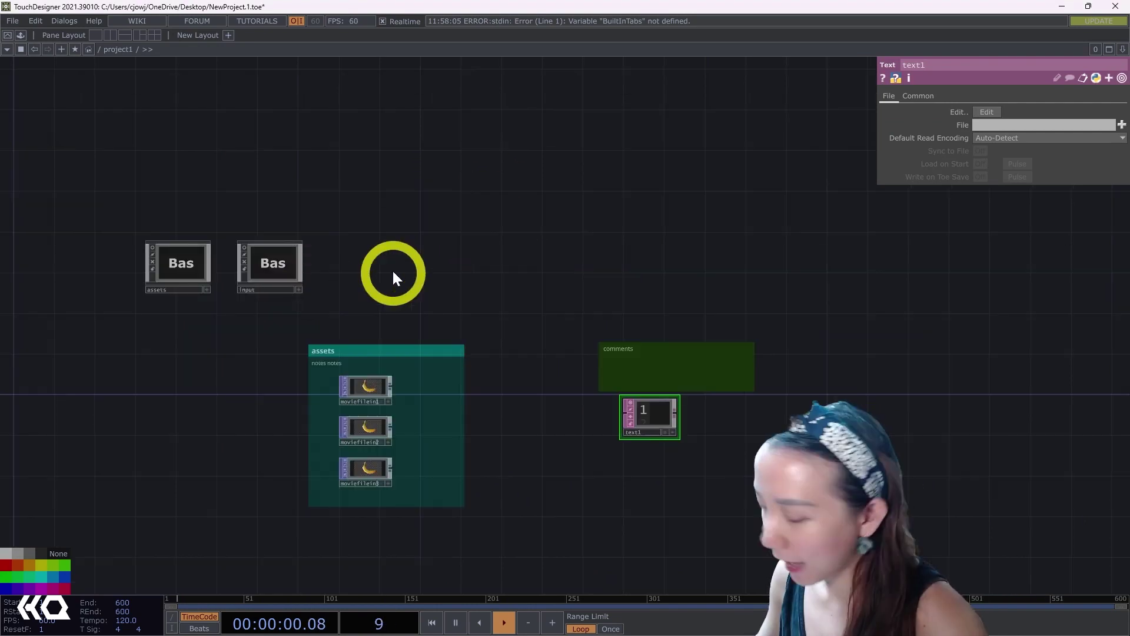
Add a new Base COMP beside assets and input
key(Tab)
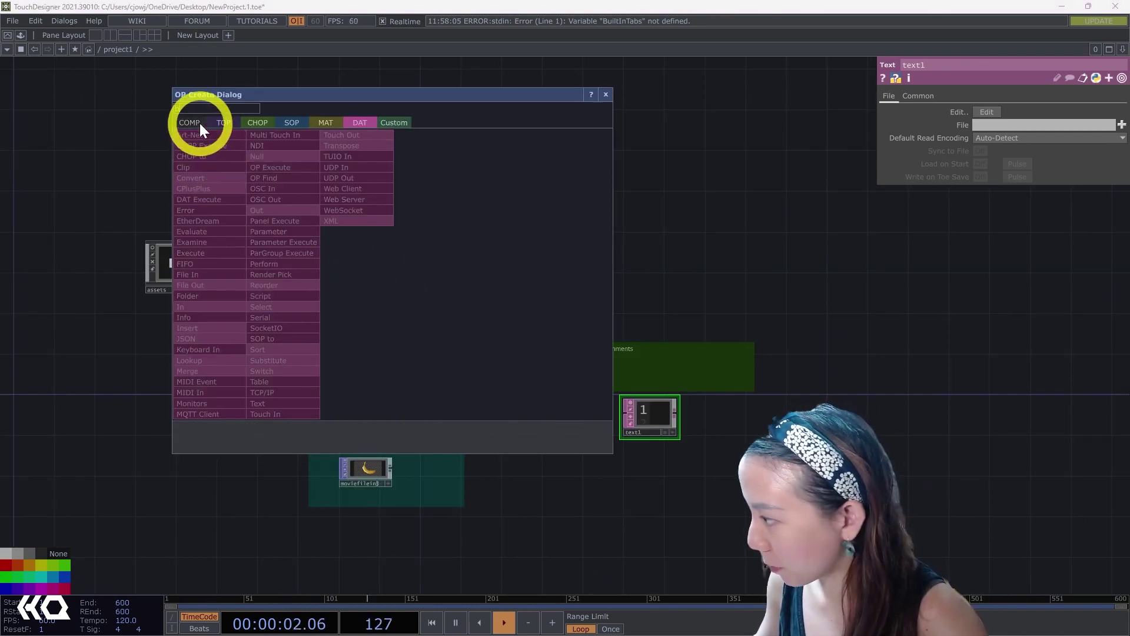
click(199, 121)
click(323, 144)
click(365, 259)
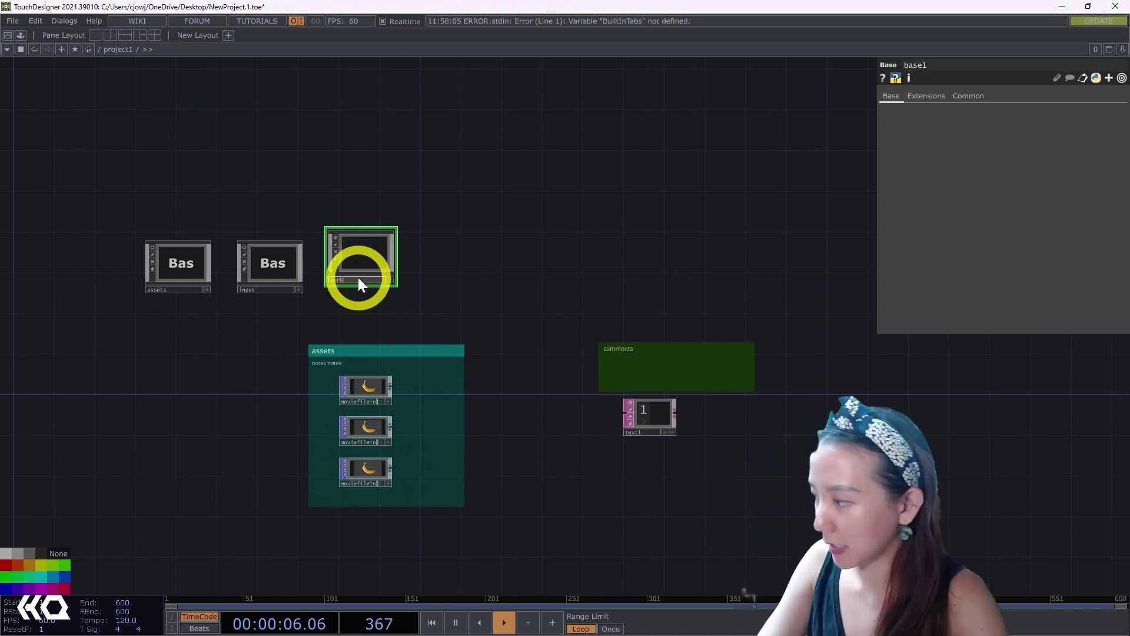
Inside work, add a Movie File In TOP feeding a new Level TOP
double_click(366, 260)
key(Tab)
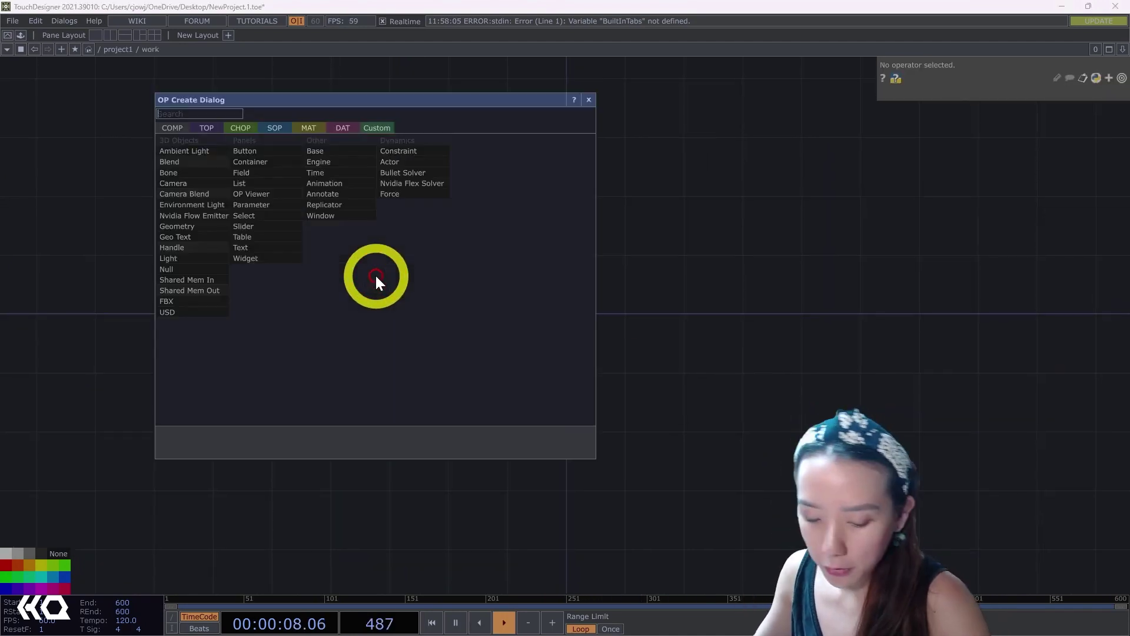
text(mov)
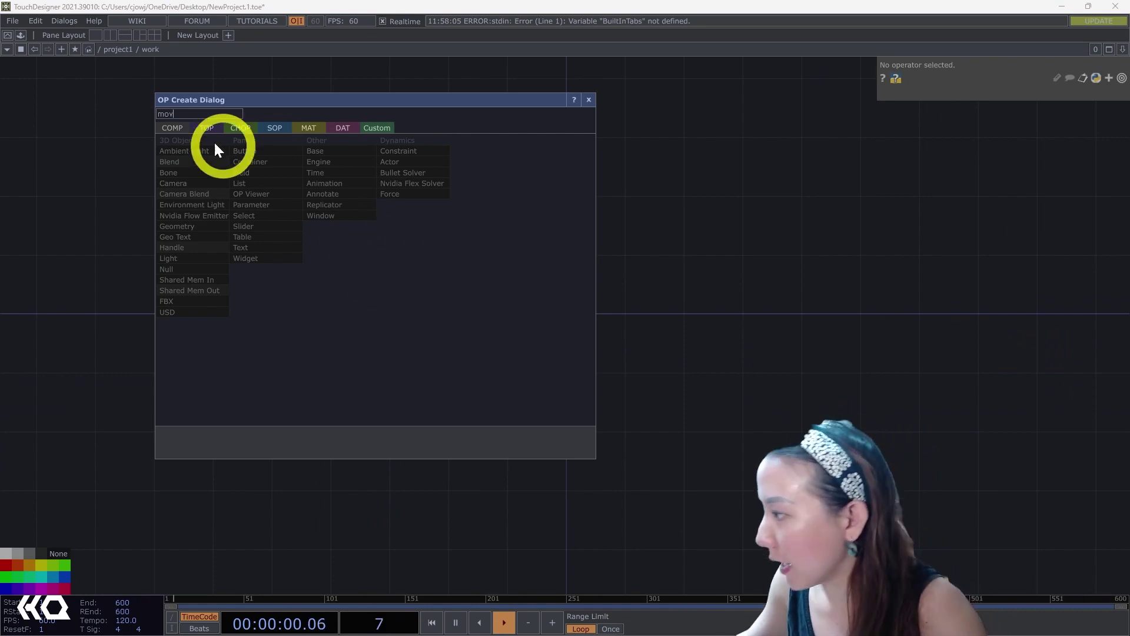
click(203, 129)
click(259, 408)
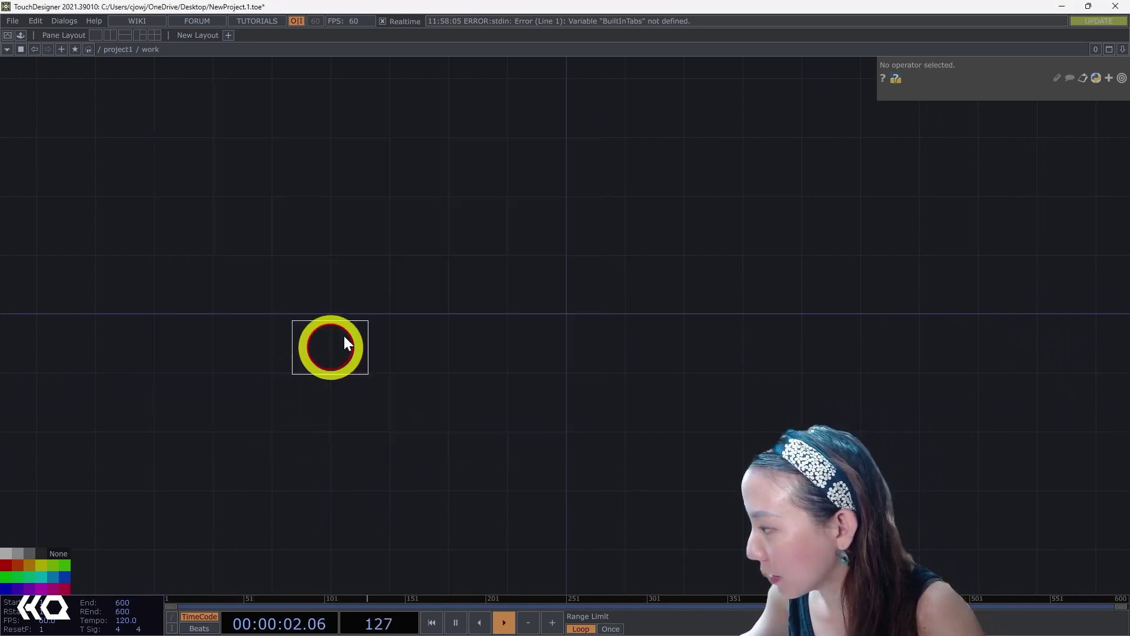
click(353, 337)
right_click(390, 331)
text(leve)
click(259, 366)
click(468, 333)
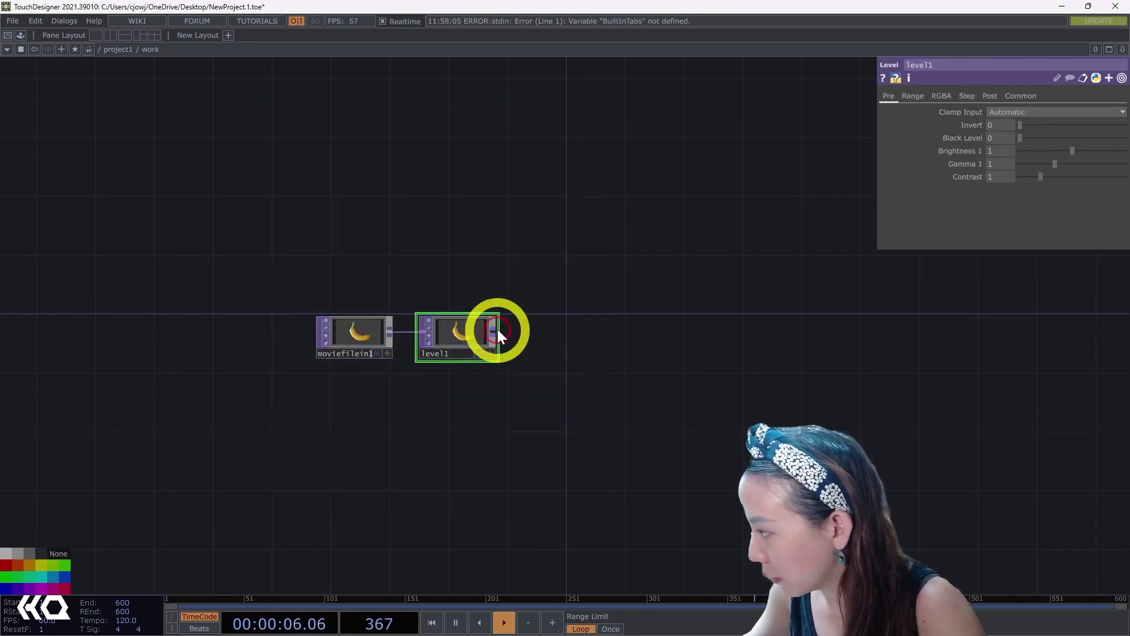
Add a Noise TOP, noise1, below level1, discarding an accidental Depth TOP
right_click(495, 332)
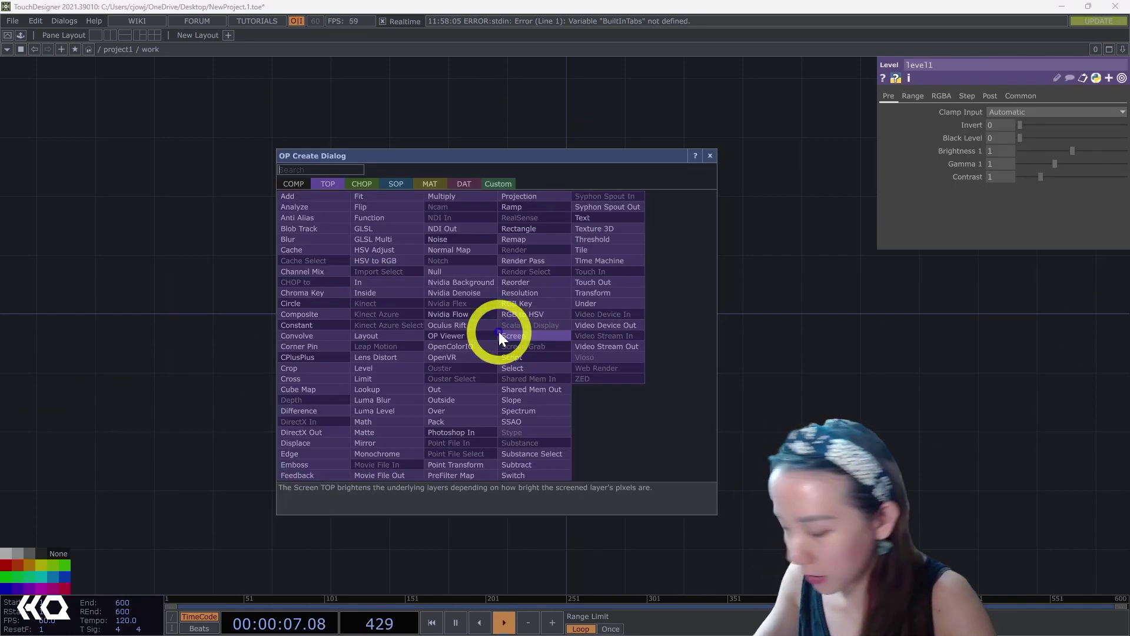
click(283, 400)
click(291, 415)
key(Delete)
key(Tab)
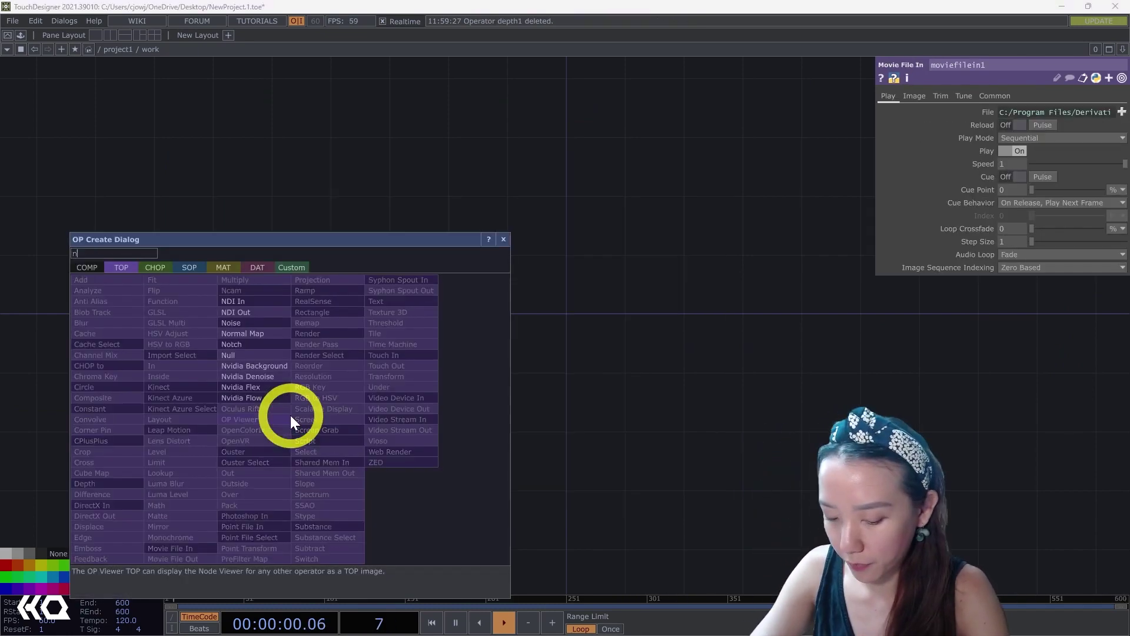
text(noise)
click(249, 325)
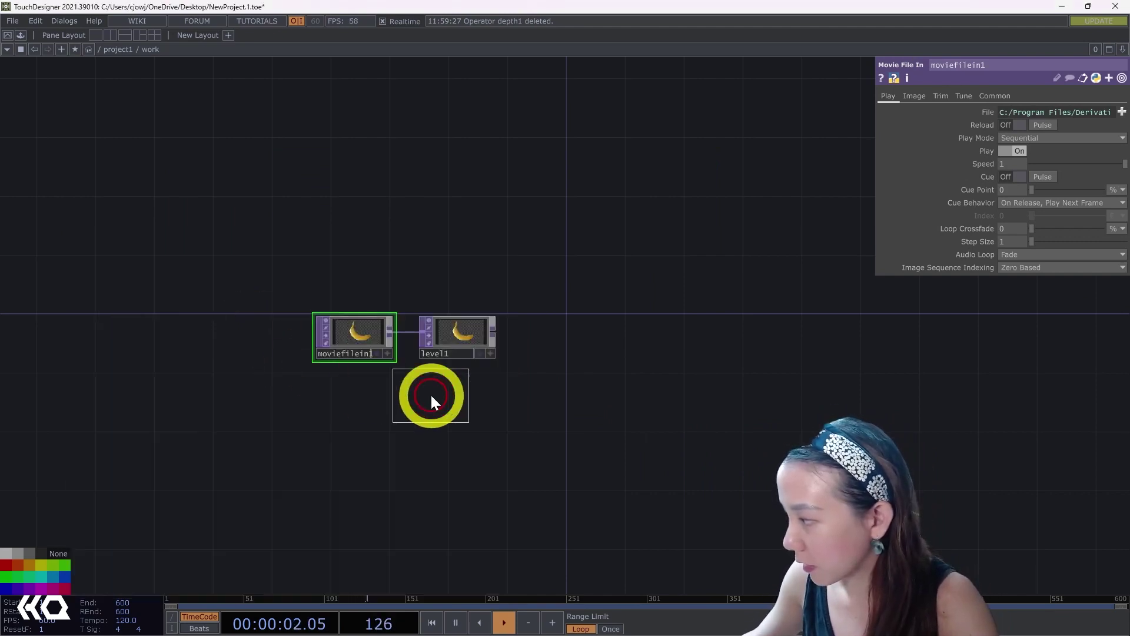
click(432, 393)
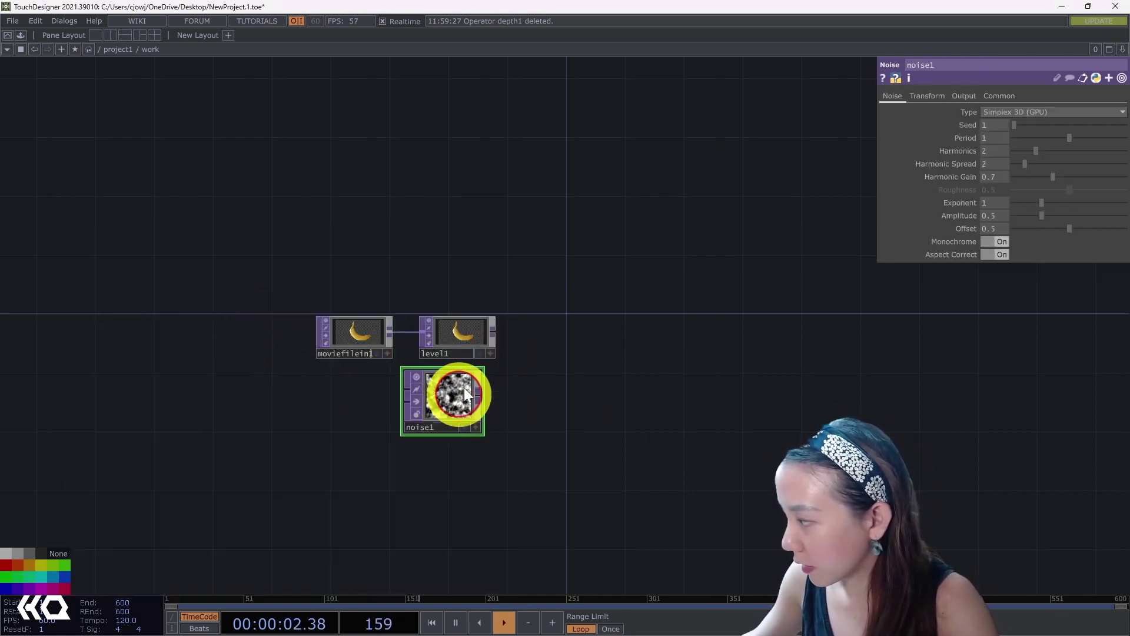
Add switch1 fed by level1 and noise1, with out1 after it
right_click(494, 333)
text(swi)
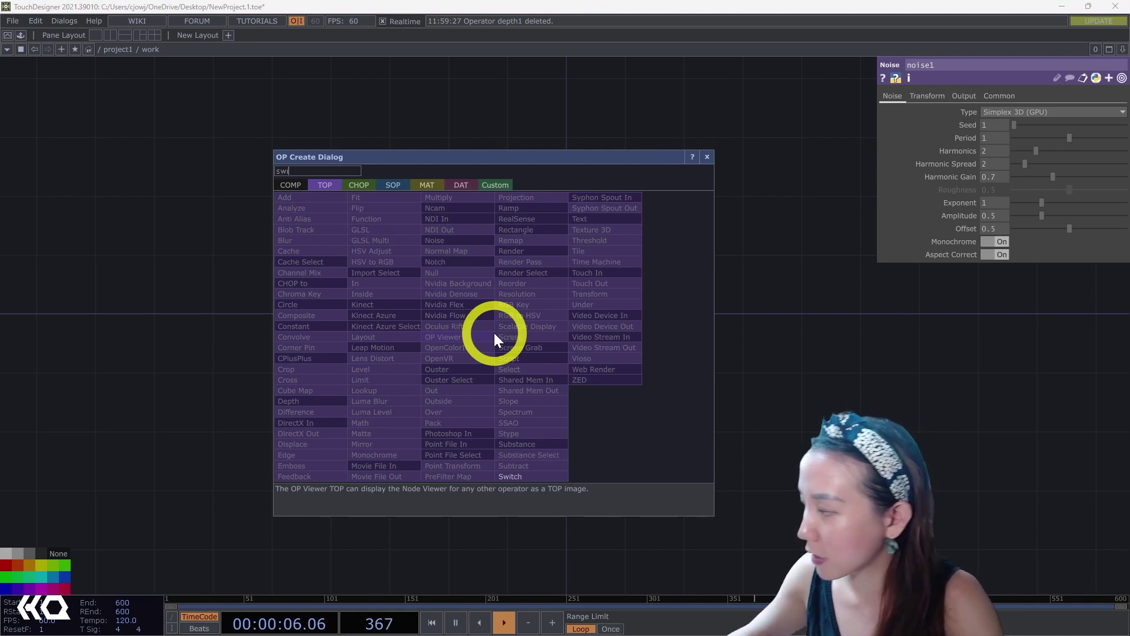
click(525, 475)
click(513, 395)
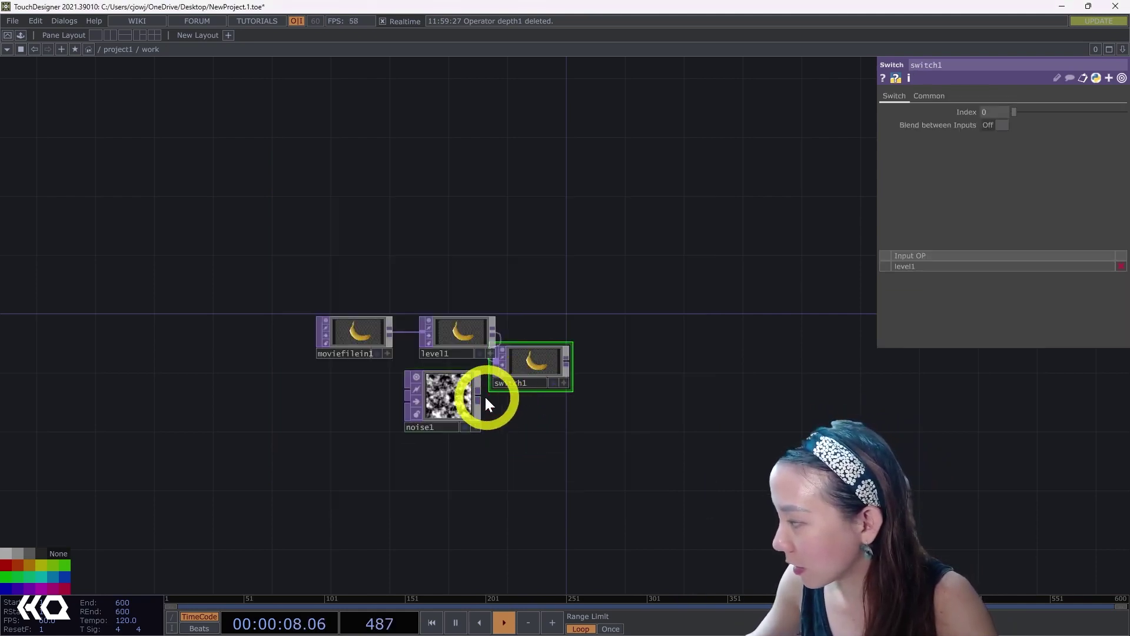
drag(478, 395, 591, 364)
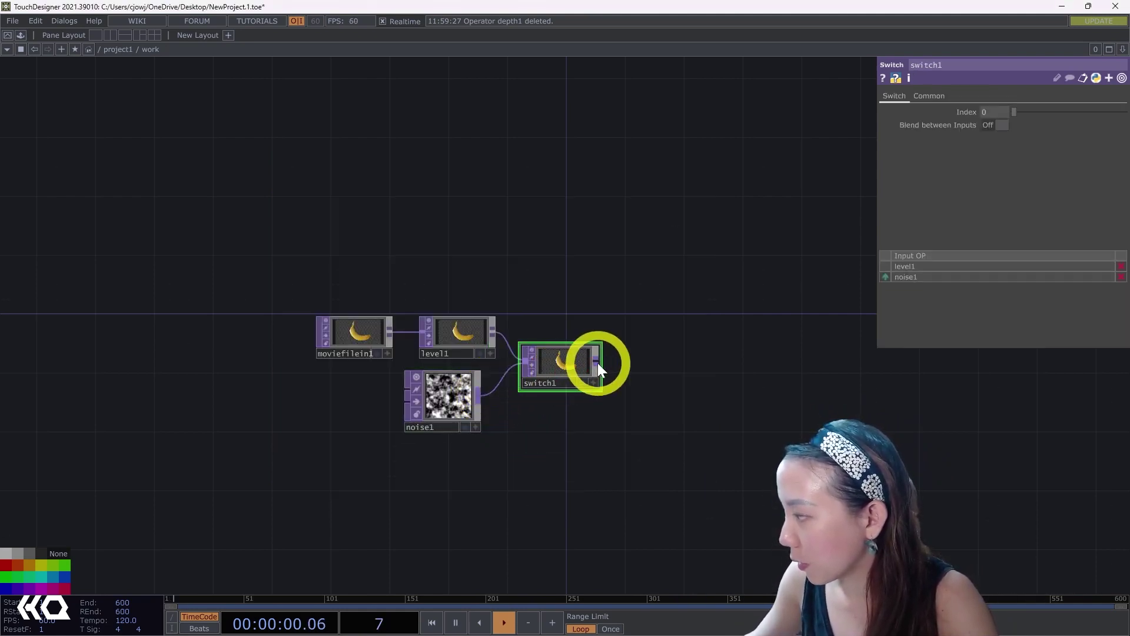
right_click(598, 363)
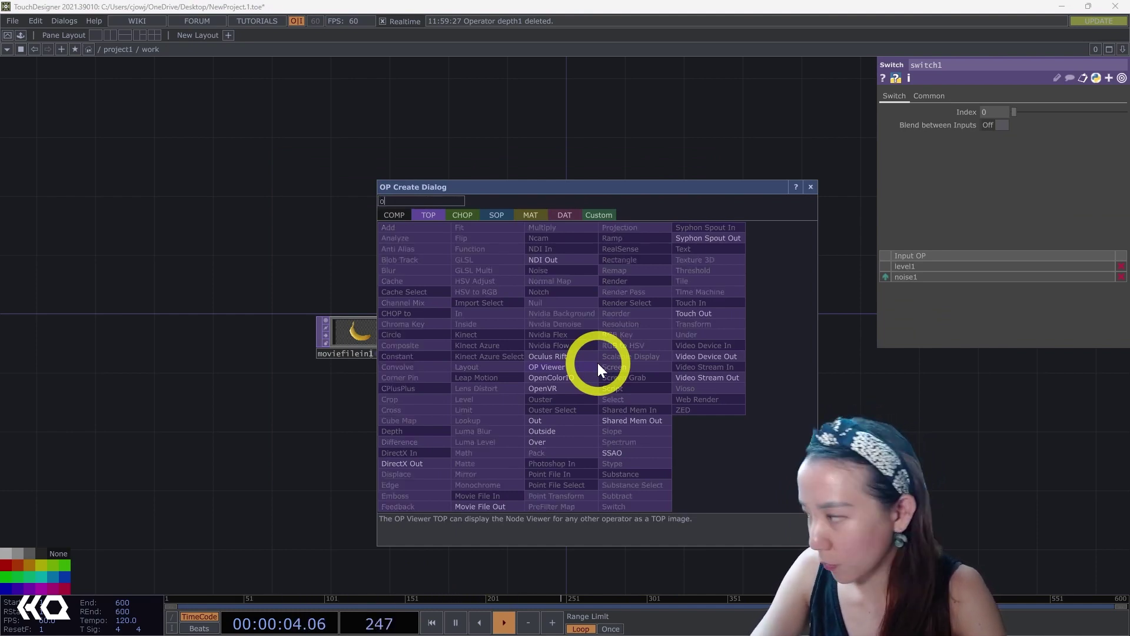
click(571, 419)
click(704, 370)
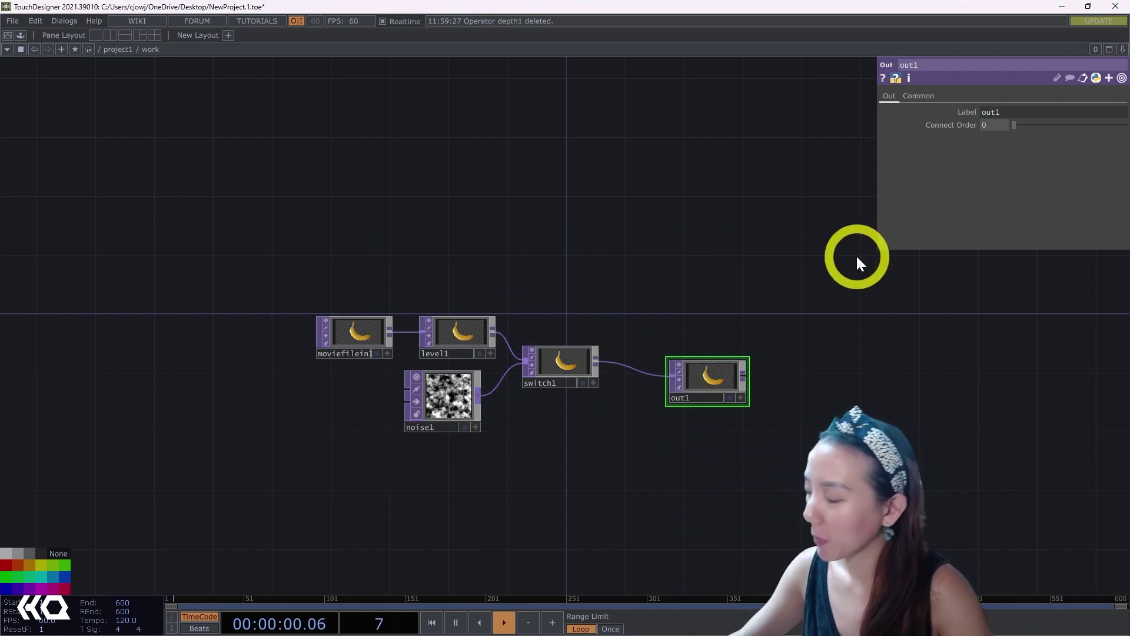
Nudge out1 up-left and raise level1's Invert amount slightly
drag(674, 385, 659, 370)
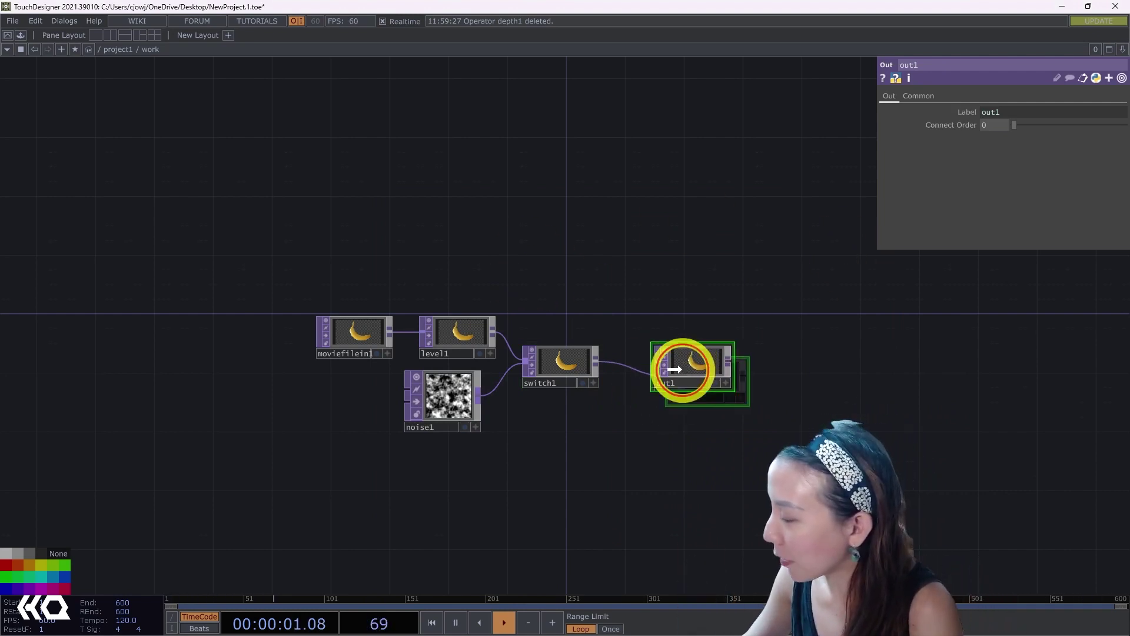
click(461, 340)
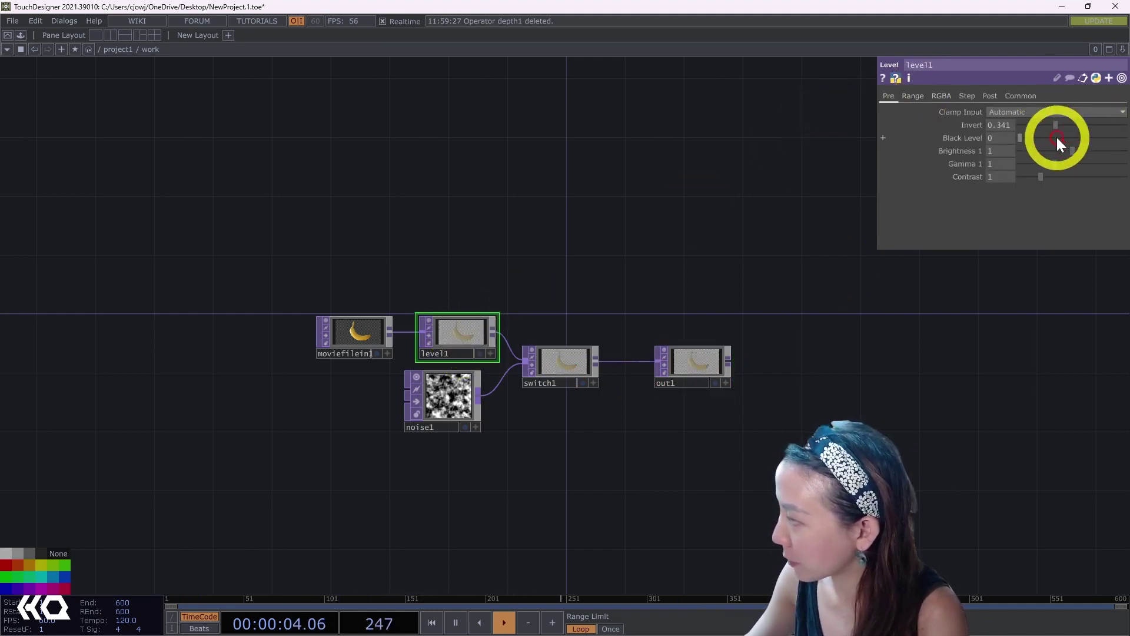
drag(1076, 129, 1023, 127)
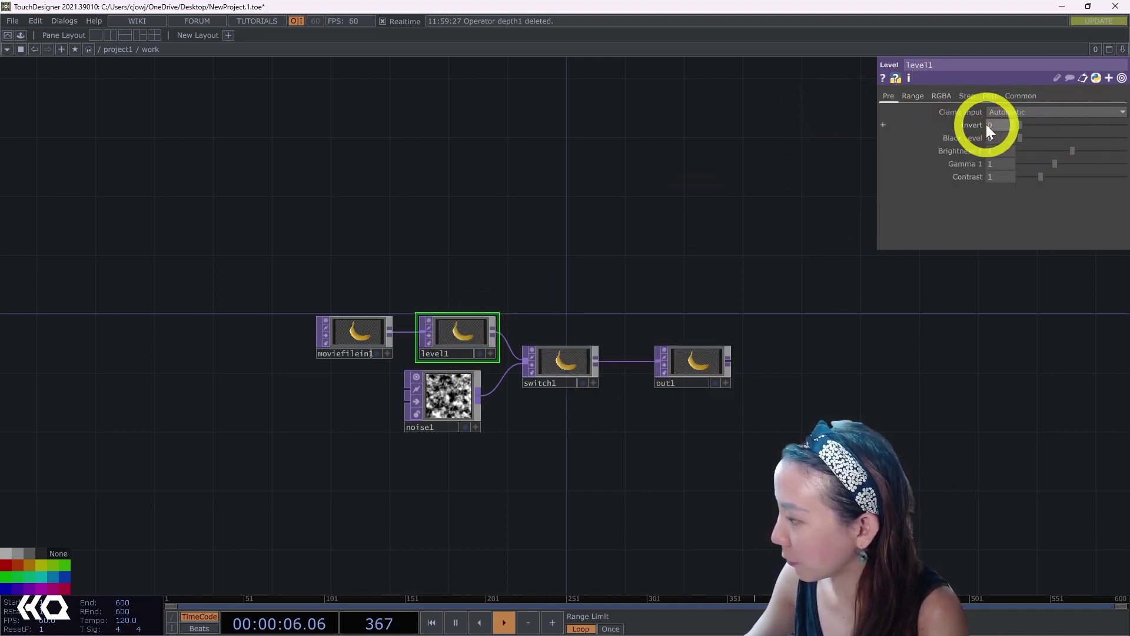
Inspect noise1's common settings and switch1's parameters
click(461, 384)
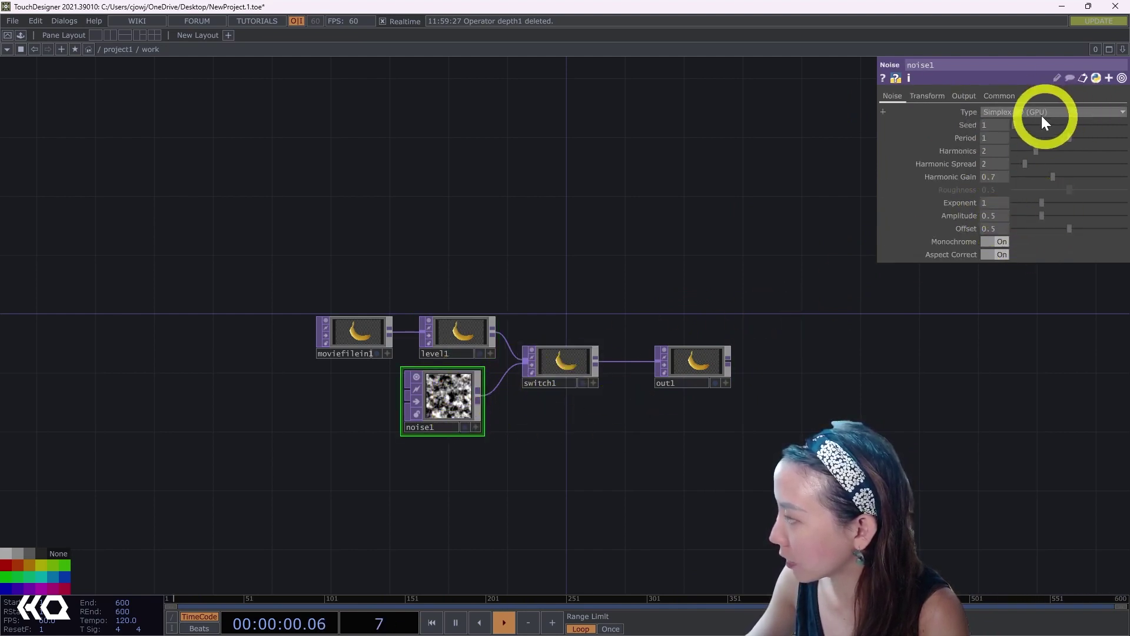
click(1000, 97)
click(567, 388)
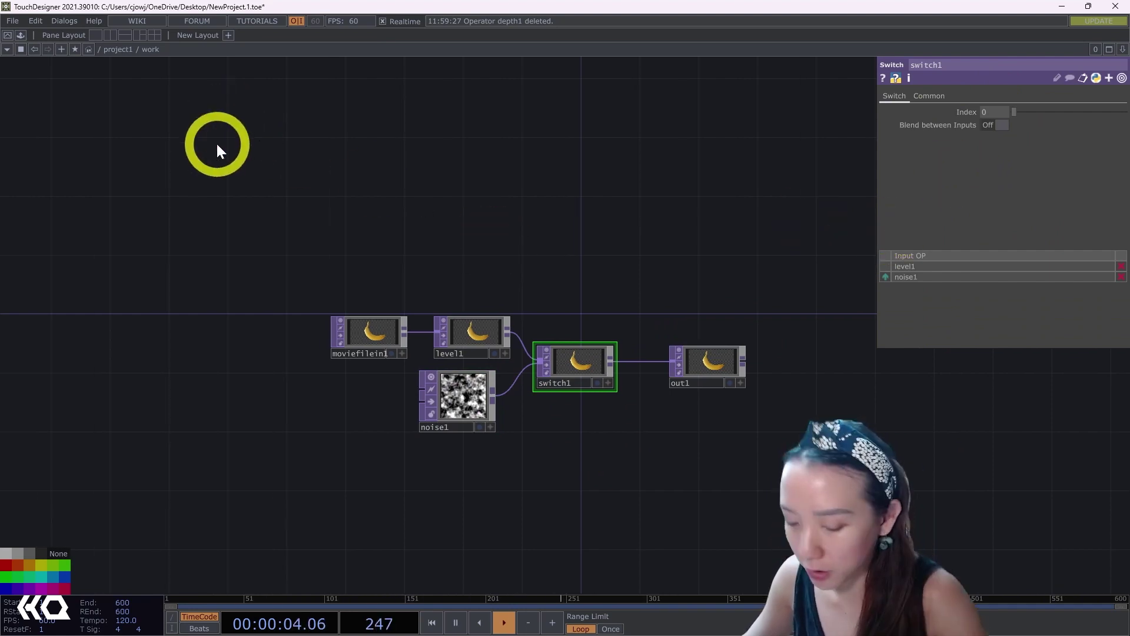
Go up to project1, nudge the work COMP down-right and bring up its context menu
drag(233, 156, 238, 160)
key(u)
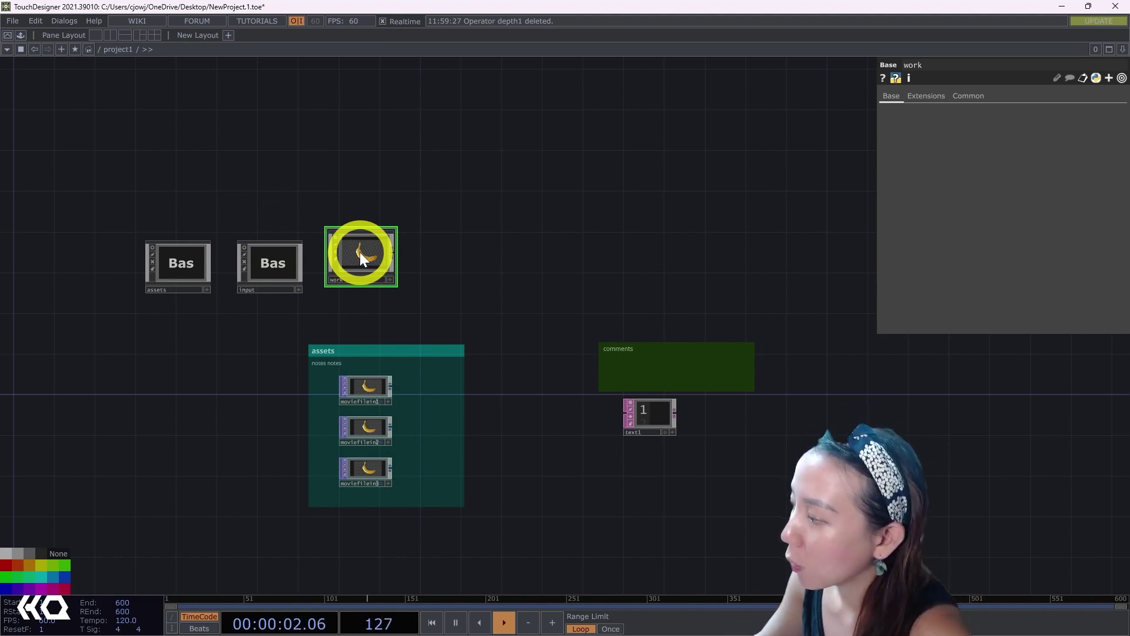
drag(359, 252, 372, 281)
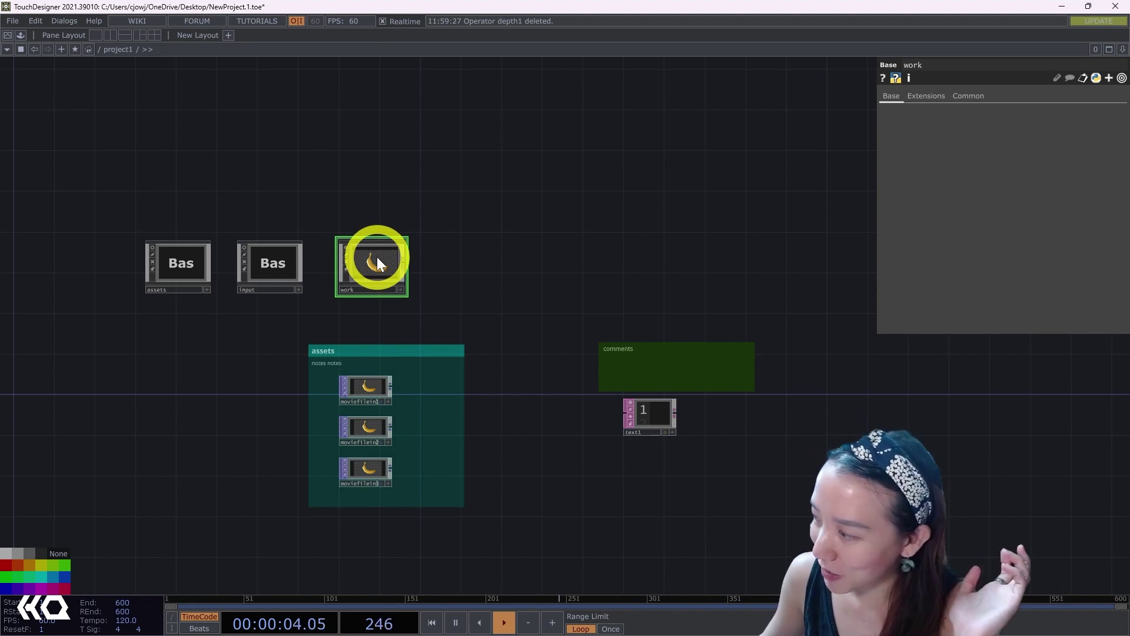
right_click(373, 289)
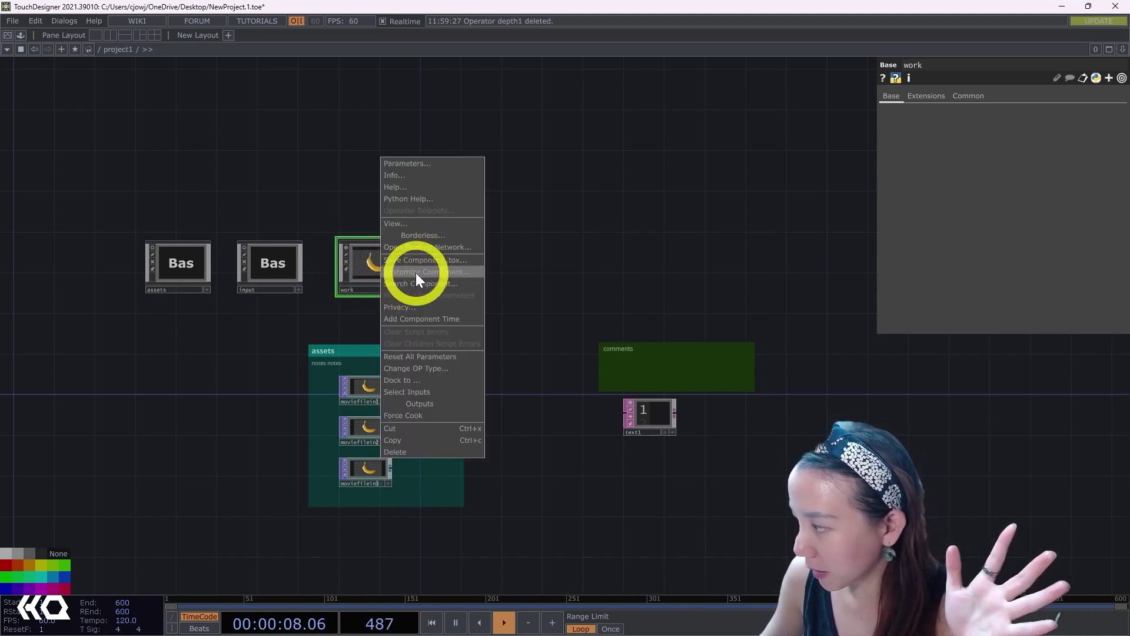
In Customize Component for work, add a parameter page named 'custom'
click(457, 271)
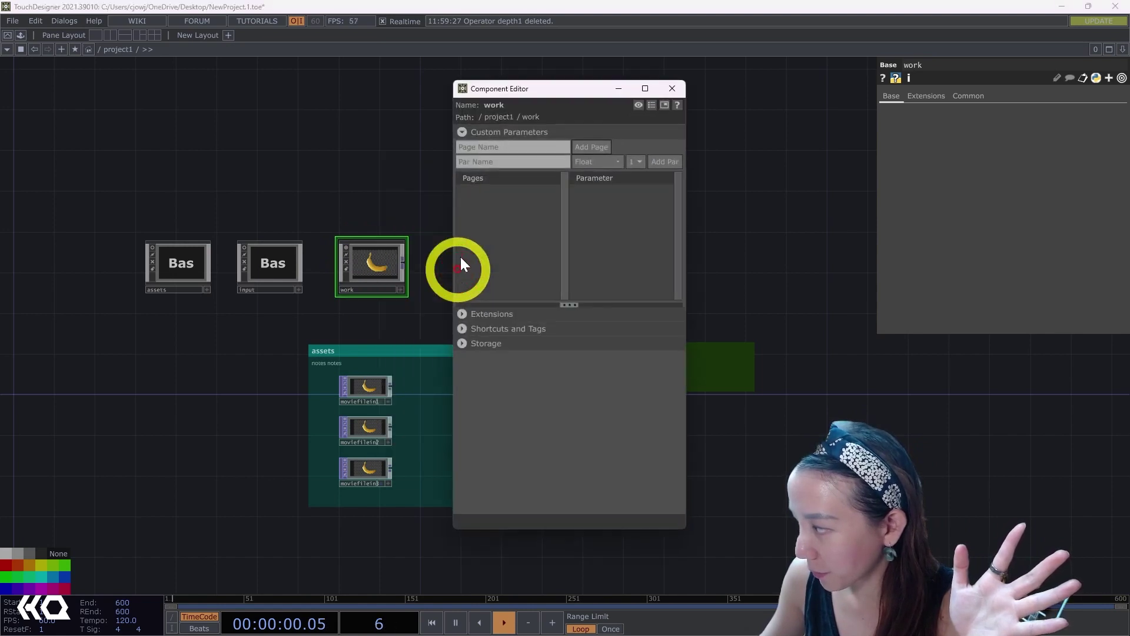
click(517, 146)
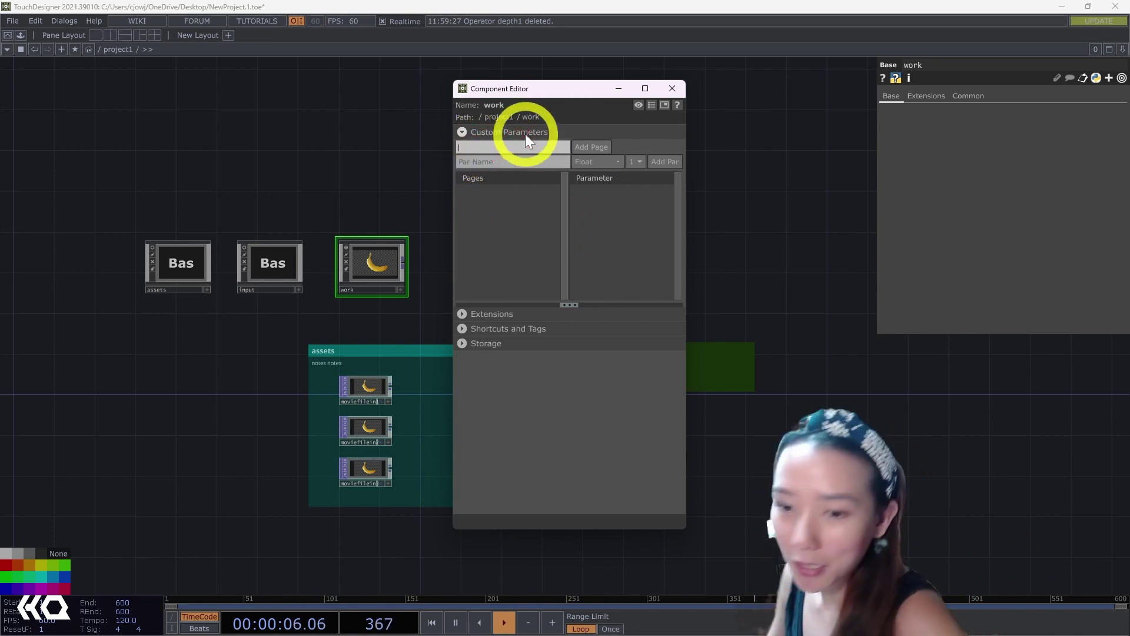
text(custom)
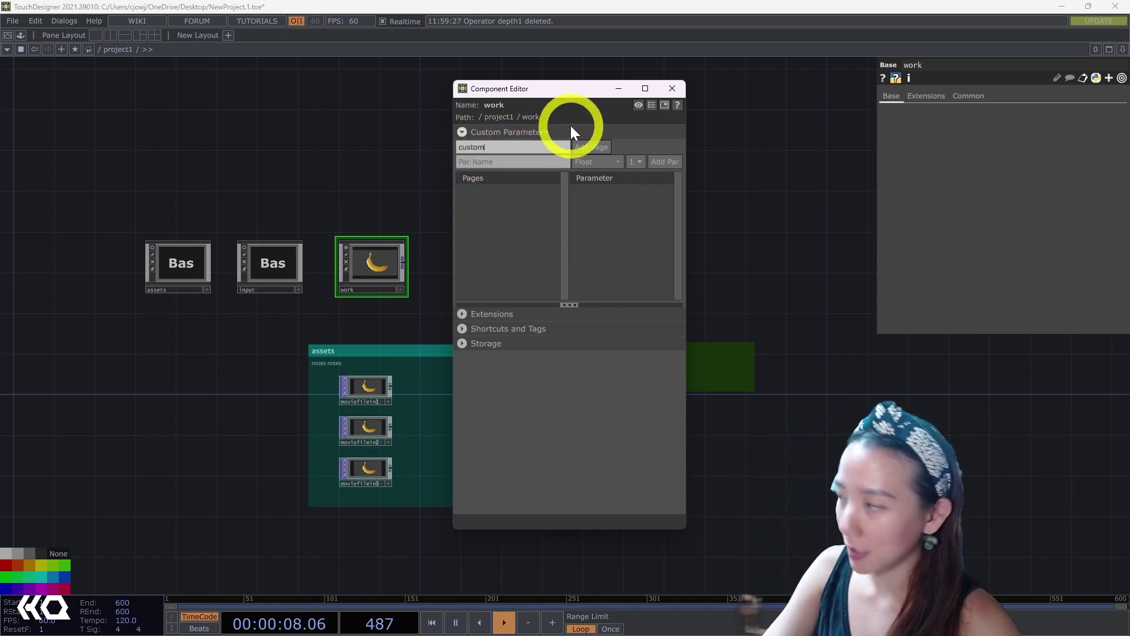
click(584, 146)
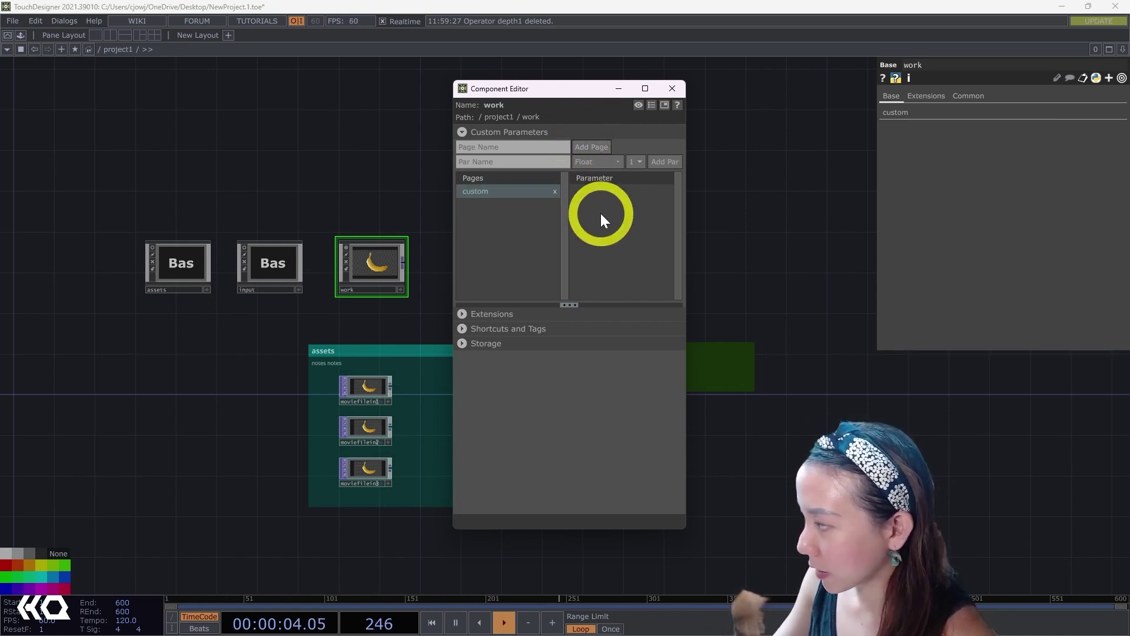
Add a Toggle parameter named 'switch' to the custom page and view it
click(492, 165)
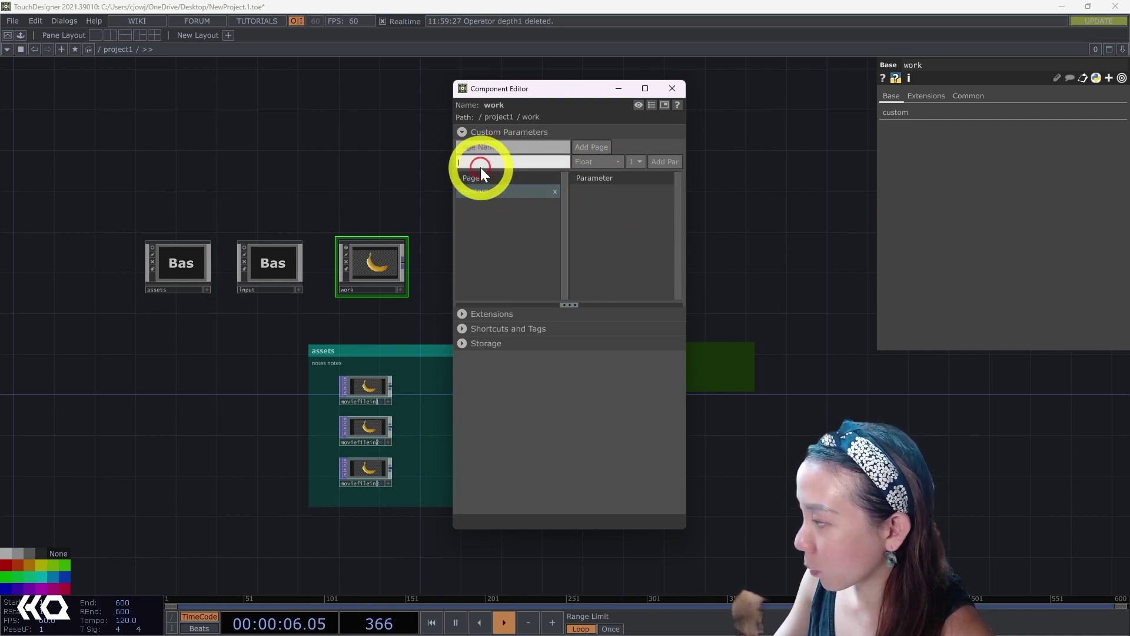
text(switch)
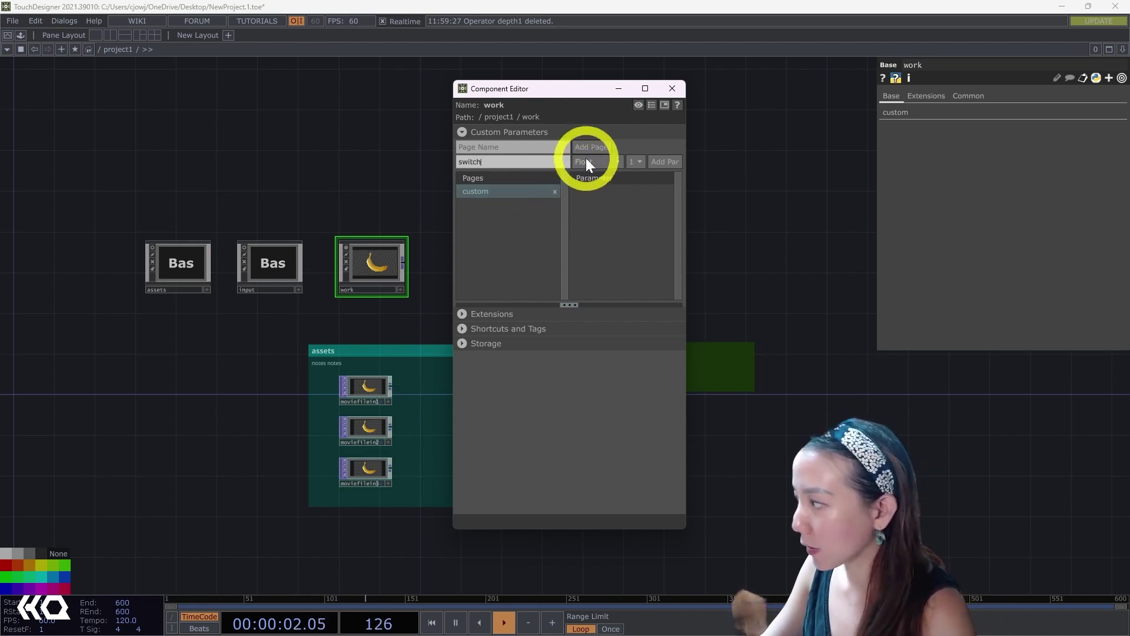
click(600, 164)
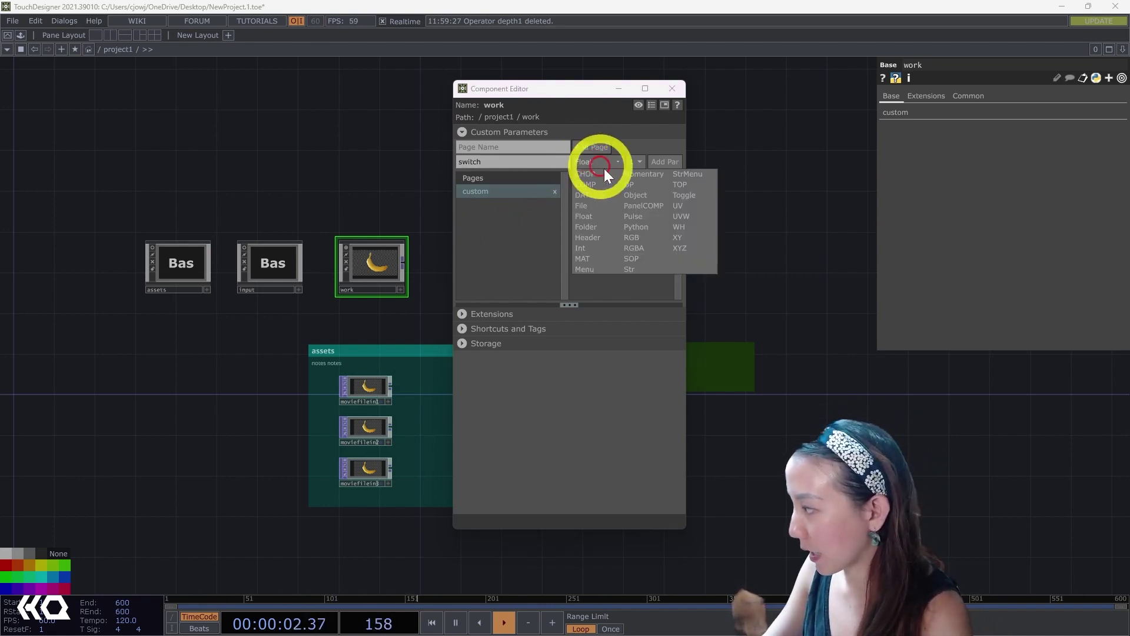
click(688, 194)
click(669, 161)
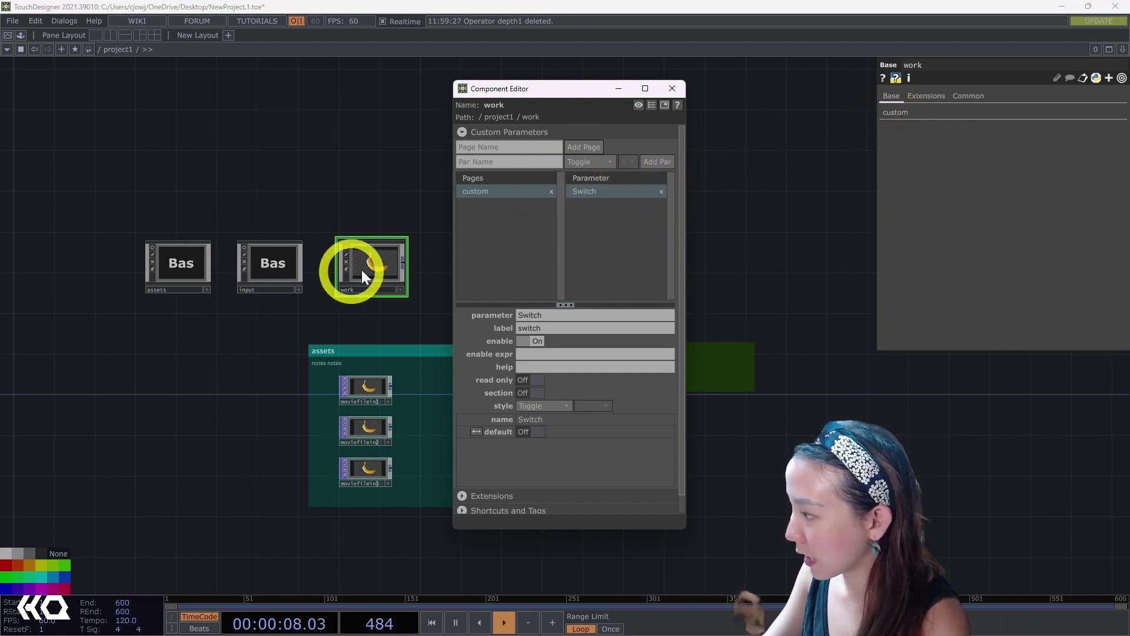
click(900, 115)
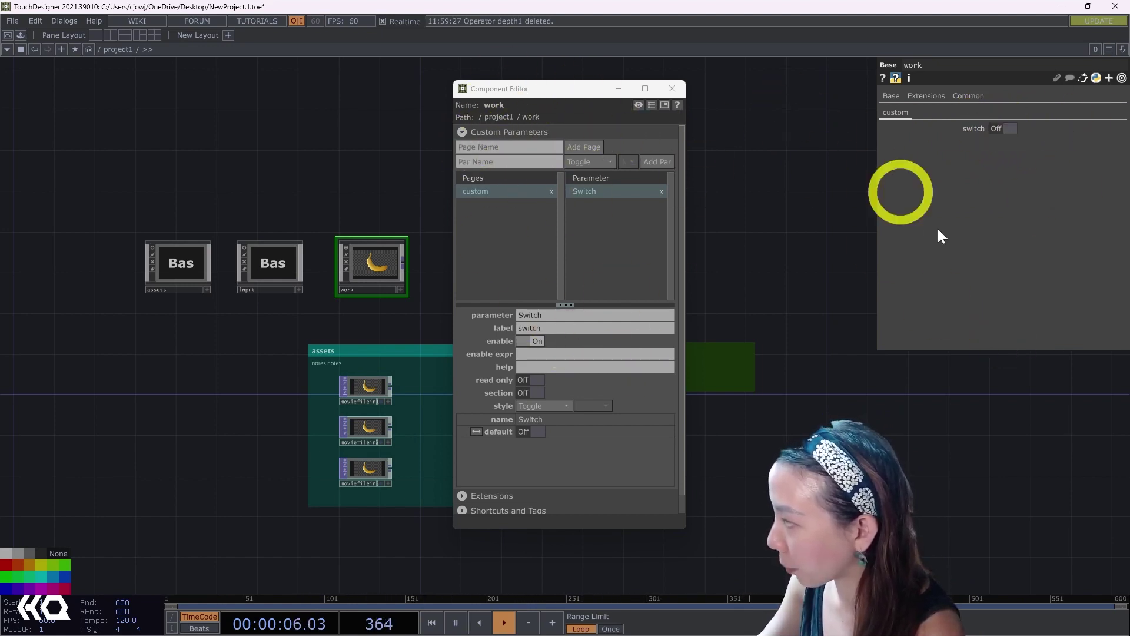
Copy work's Switch parameter and Paste Bind it onto switch1's Index inside work
click(676, 88)
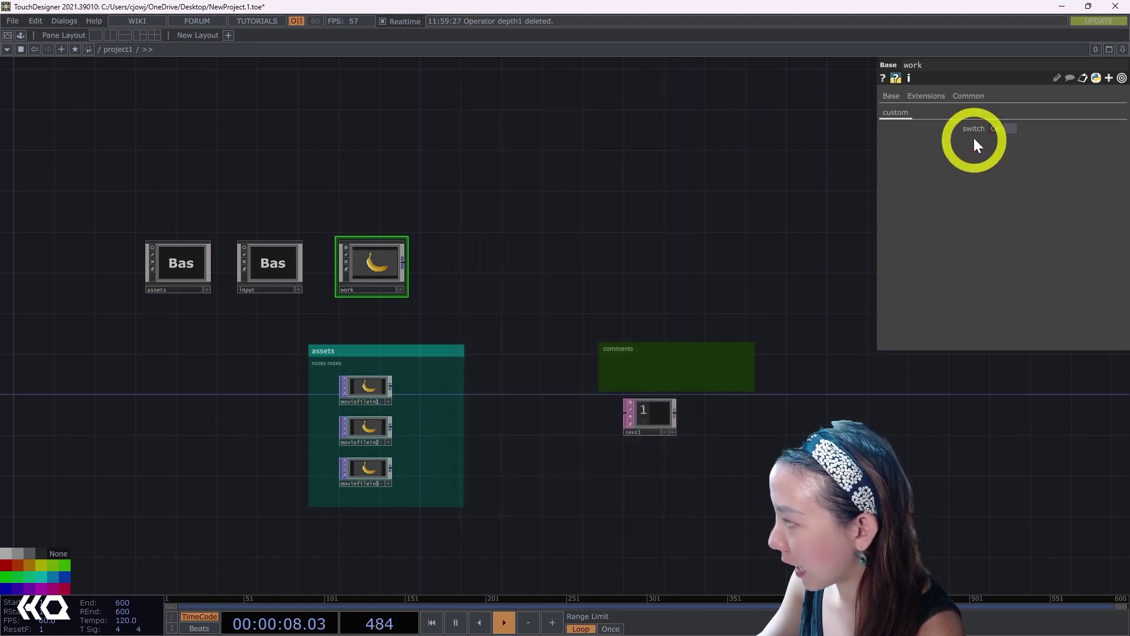
right_click(971, 127)
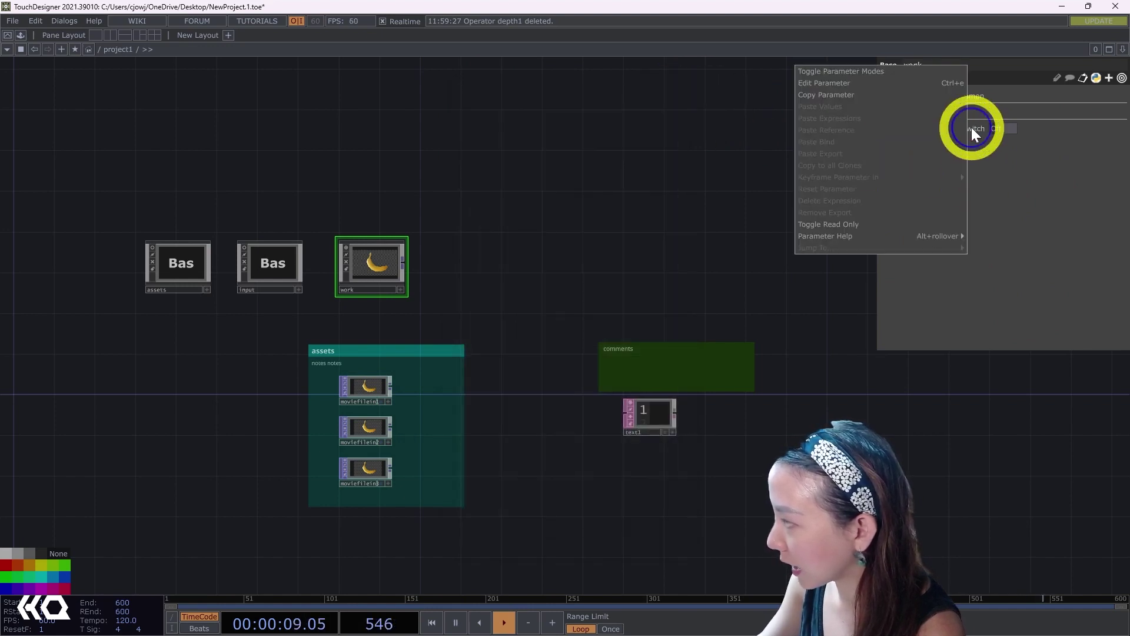
click(912, 95)
double_click(372, 266)
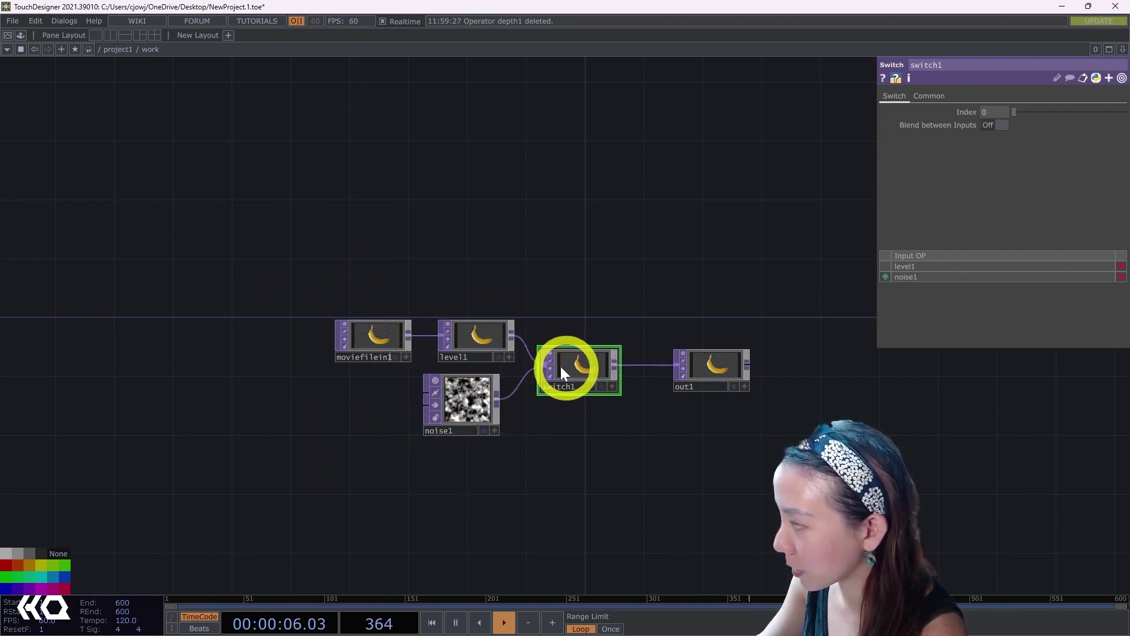
right_click(973, 110)
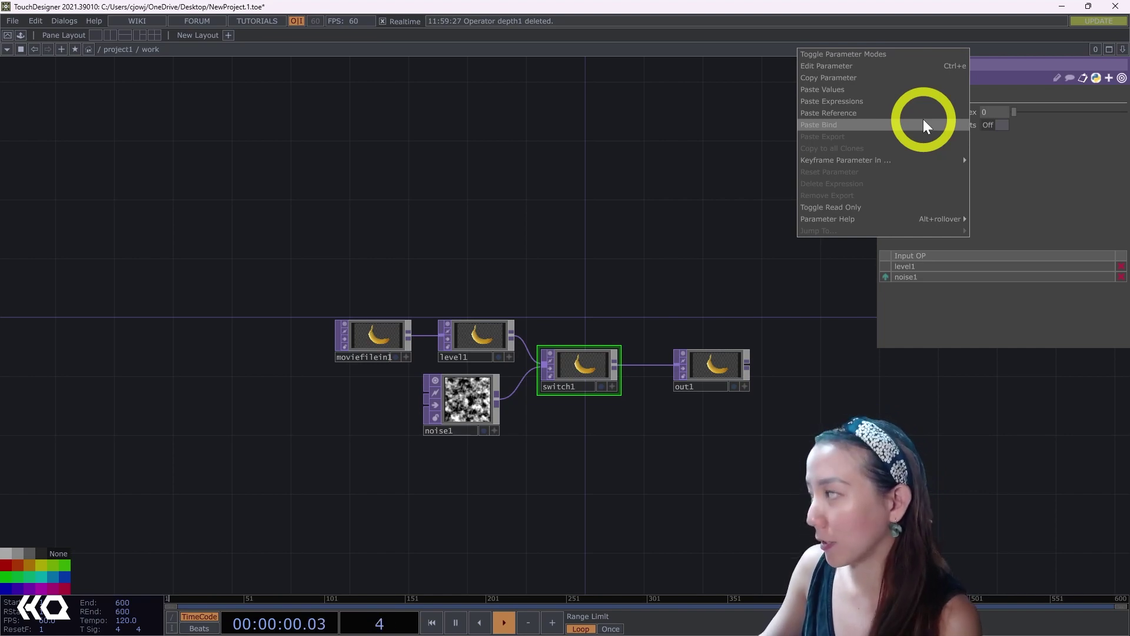
click(923, 121)
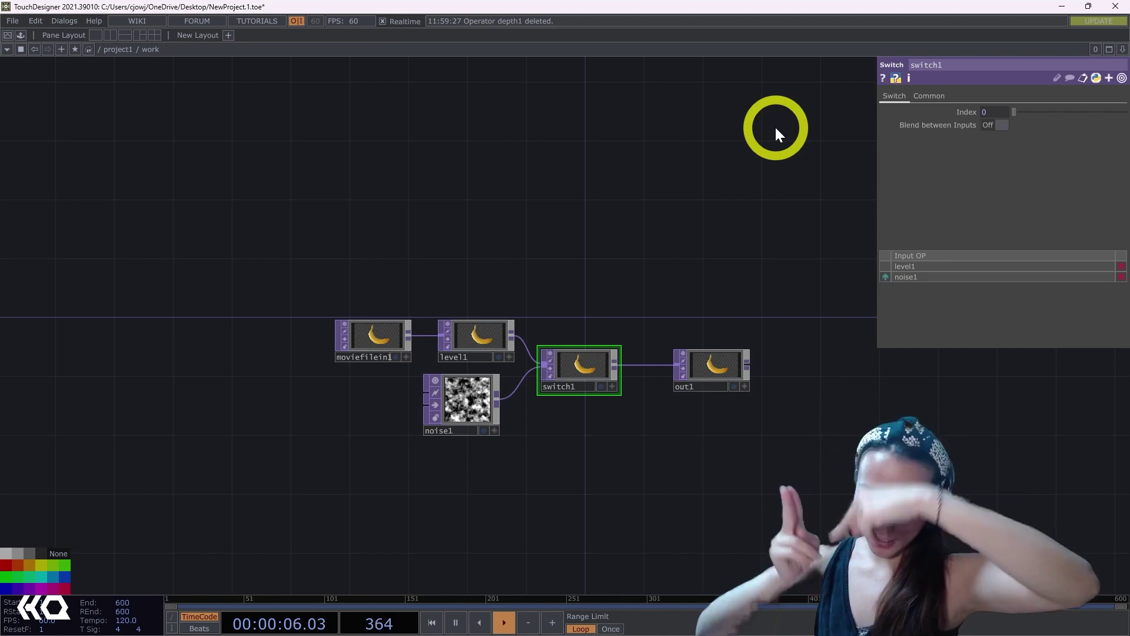
Split the network editor, showing project1 on the left and switch1's chain on the right
click(109, 35)
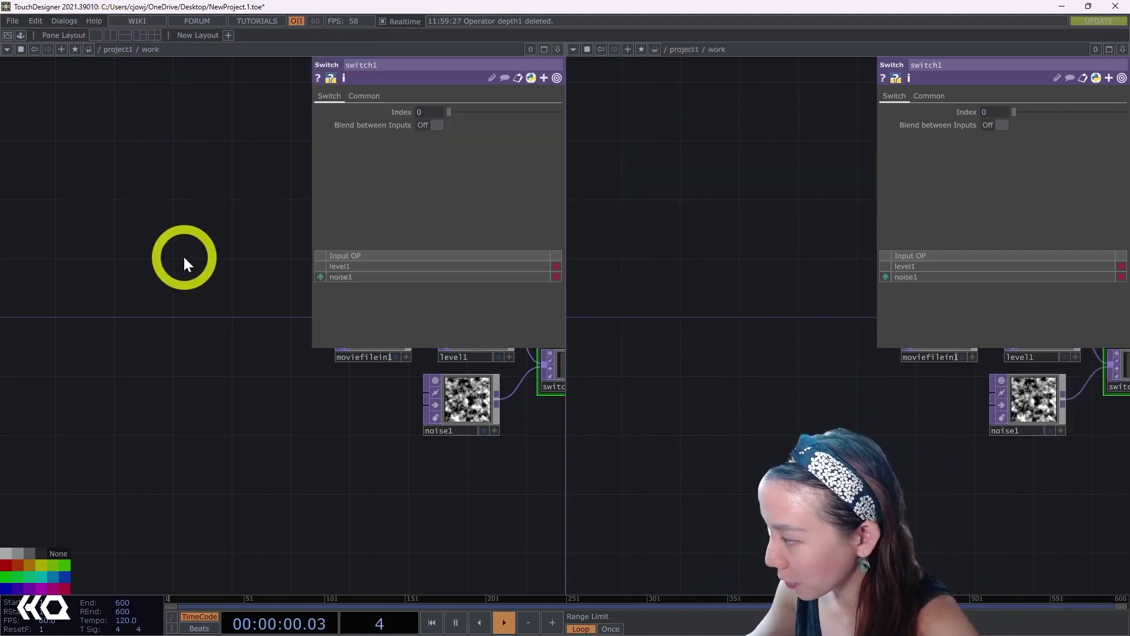
drag(268, 359, 164, 443)
key(u)
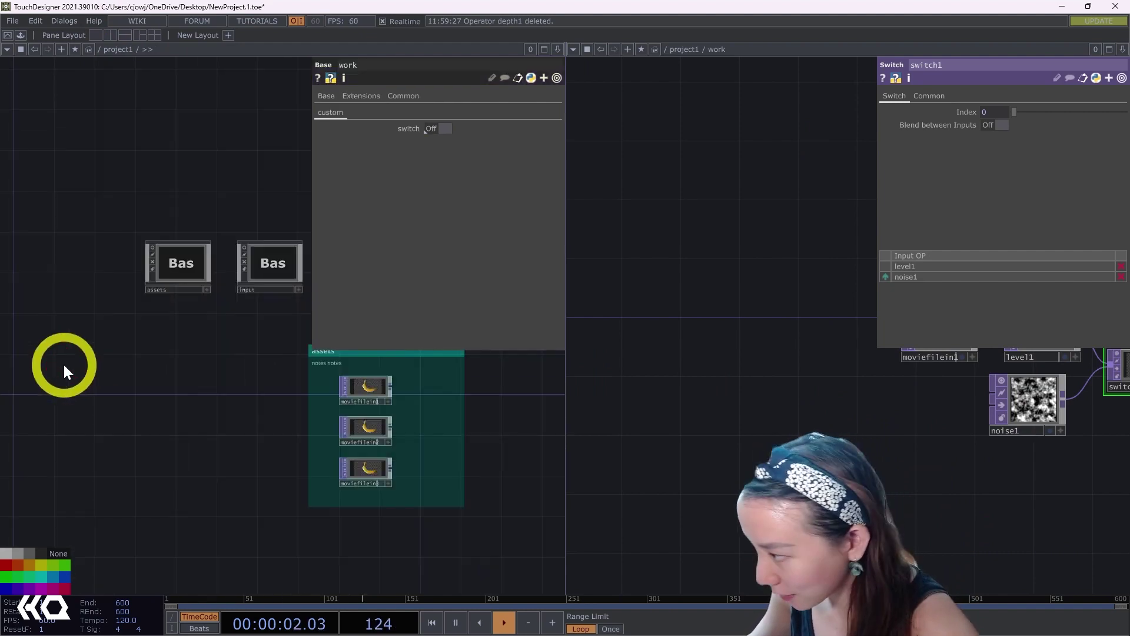
drag(726, 502, 595, 524)
Toggle work's Switch on and off, then return switch1's Index to 0
click(457, 125)
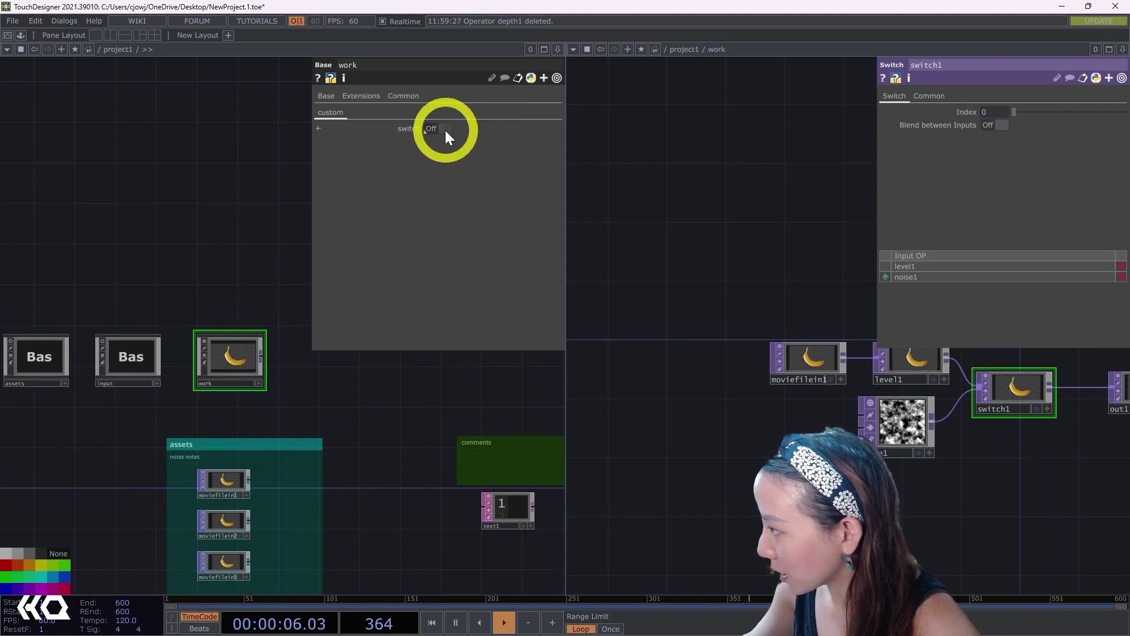
click(445, 129)
click(445, 130)
click(445, 129)
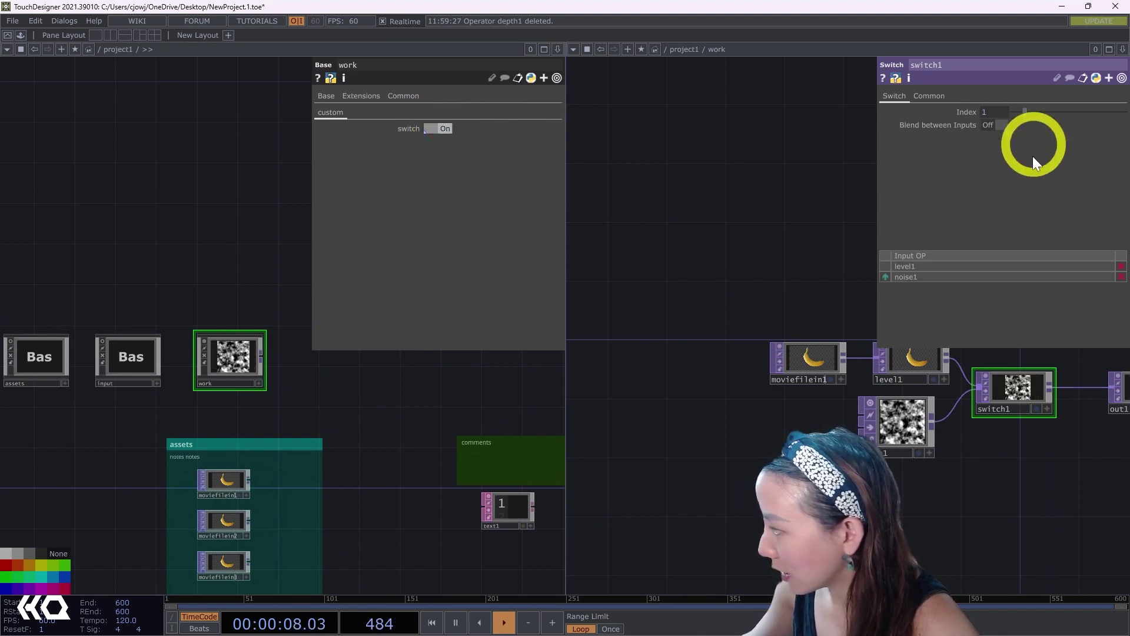
click(1034, 377)
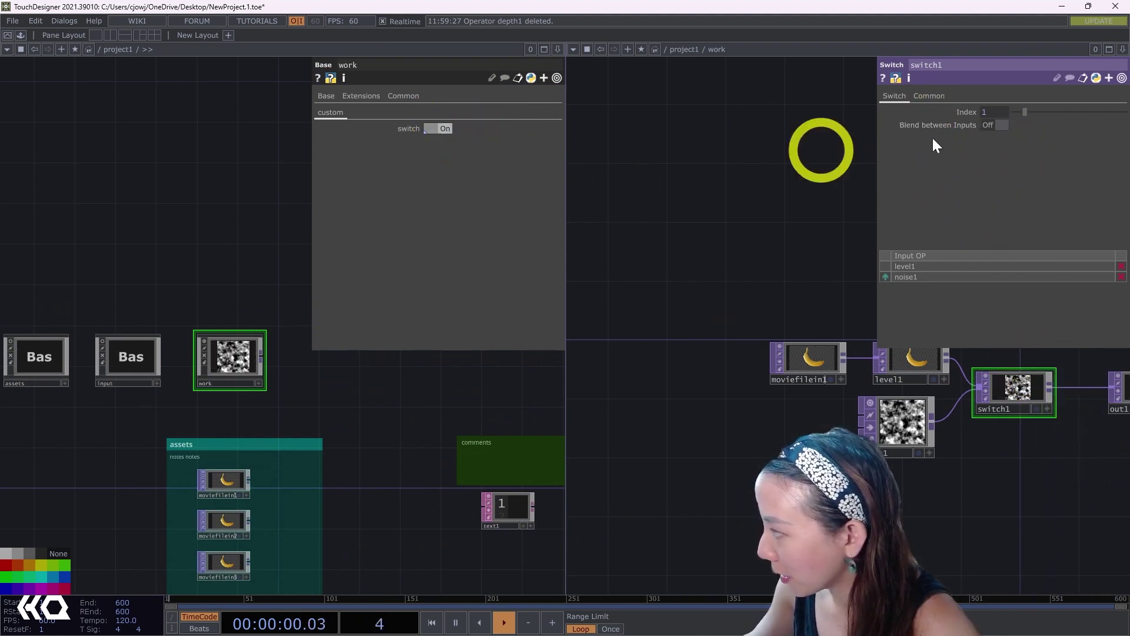
mouse_move(1027, 112)
mouse_down()
mouse_move(985, 111)
mouse_move(1025, 111)
mouse_up()
Paste a reference to work's Switch into Index, test it, then rebind Index to Switch
right_click(967, 111)
click(914, 112)
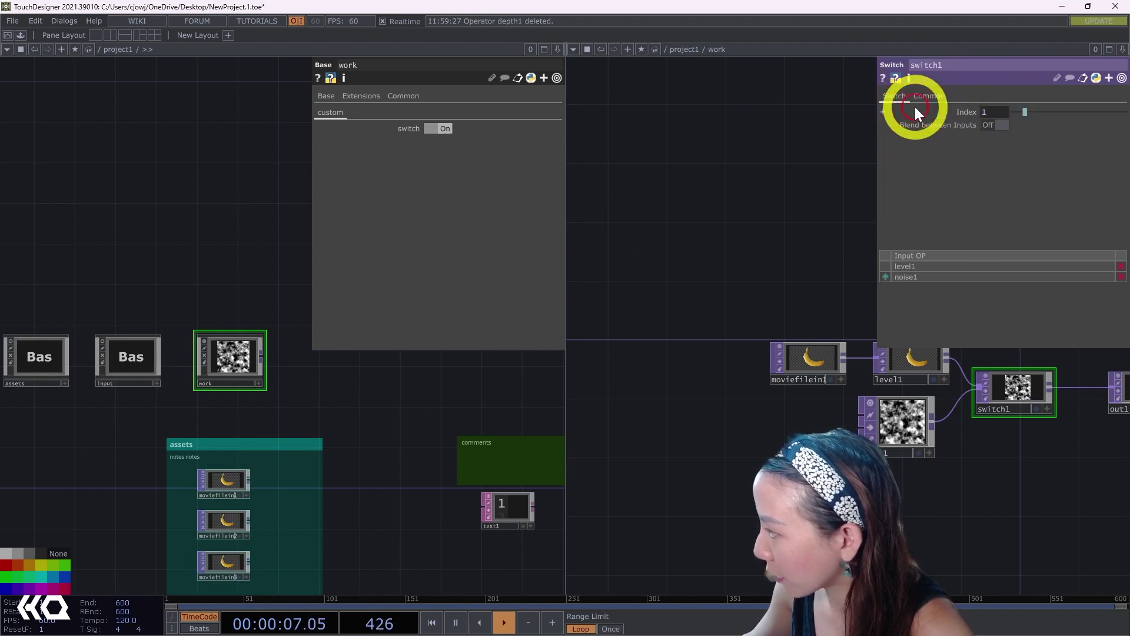
click(432, 130)
click(431, 130)
click(432, 130)
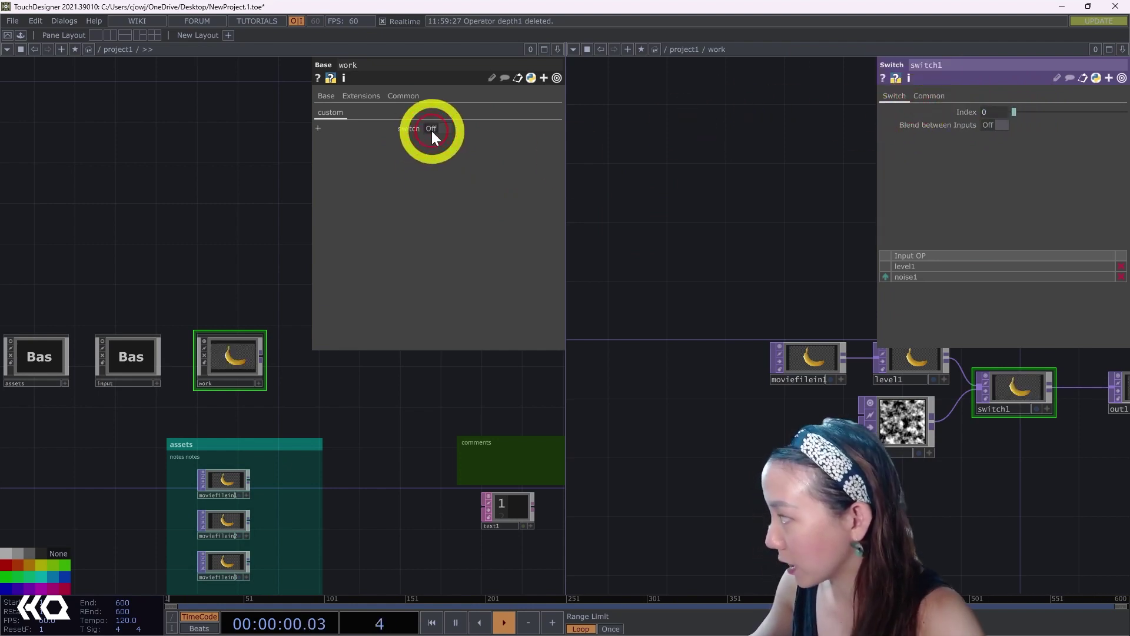
mouse_move(1011, 116)
mouse_down()
mouse_move(1029, 108)
mouse_move(1014, 110)
mouse_move(1021, 122)
mouse_up()
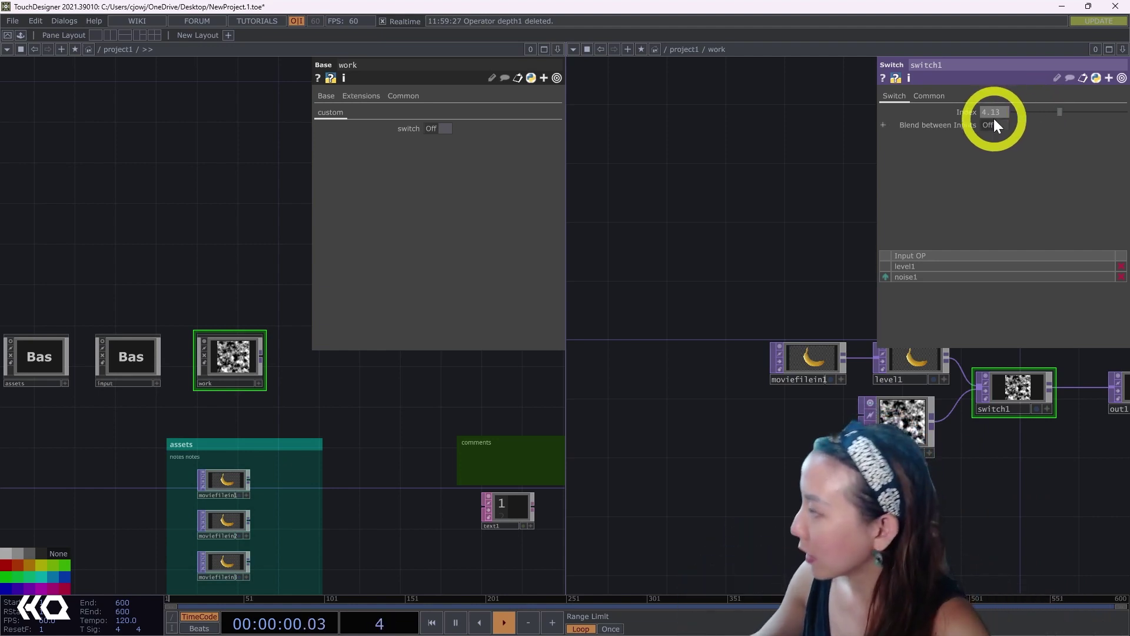
right_click(960, 111)
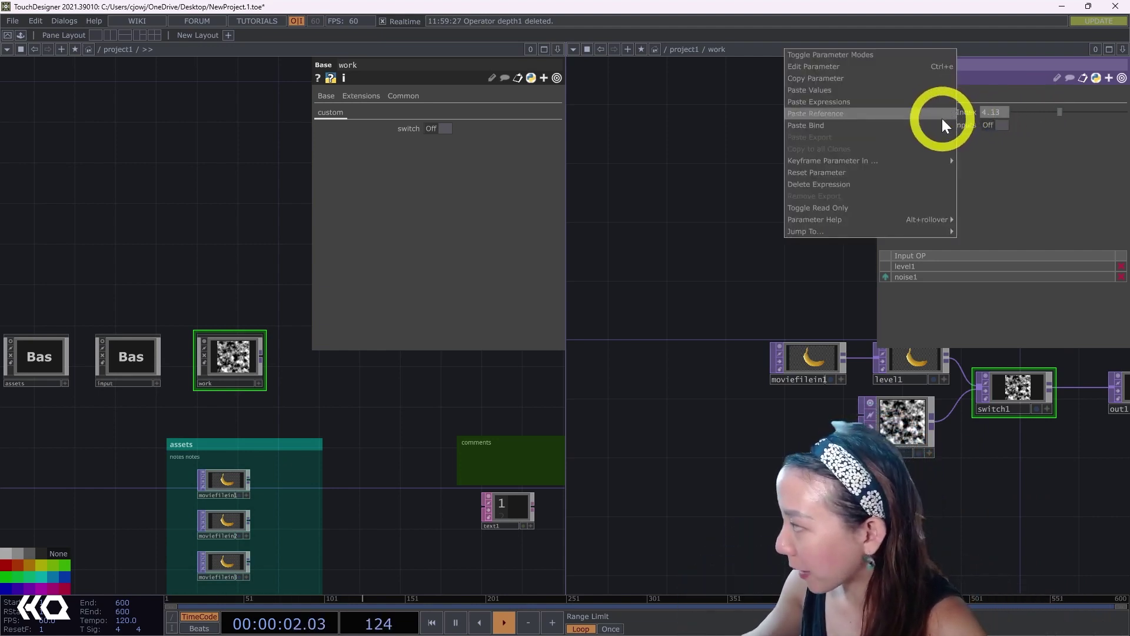
click(941, 125)
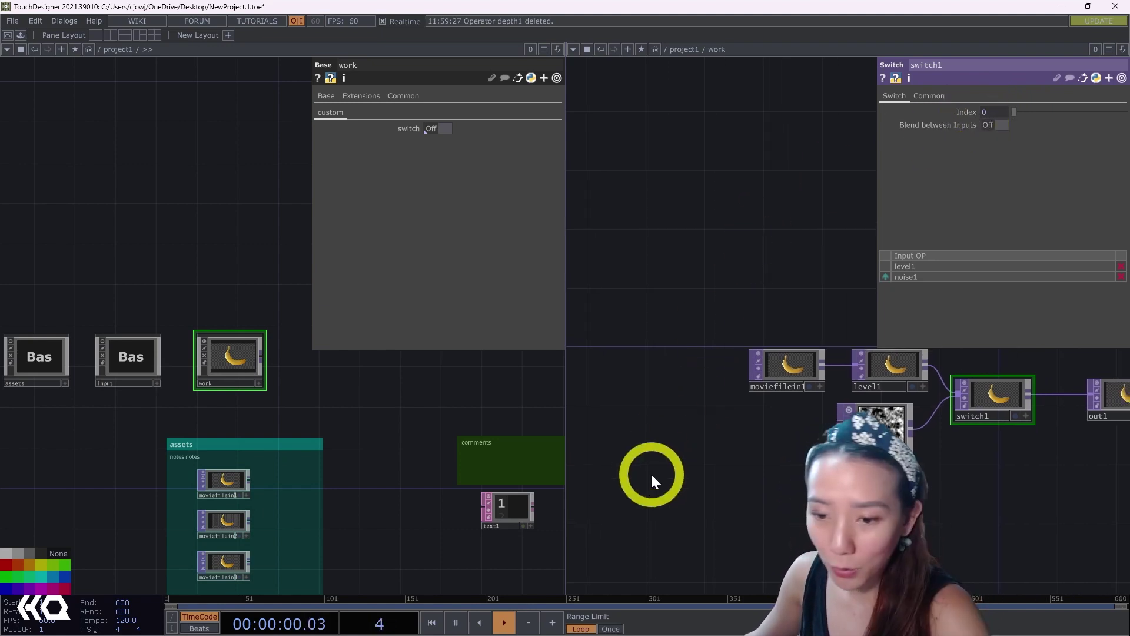
Open Customize Component for work and move the editor aside
right_click(226, 354)
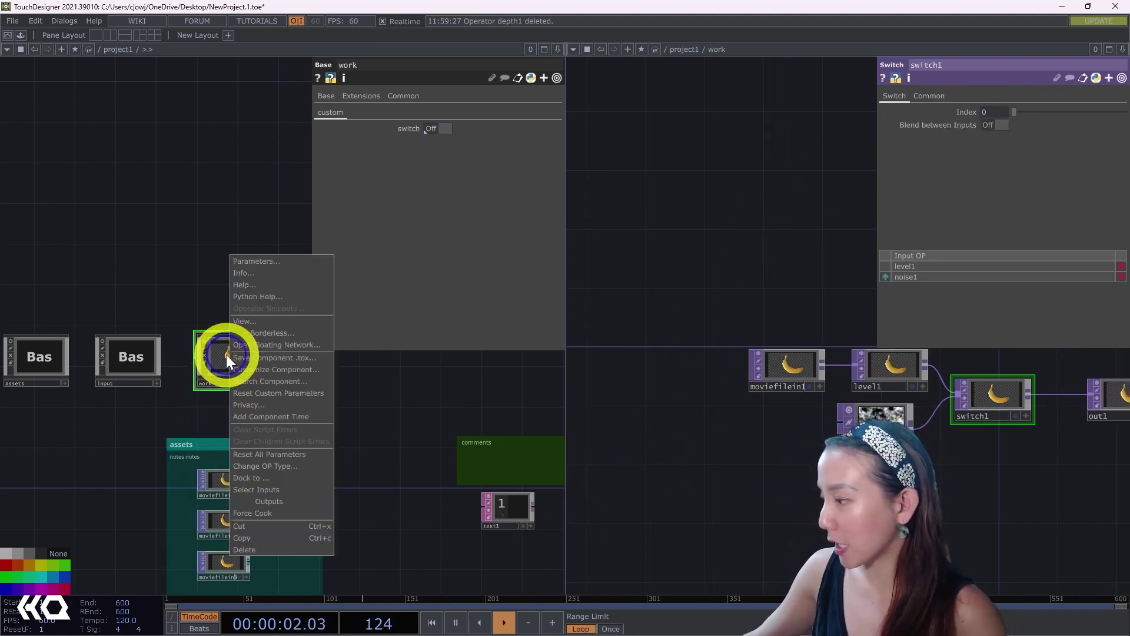
click(257, 387)
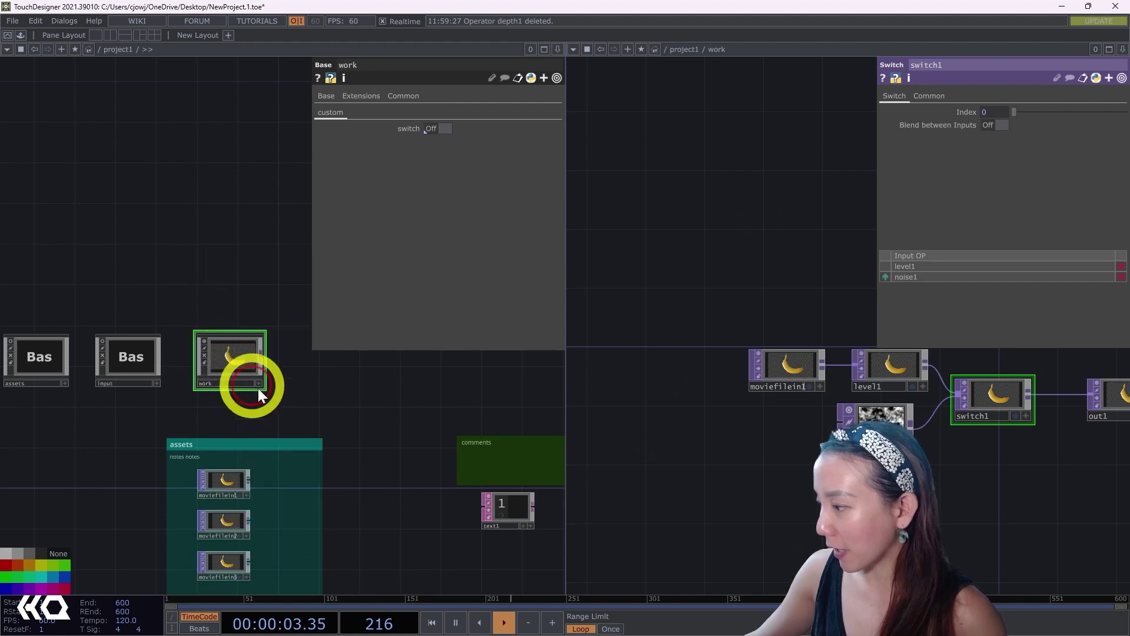
right_click(236, 344)
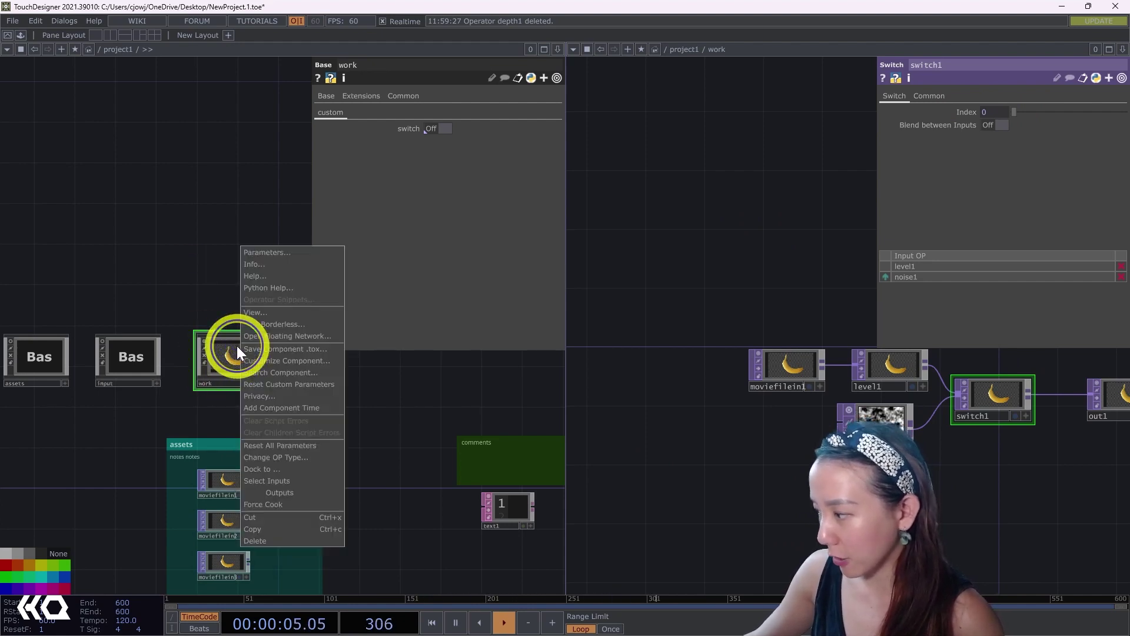
click(274, 360)
drag(559, 93, 468, 103)
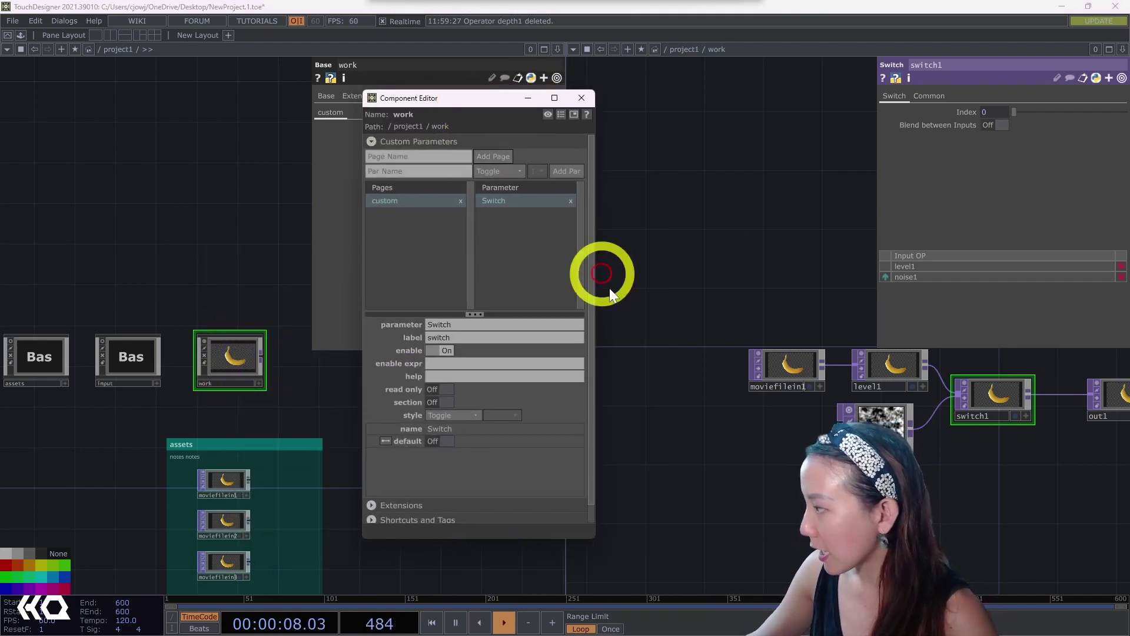
Add noise1's Amplitude to work as a custom Amp parameter set as bind master
drag(668, 253, 701, 321)
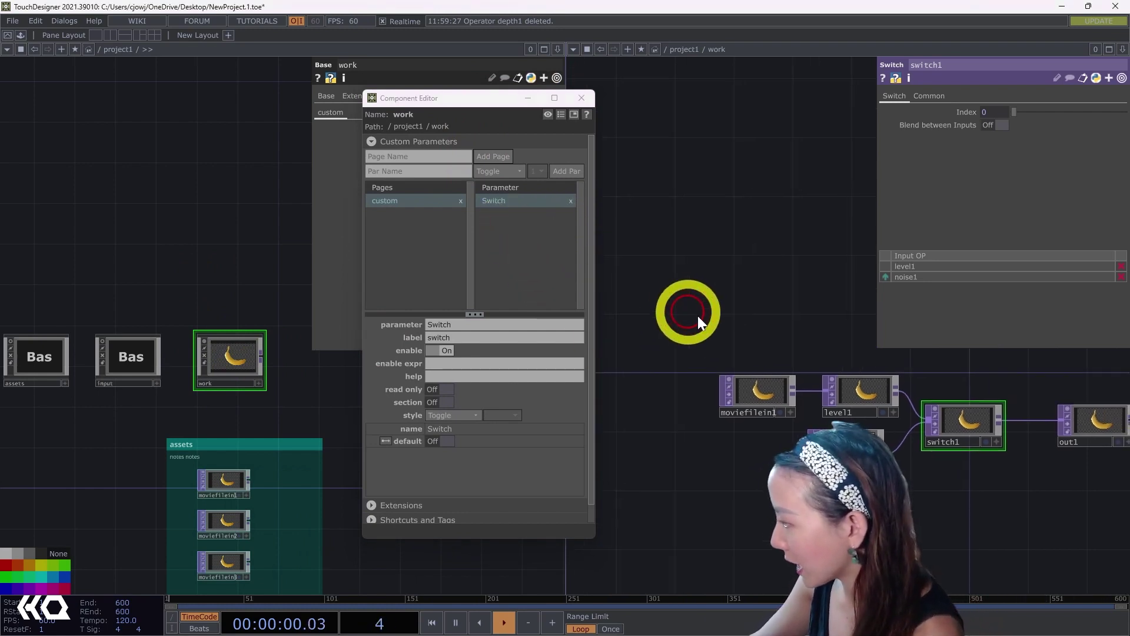
click(842, 441)
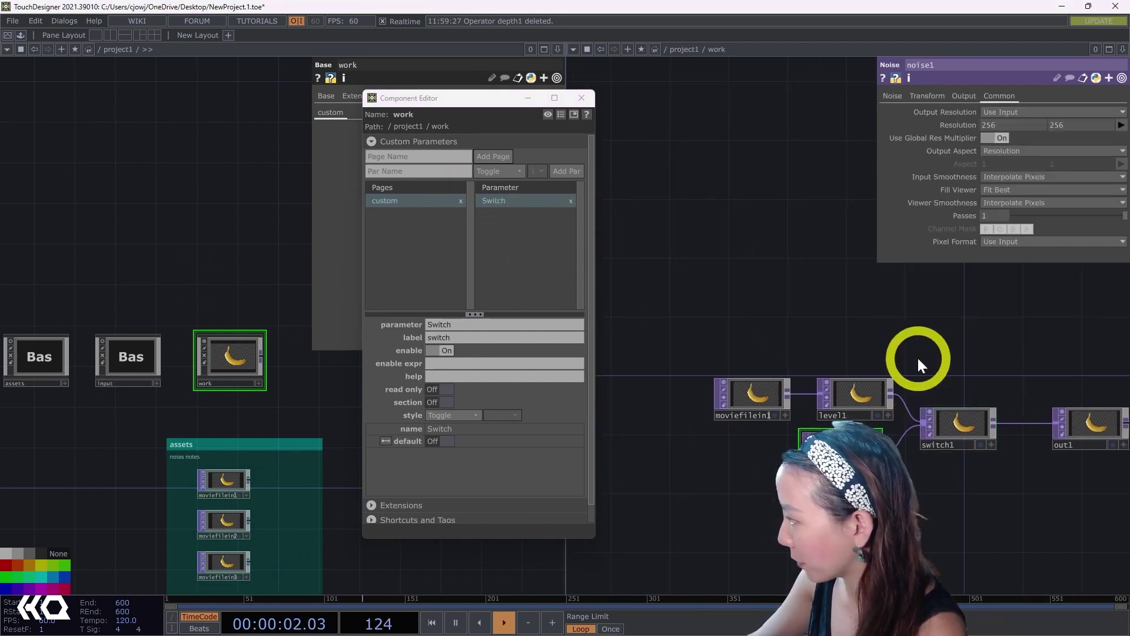
click(893, 95)
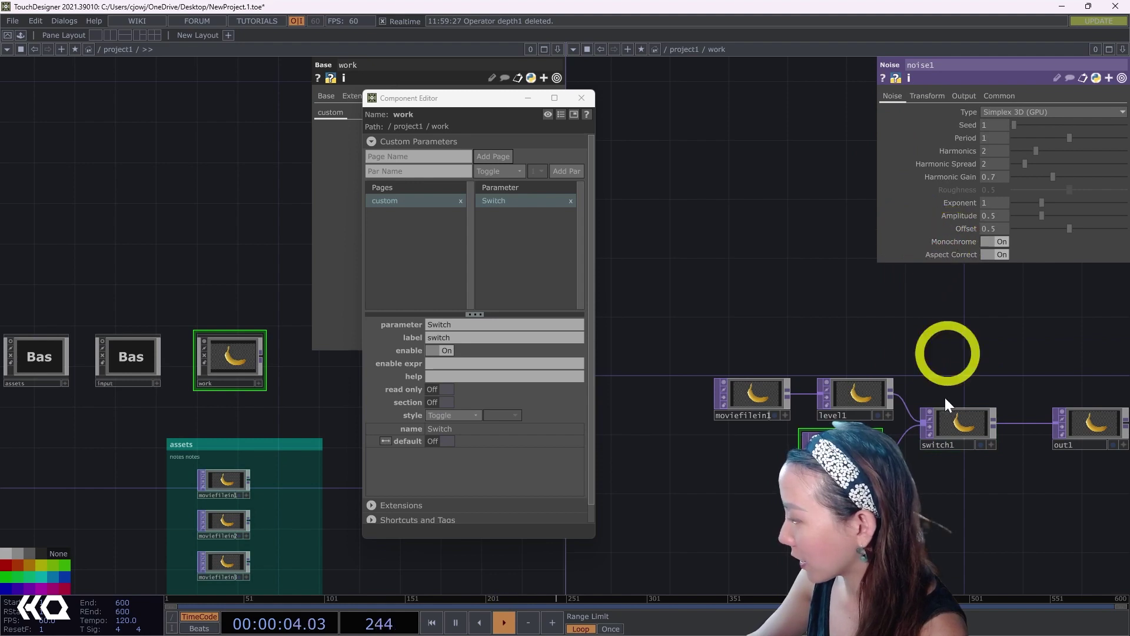
click(978, 216)
drag(977, 213, 543, 231)
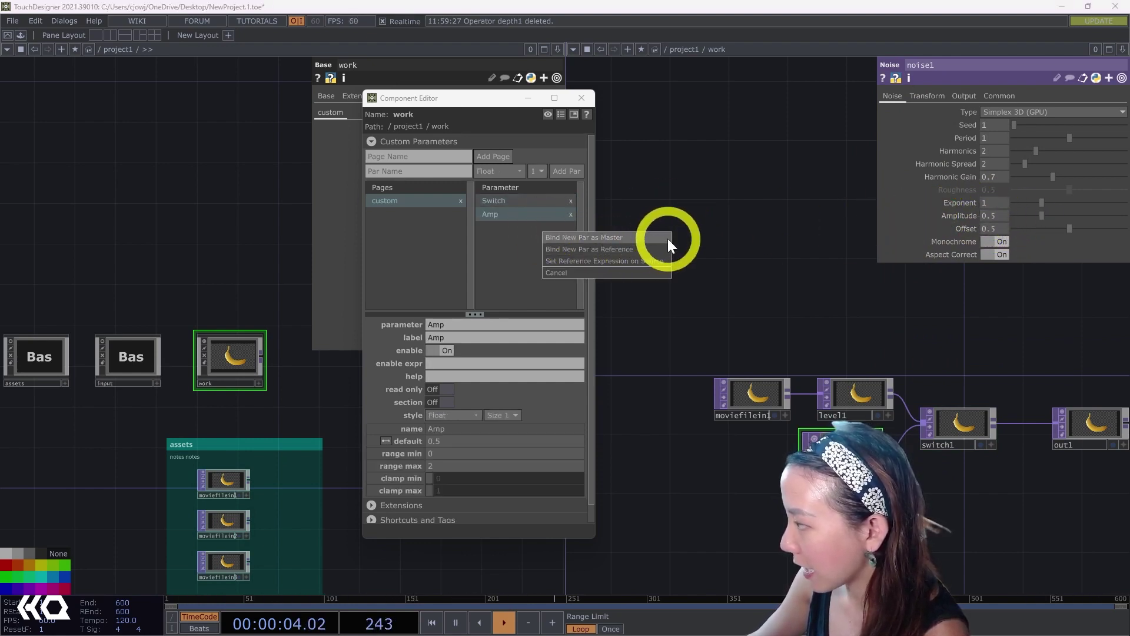
click(594, 239)
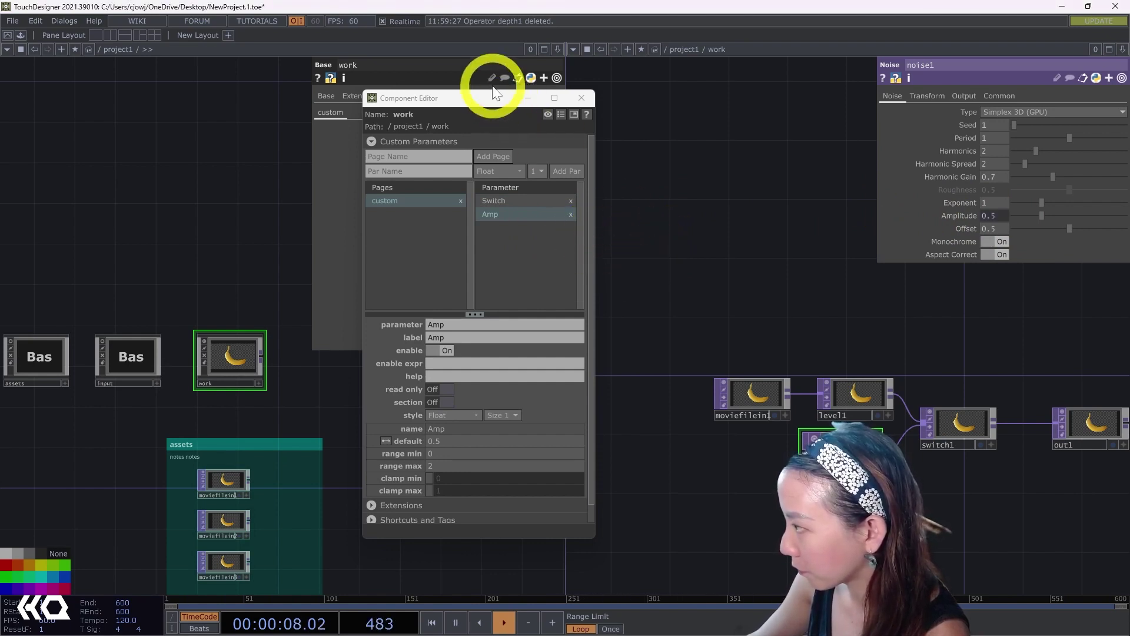
Link Amp to noise1's Amplitude and set Amp to 0
drag(489, 98, 686, 77)
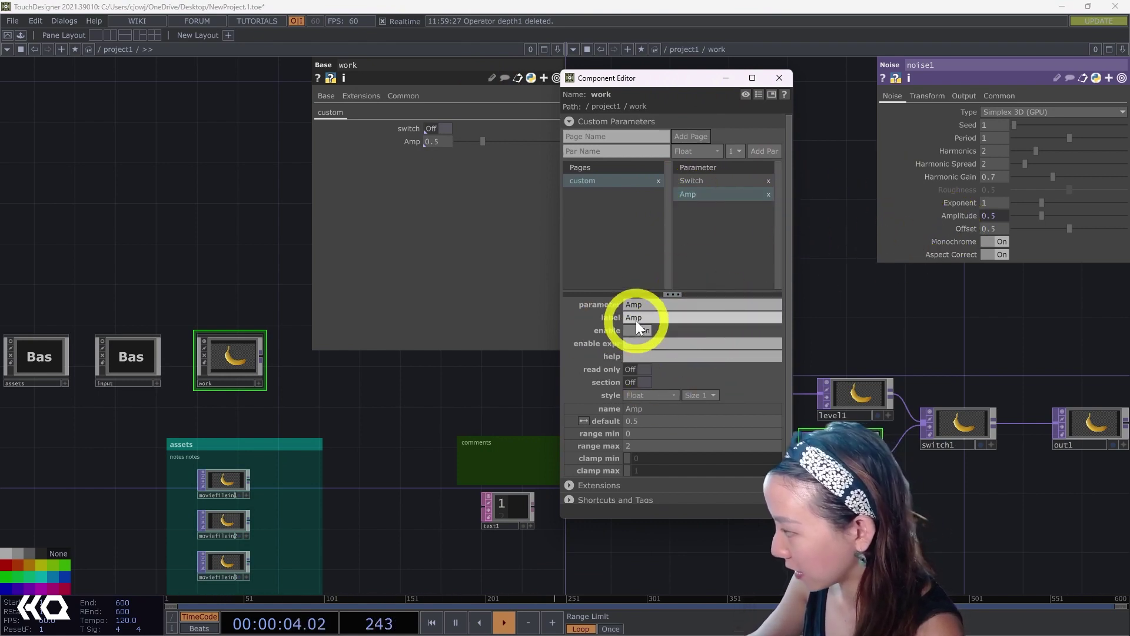
drag(429, 141, 961, 216)
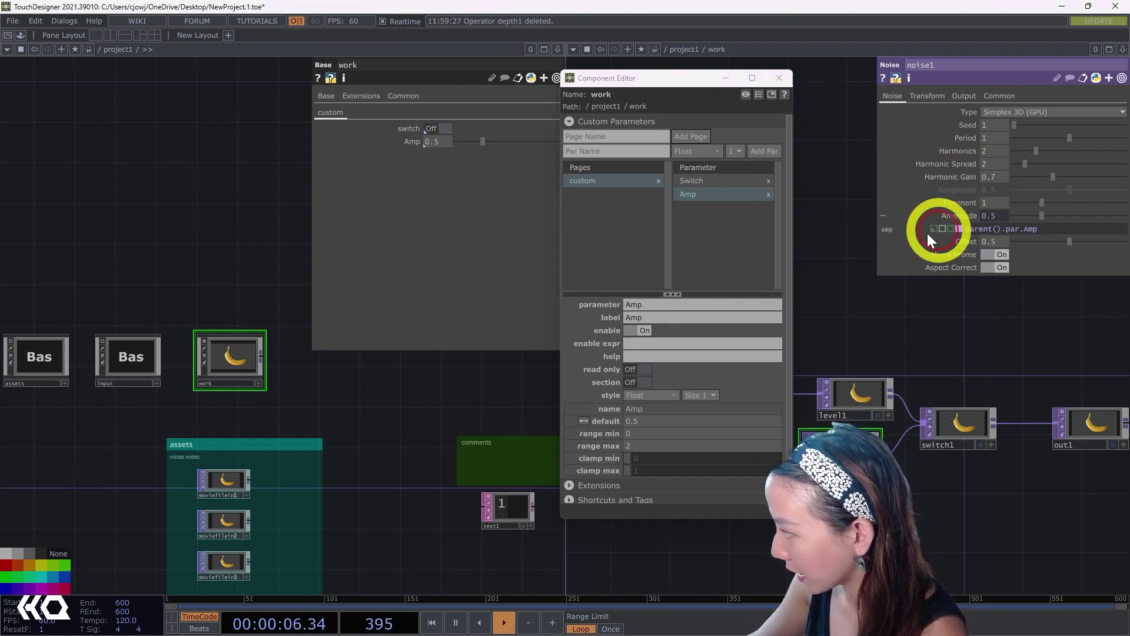
click(415, 144)
drag(478, 141, 436, 162)
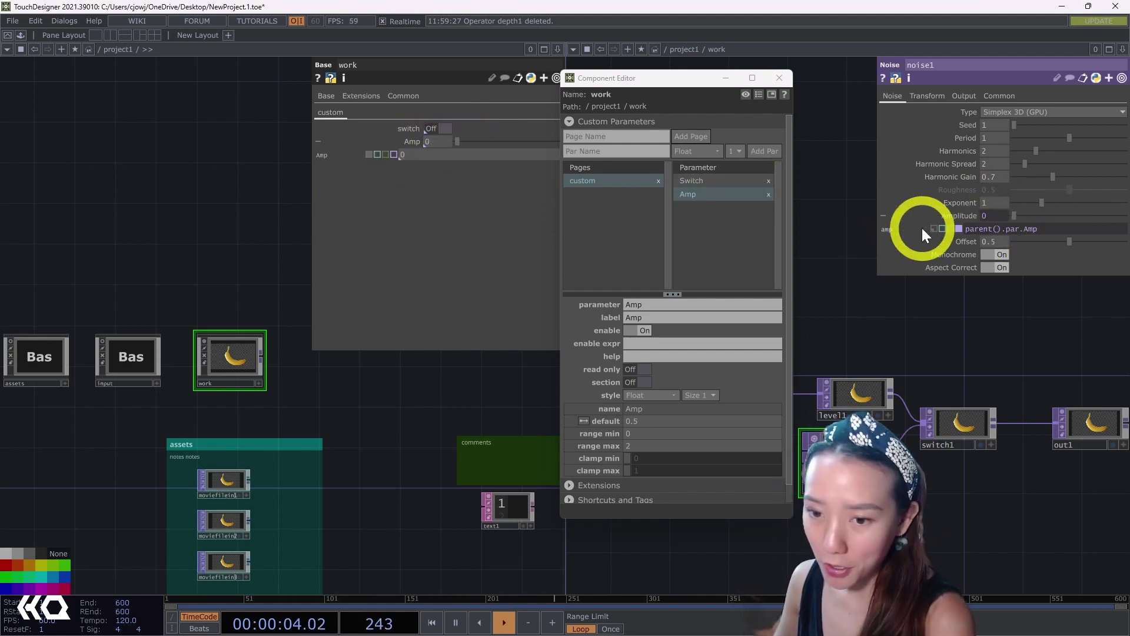
Add level1's Invert to work as a bound custom Invert parameter
drag(669, 81, 533, 163)
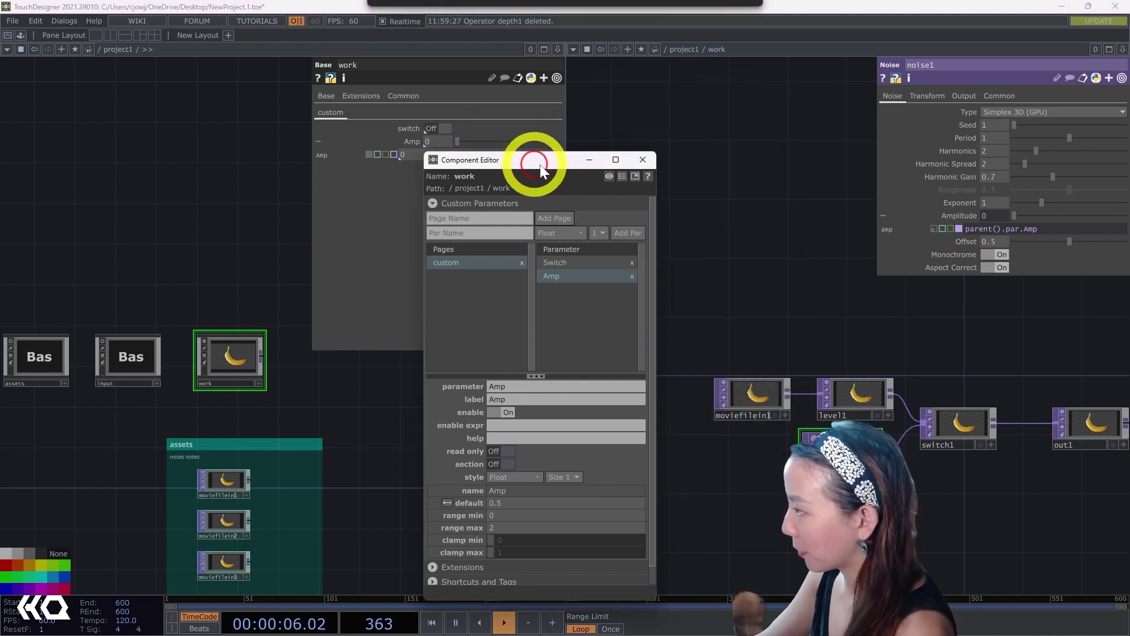
click(856, 398)
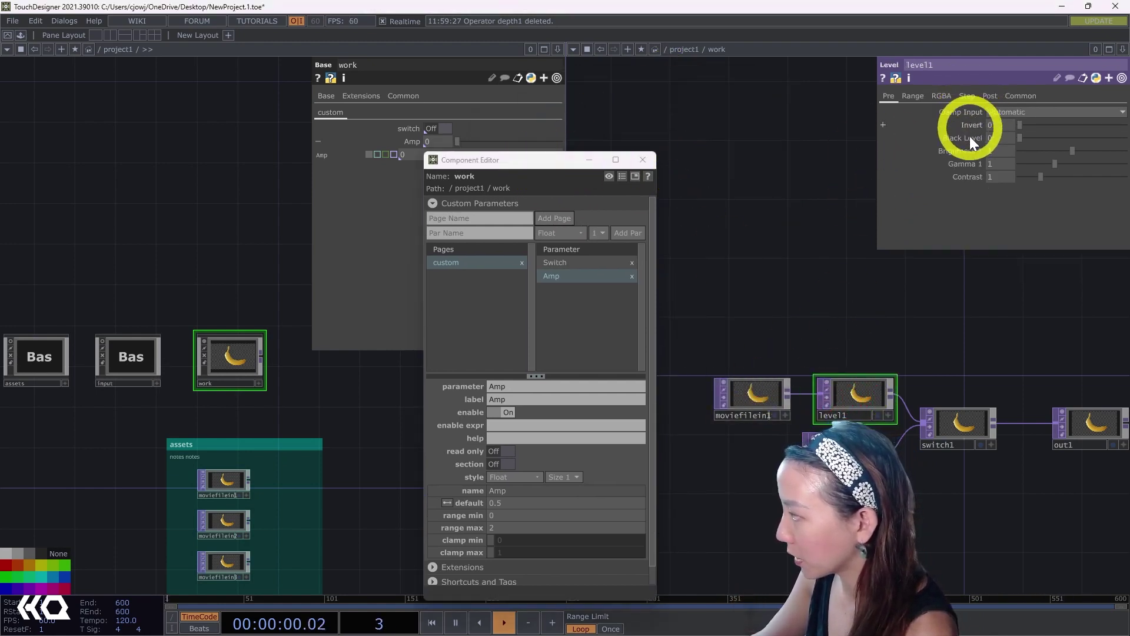
drag(646, 256, 561, 285)
click(596, 295)
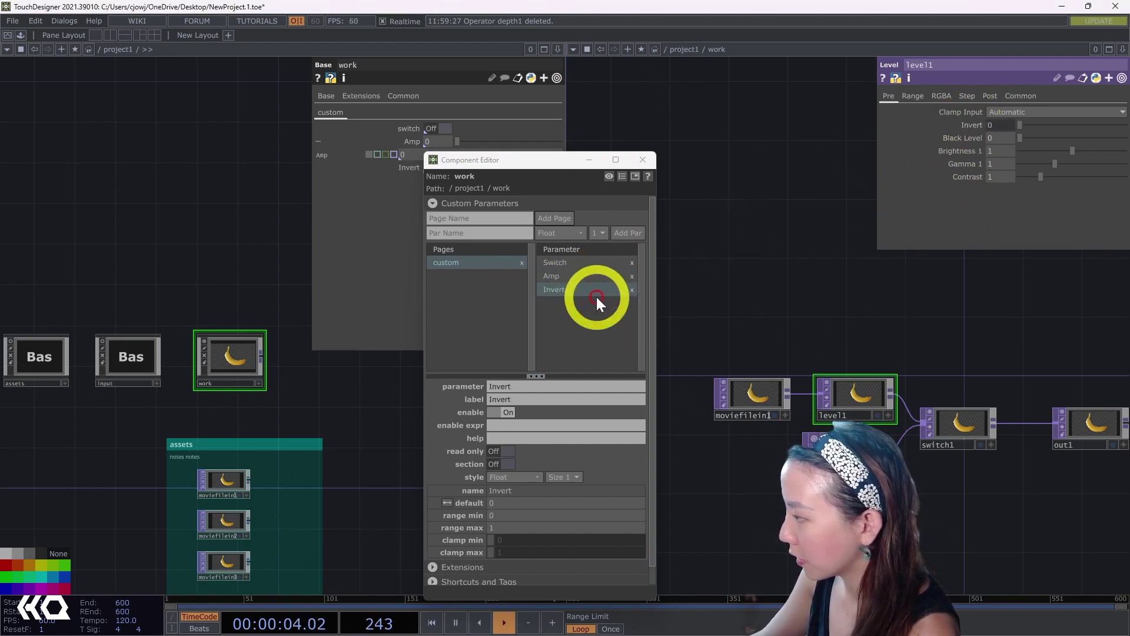
drag(493, 161, 392, 278)
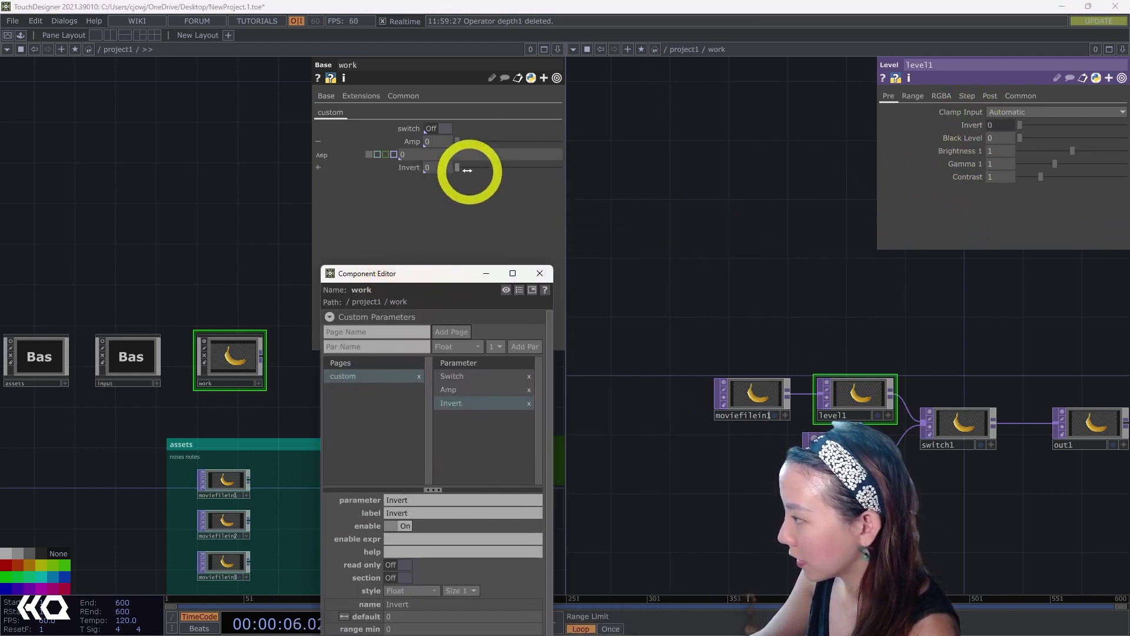
Change Invert to check the binding with level1, then close the component editor
mouse_move(464, 169)
mouse_down()
mouse_move(483, 166)
mouse_move(449, 171)
mouse_up()
drag(1037, 117, 564, 248)
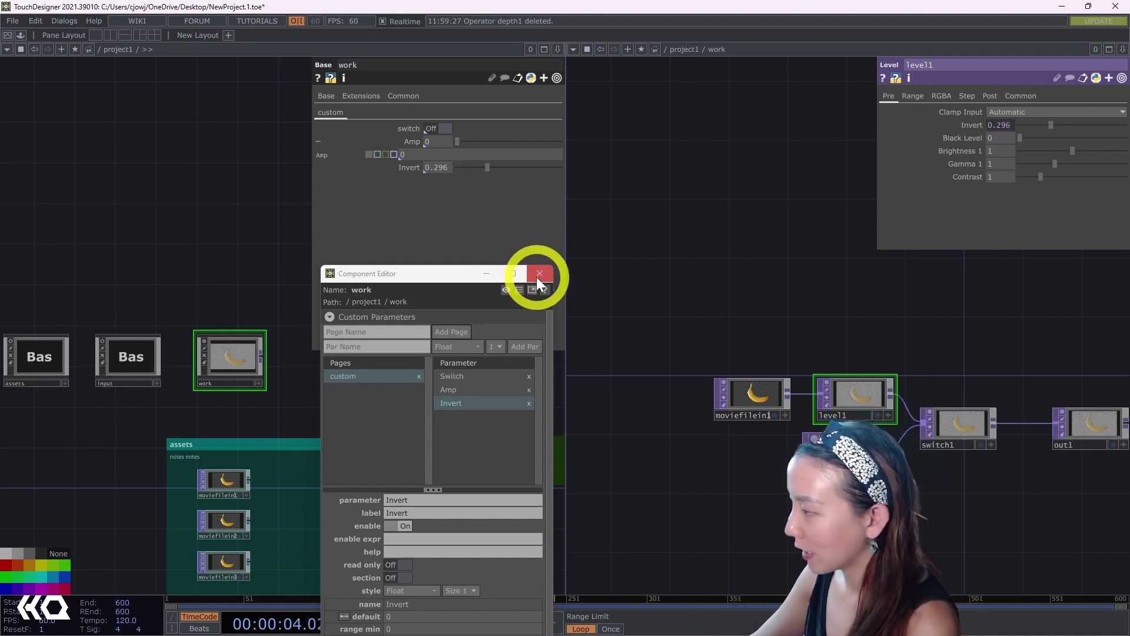
click(539, 273)
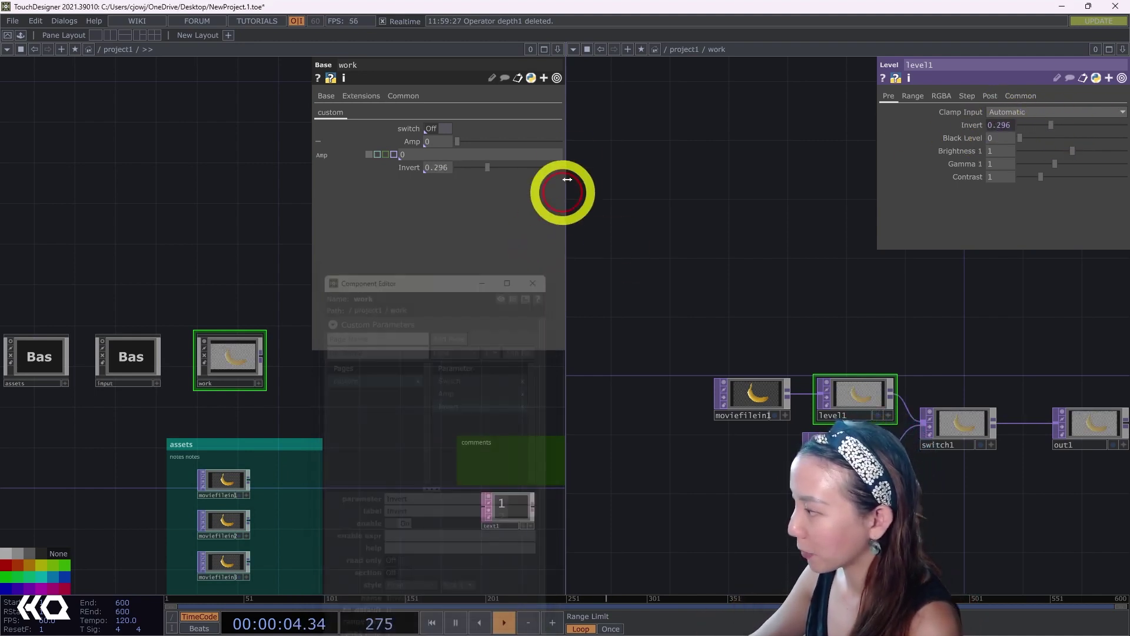
click(1122, 49)
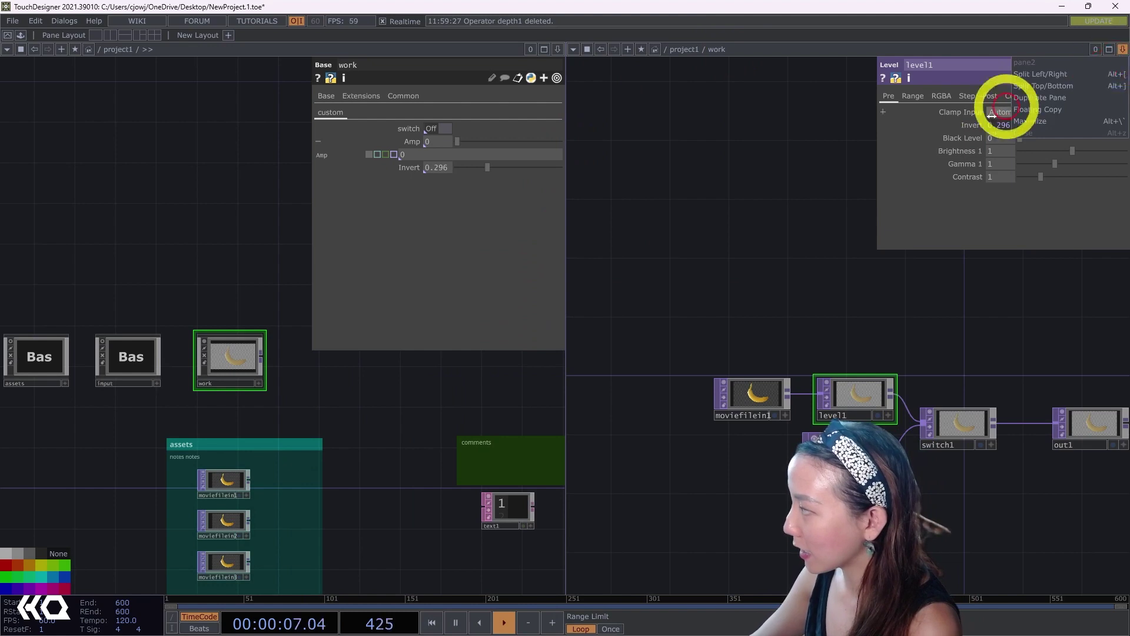
Close the work pane so the network fills the editor
click(1027, 133)
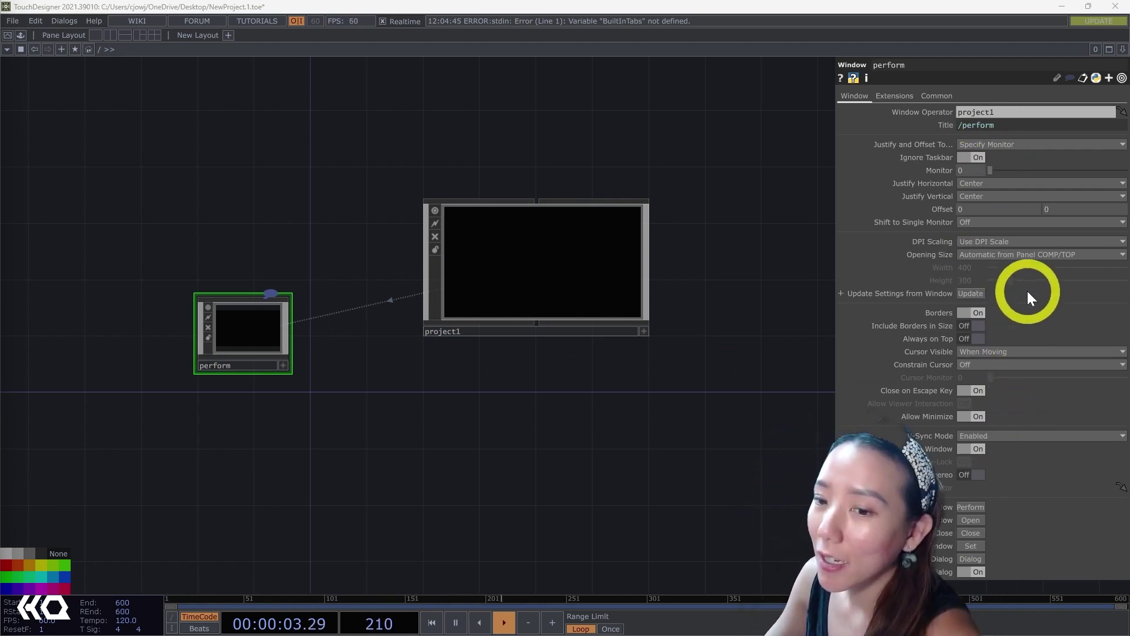
Turn the perform window's Borders off and set Cursor Visible to Never
click(973, 312)
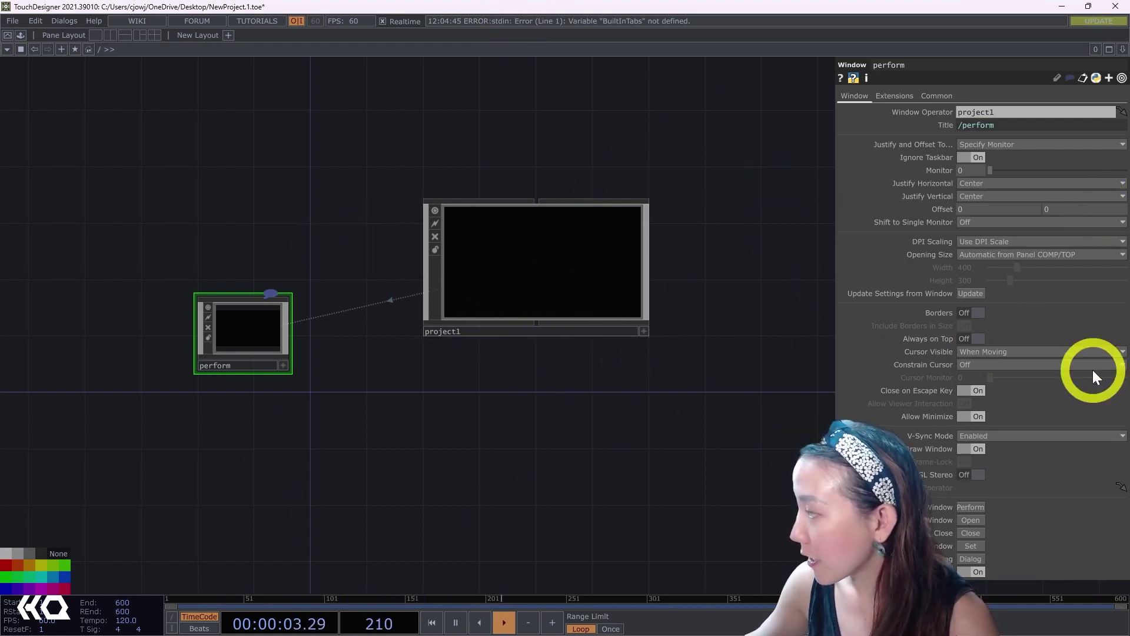
click(1086, 353)
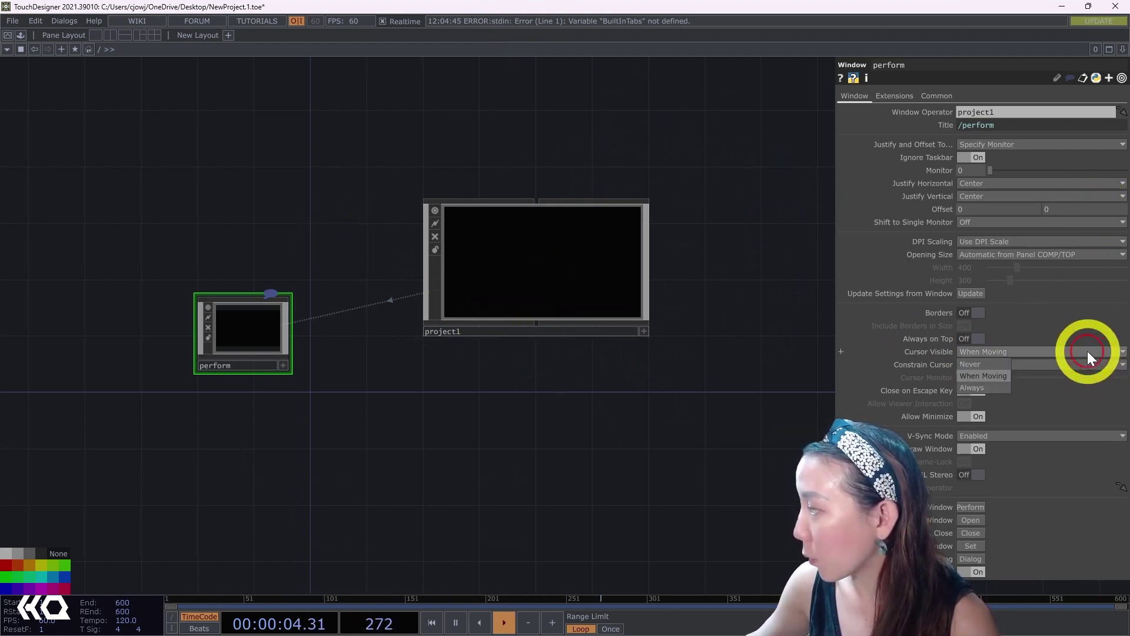
click(977, 363)
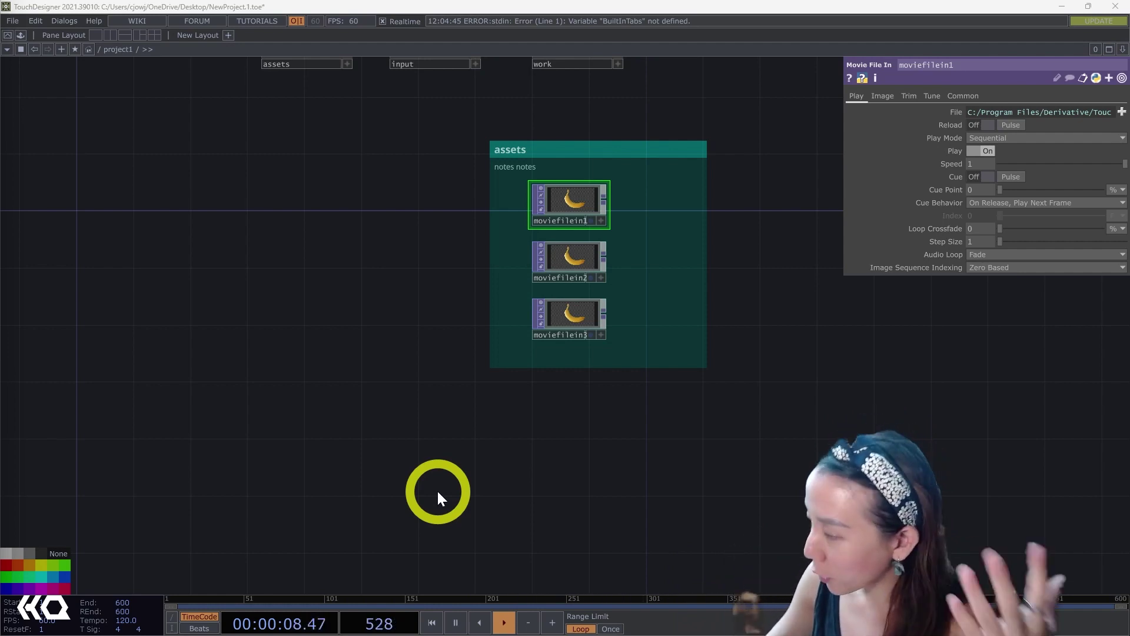
Enlarge a new comment box in empty space and type the codecs -Hap, -HapQ, -NotchLC
drag(554, 448, 424, 475)
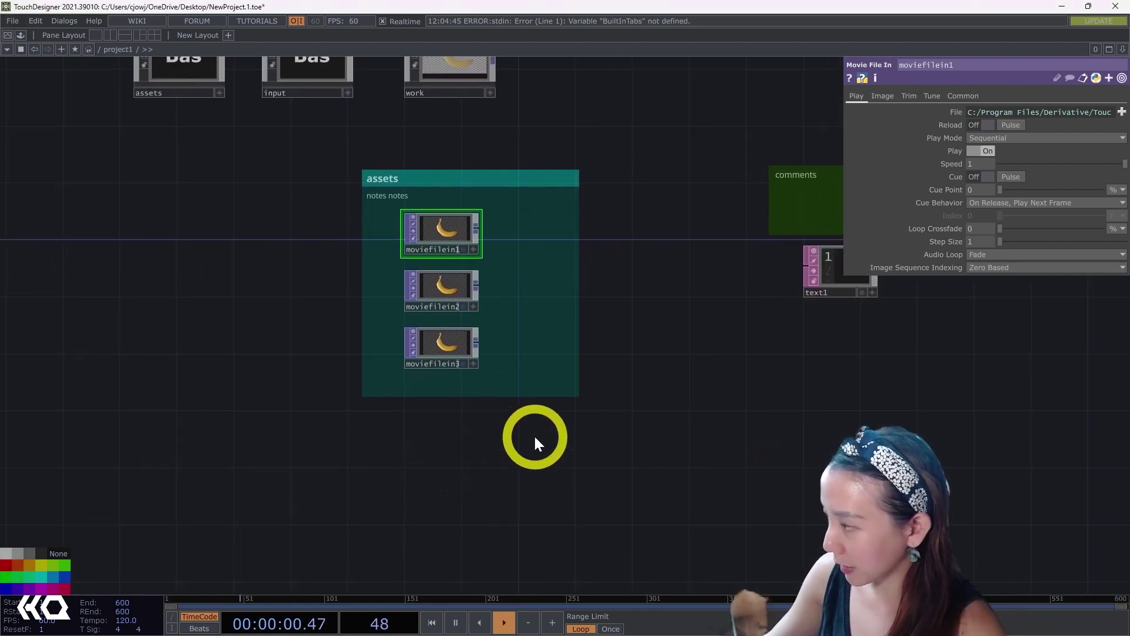
drag(534, 439, 397, 392)
right_drag(529, 383, 715, 502)
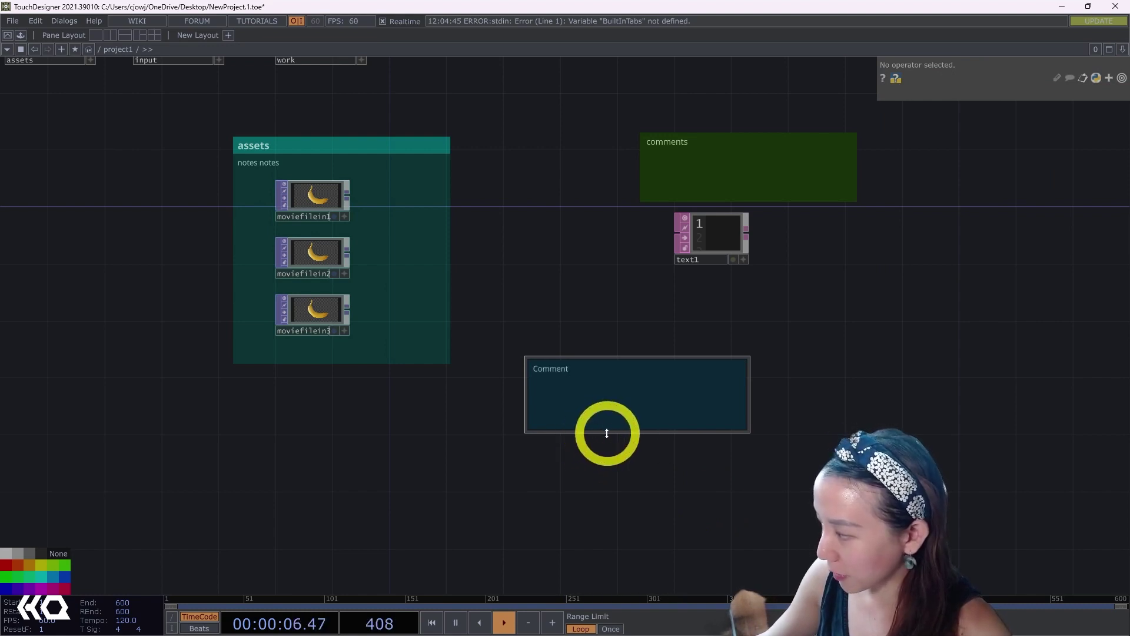
drag(595, 432, 606, 525)
double_click(568, 372)
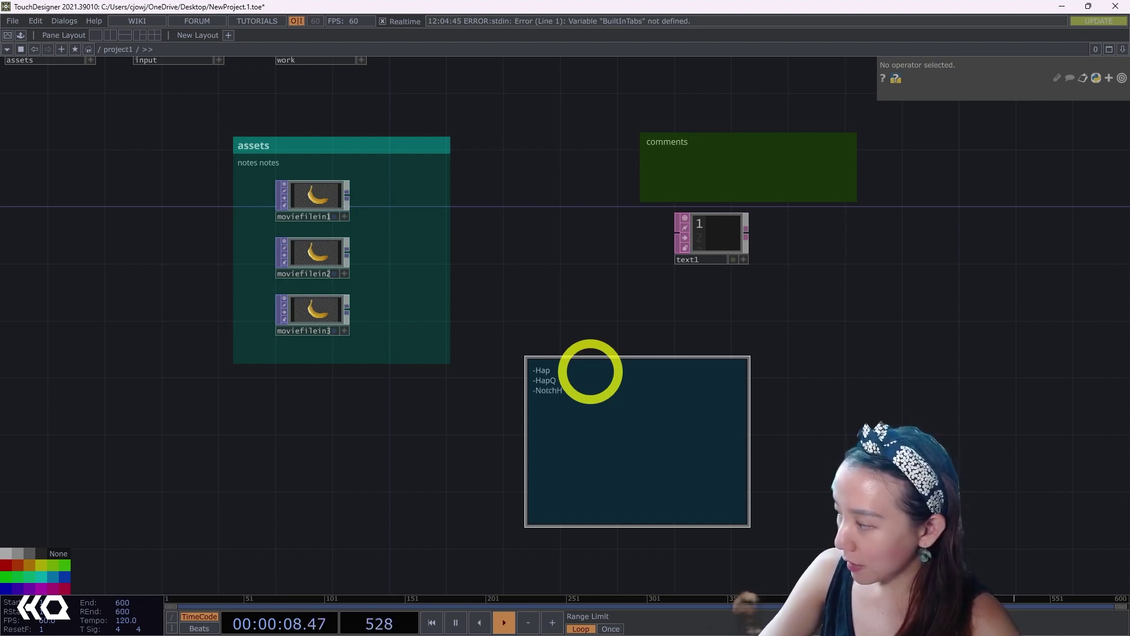
click(590, 372)
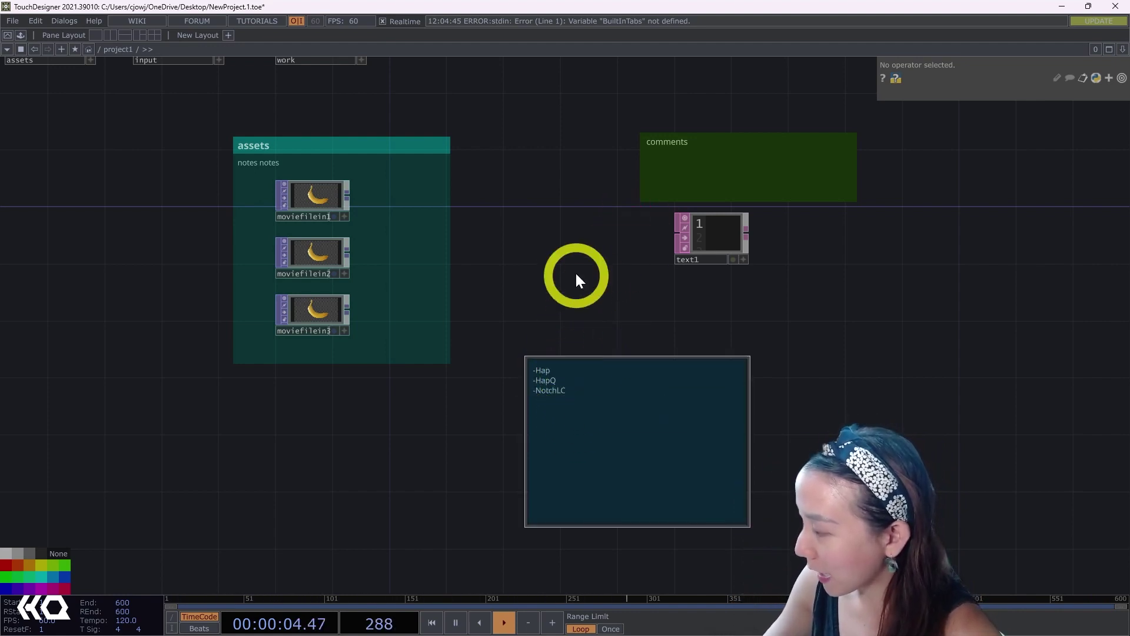
scroll(574, 271, up, 3)
scroll(556, 341, down, 3)
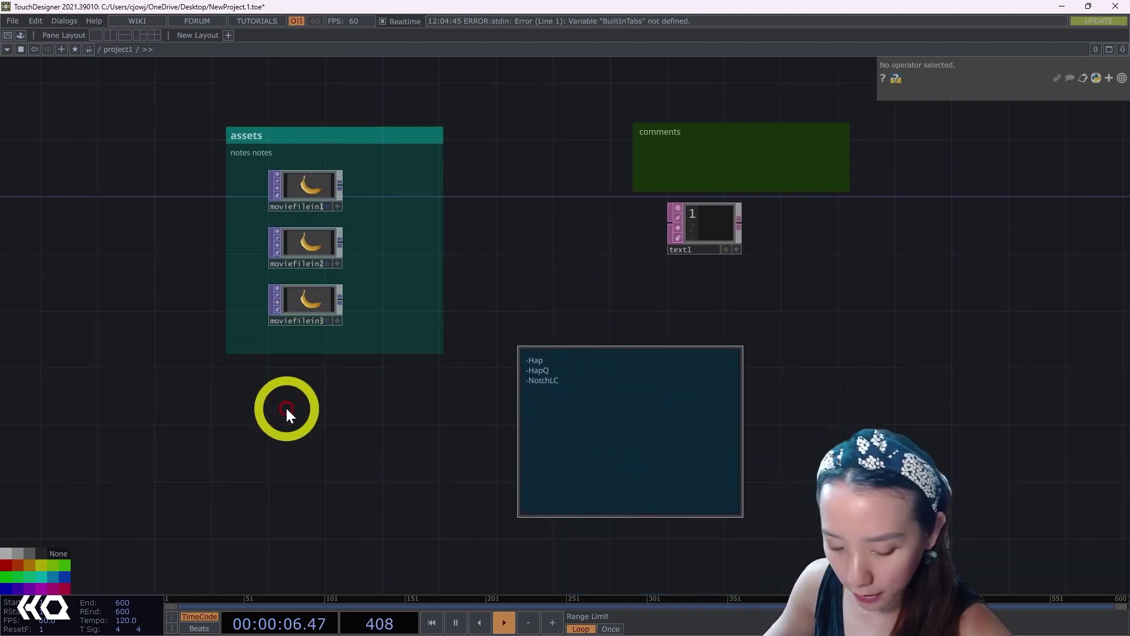
Place a Movie File Out operator below the assets and browse its video codec options
key(Tab)
text(movi)
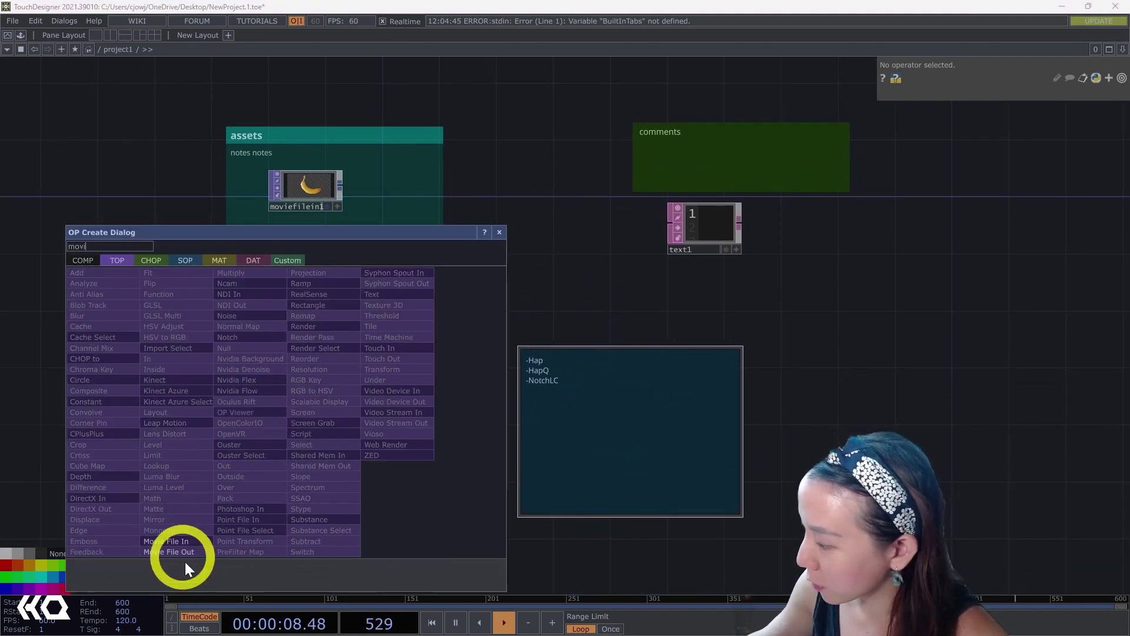
click(170, 551)
click(308, 440)
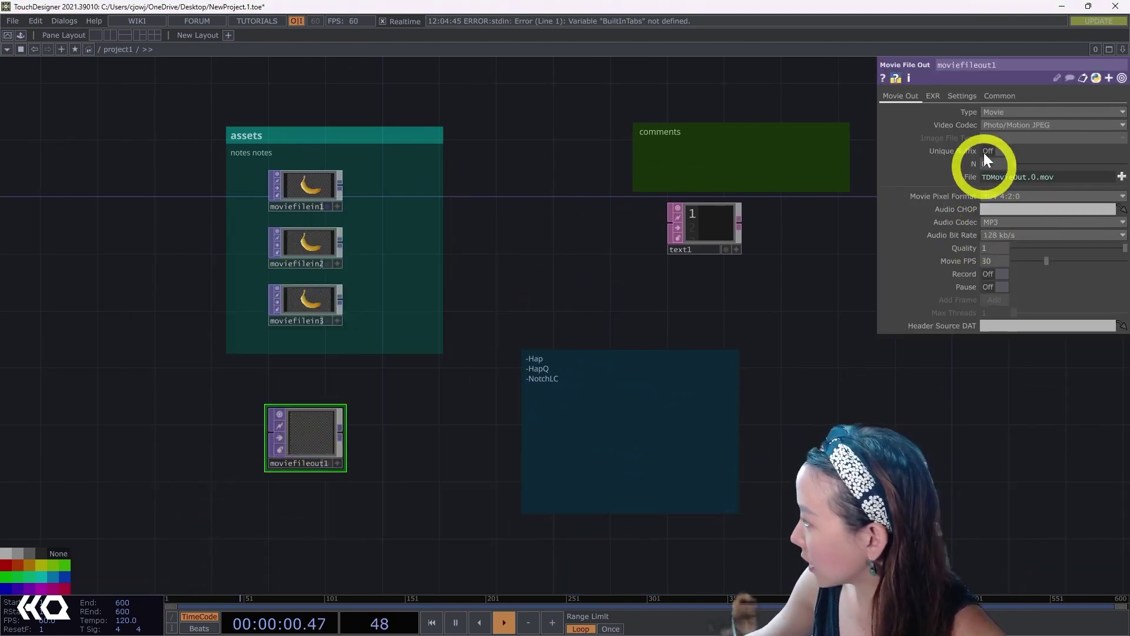
click(1001, 124)
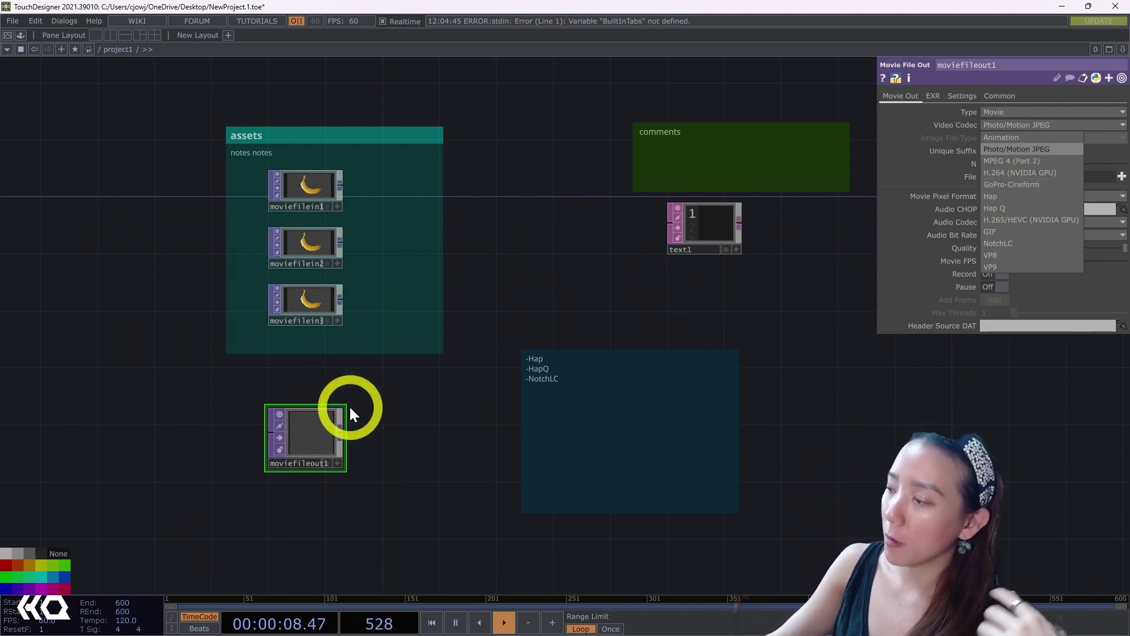
click(384, 422)
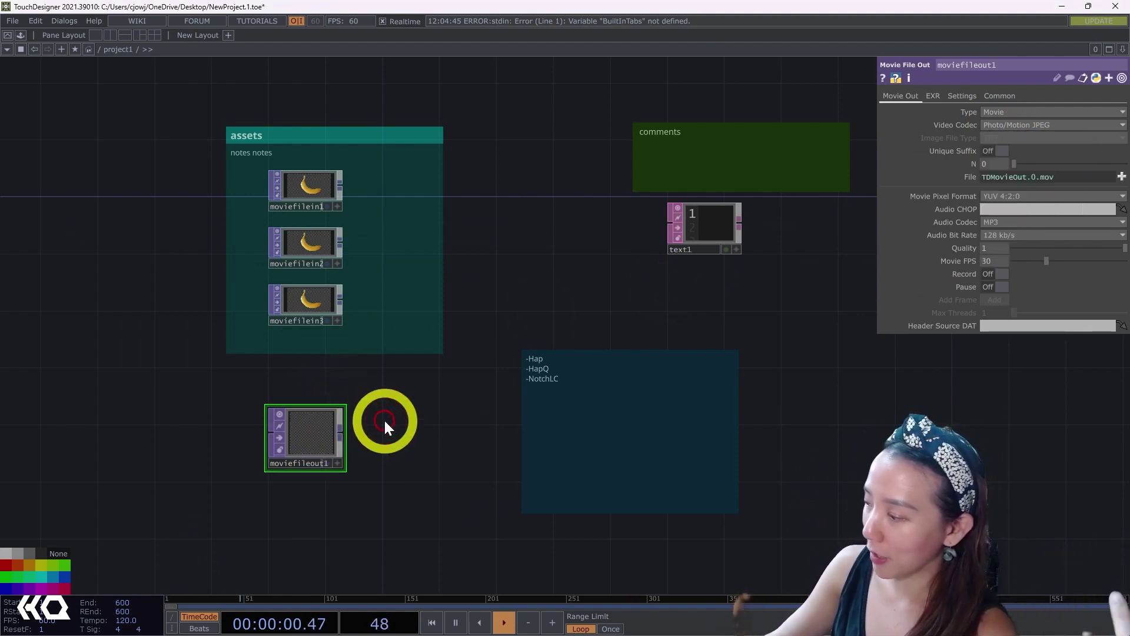
drag(312, 425, 416, 424)
Feed a new Movie File In into moviefileout1 and set its video codec to Hap
key(Tab)
text(mov)
click(140, 574)
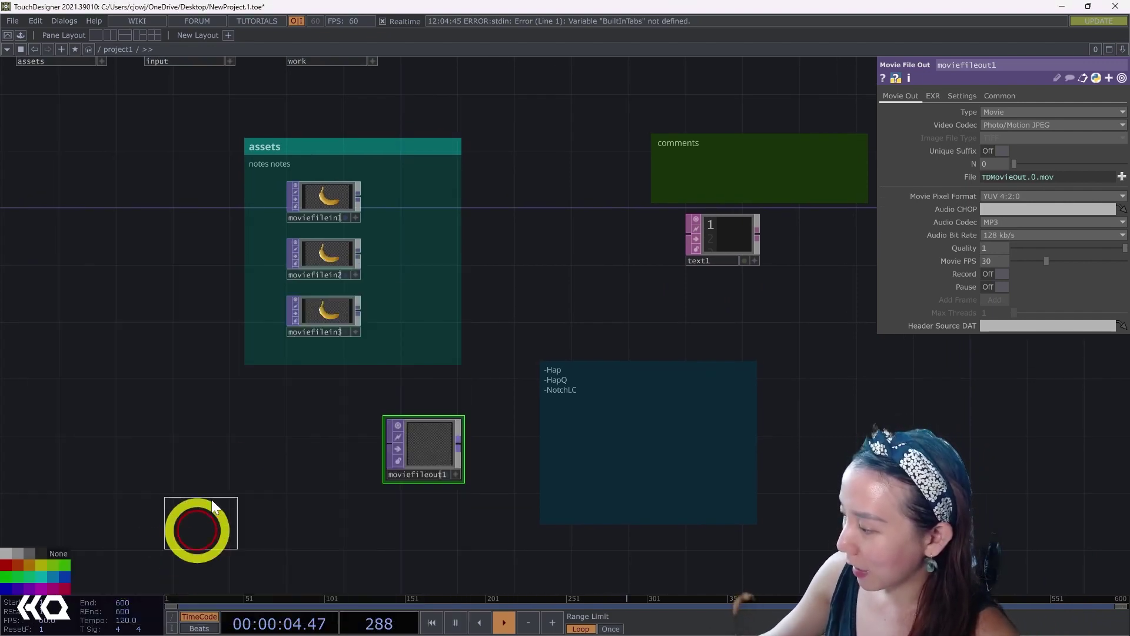
drag(217, 489, 296, 439)
click(409, 438)
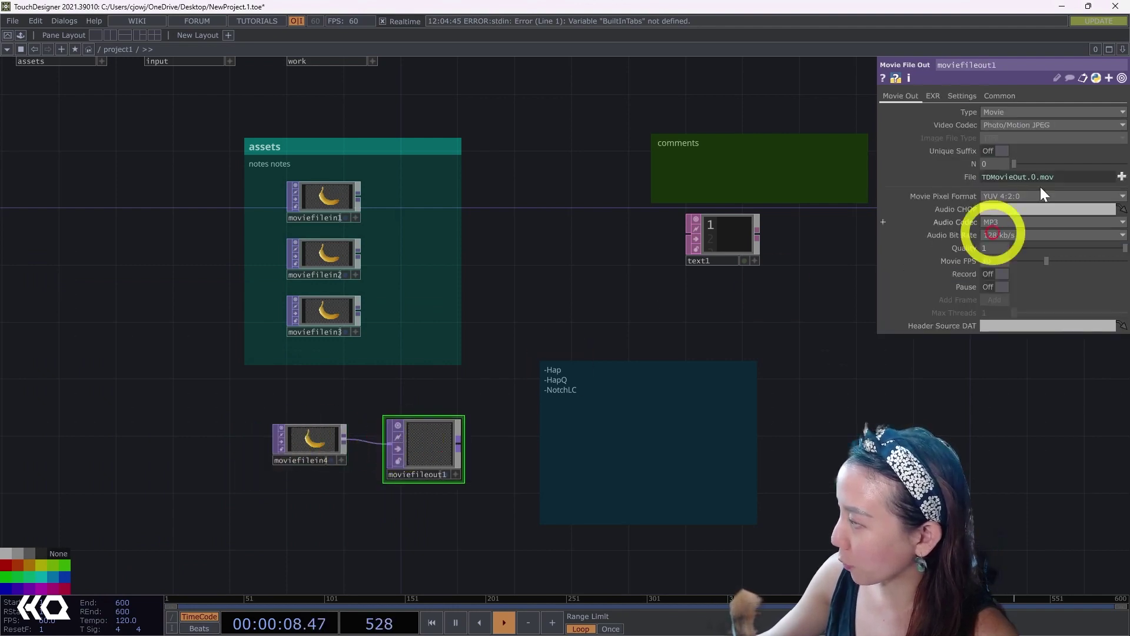
click(1089, 124)
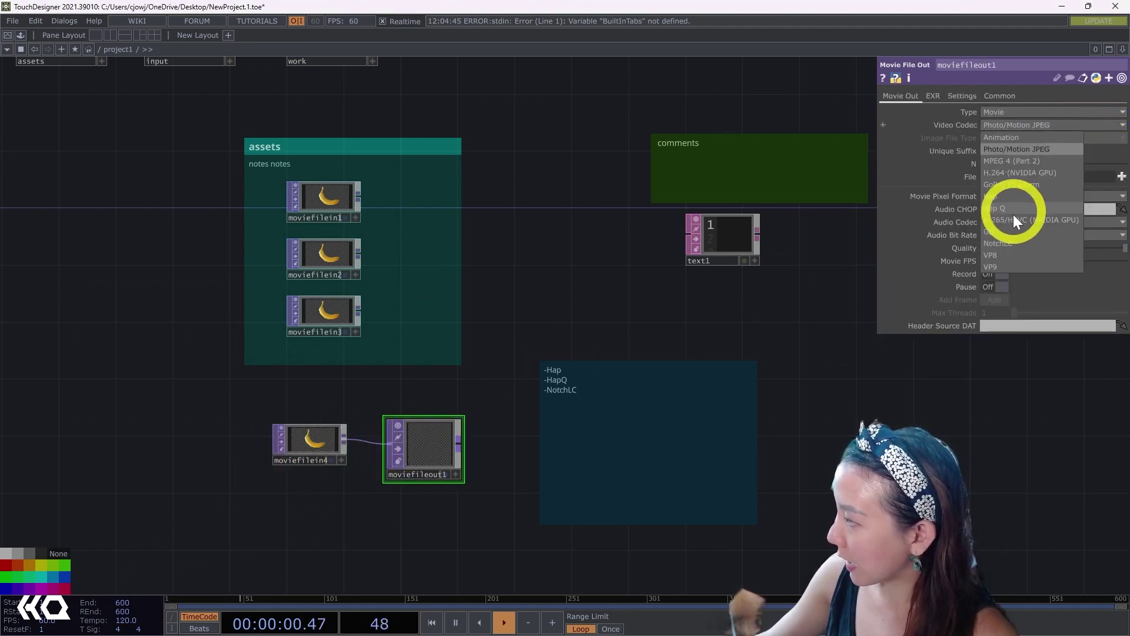
click(1012, 197)
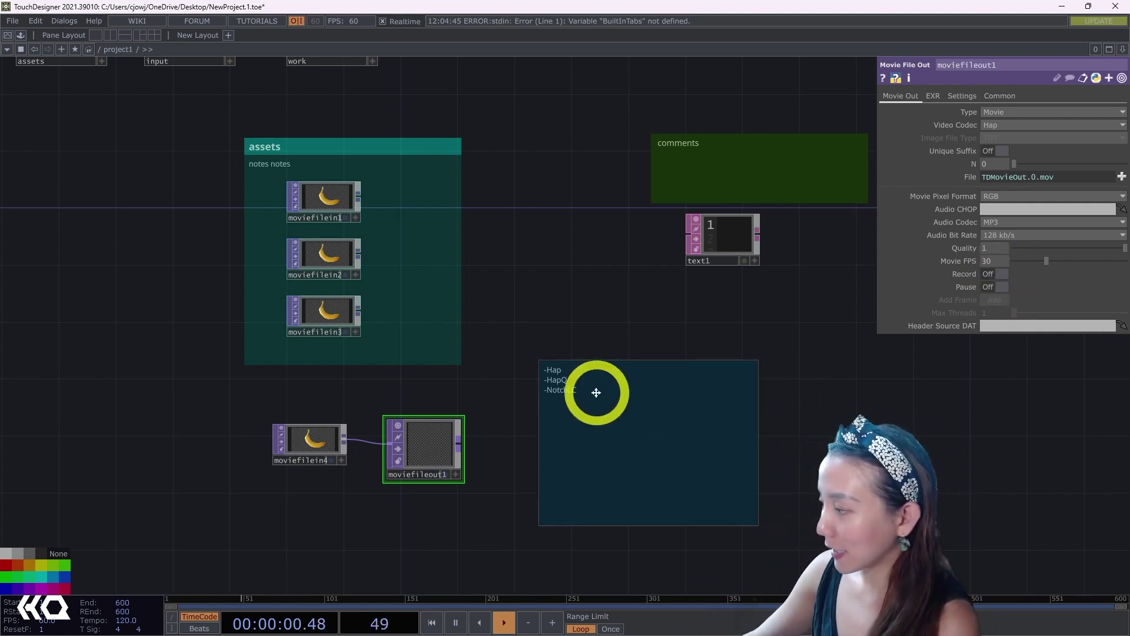
drag(595, 391, 570, 393)
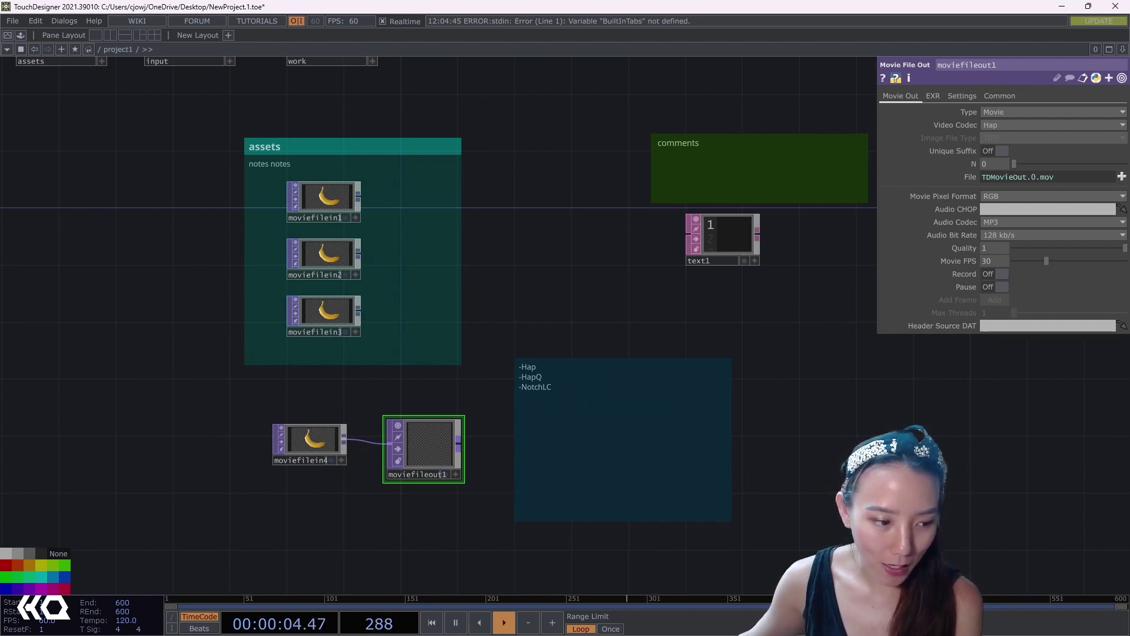
key(alt+Tab)
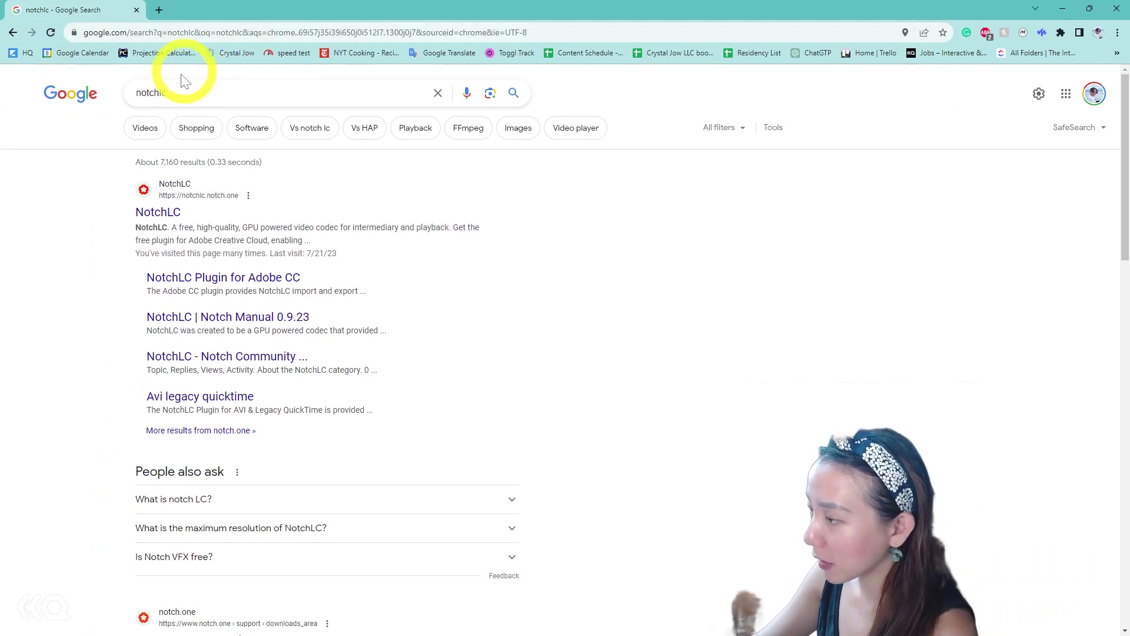
Open the NotchLC homepage at notchlc.notch.one from the Google results
click(155, 215)
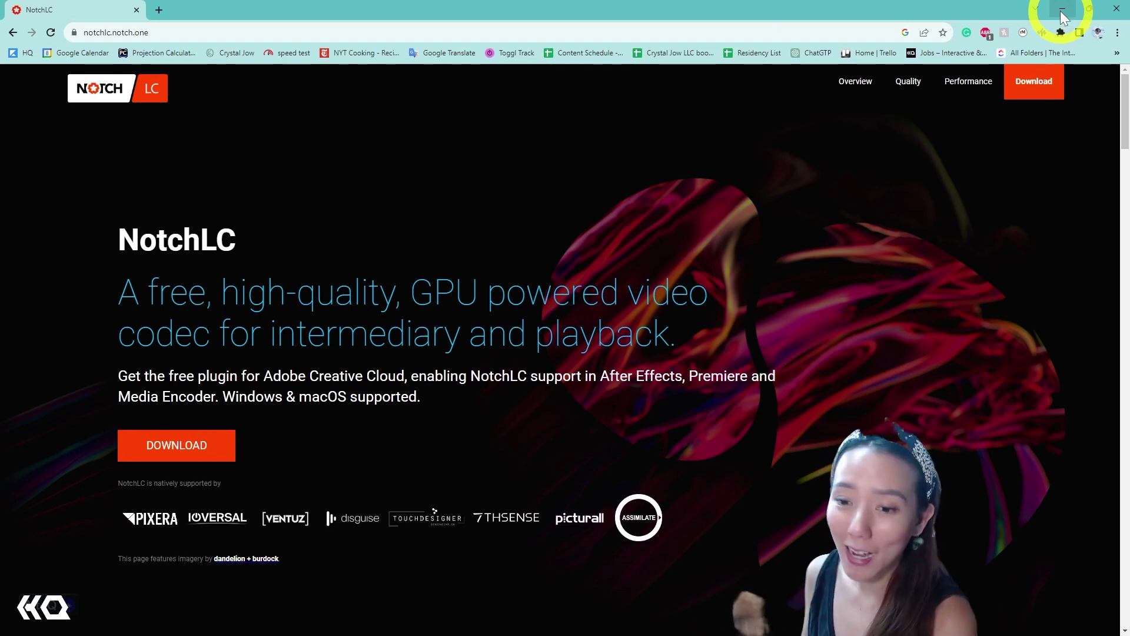
Minimize Chrome to bring back TouchDesigner with moviefileout1 still on Hap
click(1060, 10)
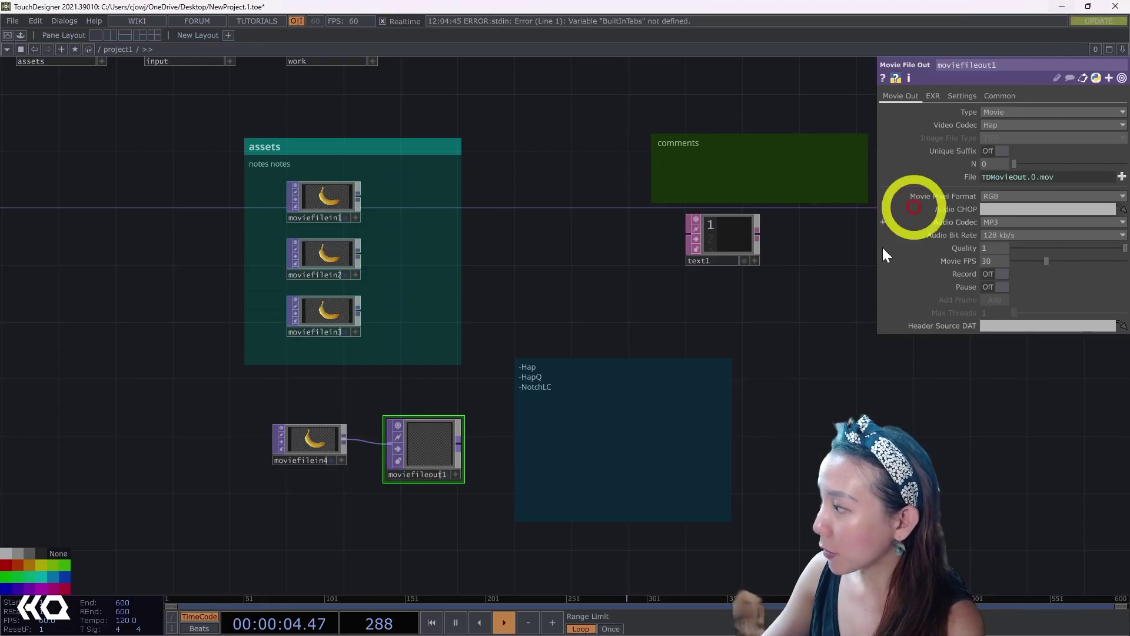